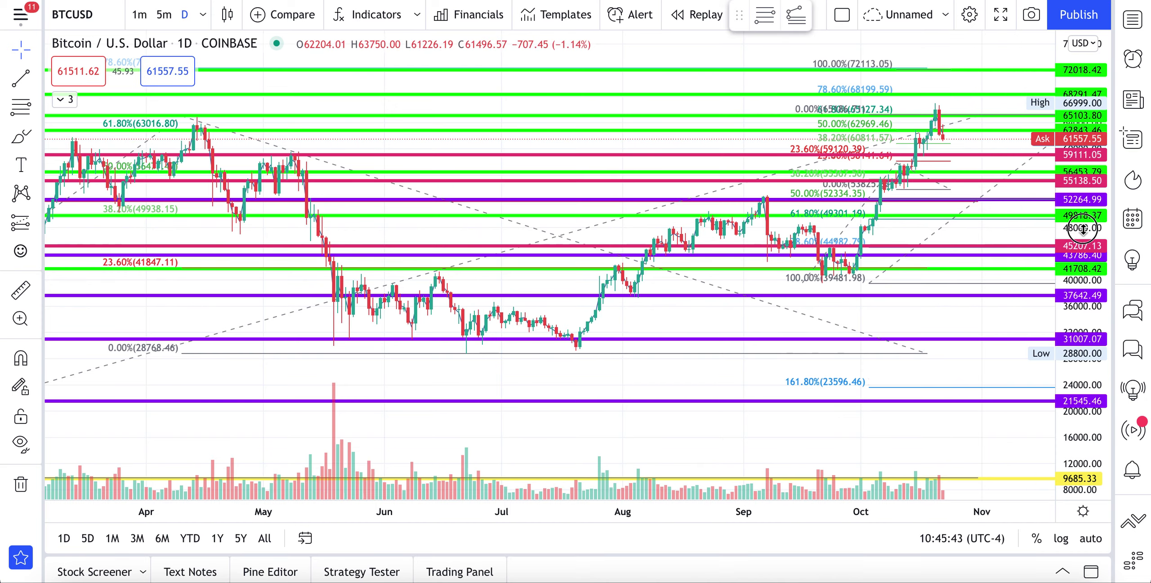
Delete the long-term Fib retracement and the horizontal lines at 62843.46, 59111.05, 56453.79 and 55138.50
{"action": "left_click_drag", "start_coordinate": [1082, 228], "coordinate": [1082, 211]}
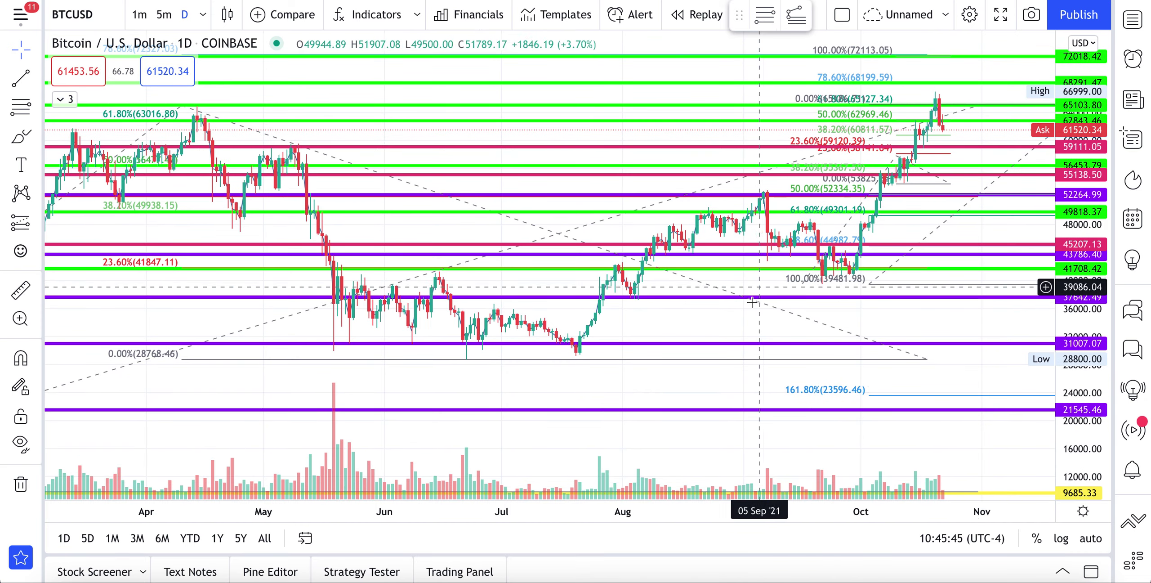
{"action": "mouse_move", "coordinate": [740, 319]}
{"action": "left_mouse_down"}
{"action": "mouse_move", "coordinate": [732, 337]}
{"action": "mouse_move", "coordinate": [731, 309]}
{"action": "left_mouse_up"}
{"action": "left_click_drag", "start_coordinate": [1065, 191], "coordinate": [1064, 211]}
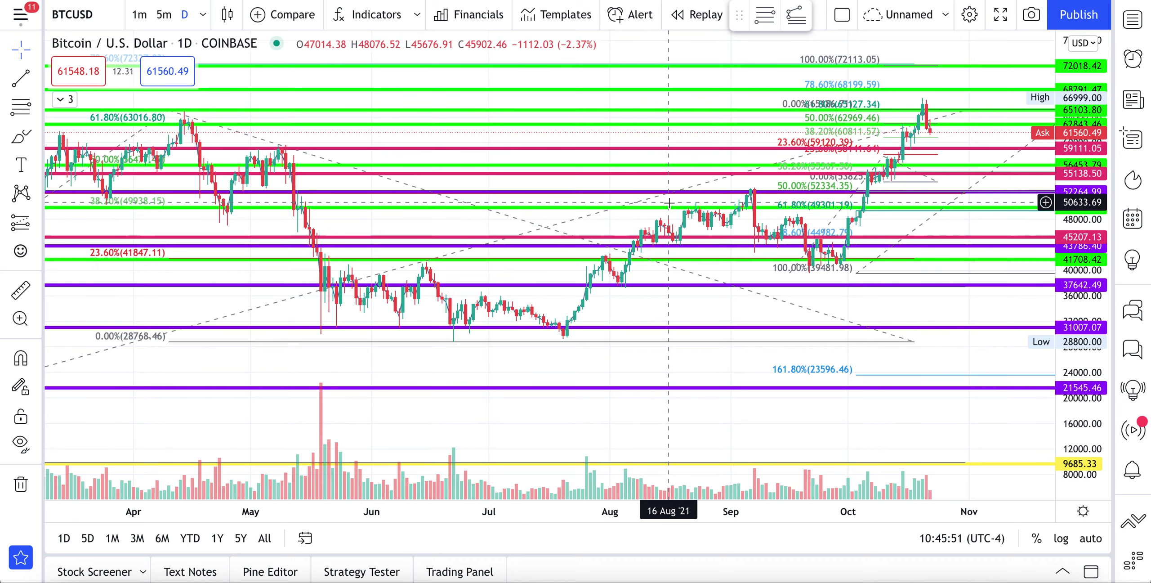
{"action": "left_click_drag", "start_coordinate": [660, 131], "coordinate": [650, 211]}
Delete the green, red and purple horizontal lines from about 52264.99 down to 31007.07, keeping the one at 21545.46
{"action": "left_click", "coordinate": [649, 202]}
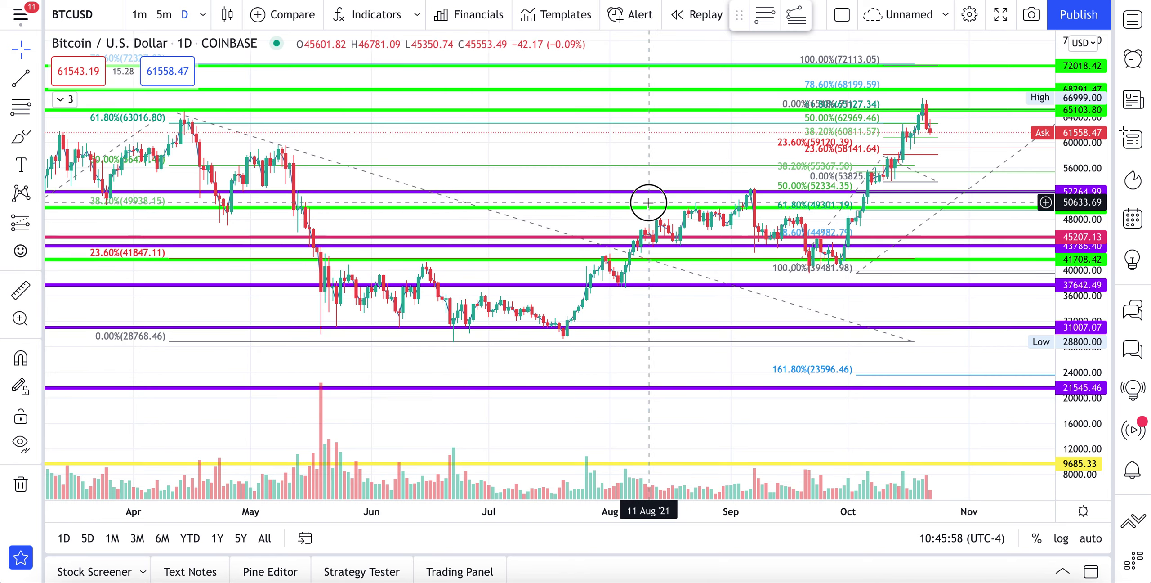
{"action": "key", "text": "Delete"}
{"action": "left_click_drag", "start_coordinate": [647, 209], "coordinate": [961, 86]}
{"action": "key", "text": "Delete"}
{"action": "key", "text": "Delete"}
{"action": "key", "text": "Delete"}
{"action": "left_click", "coordinate": [951, 284]}
{"action": "key", "text": "Delete"}
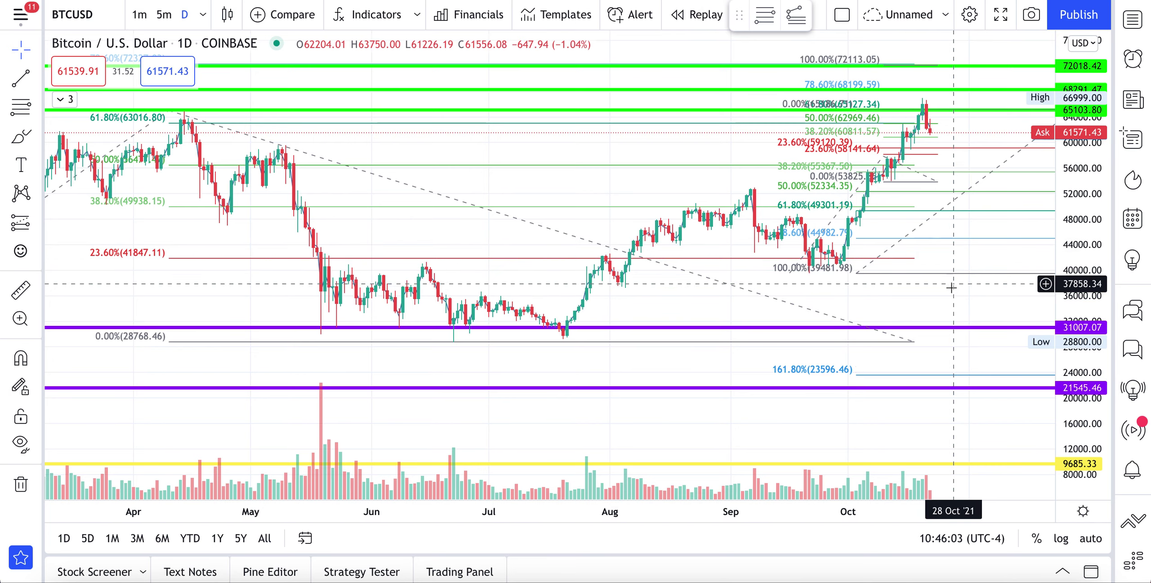
{"action": "key", "text": "Delete"}
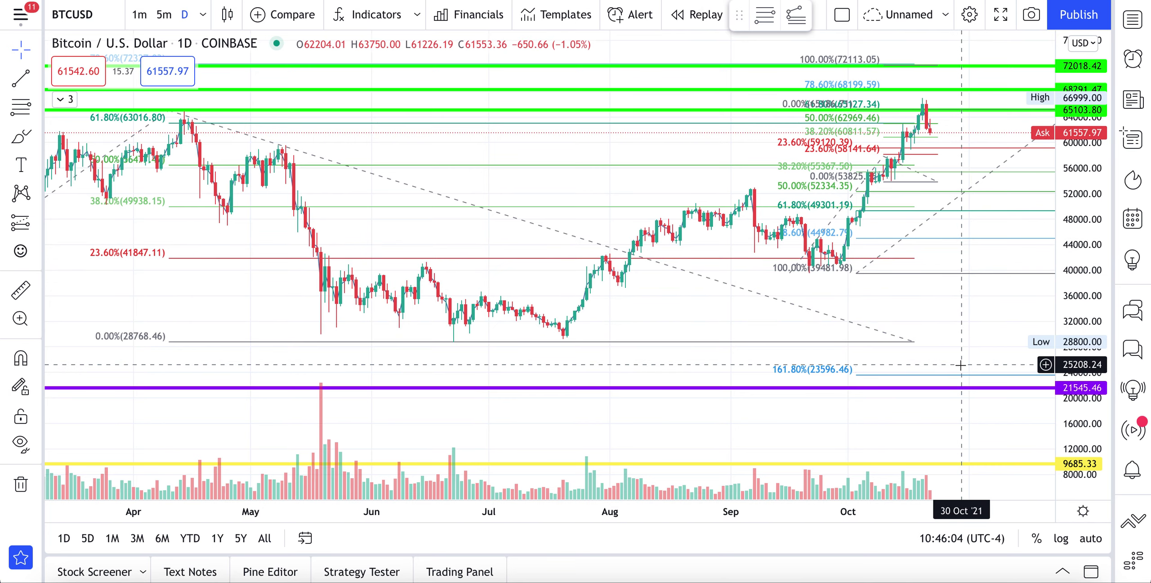
Delete the Fib retracement starting at 39481.98 and the one spanning the April high to the 28768.46 low
{"action": "left_click", "coordinate": [946, 236]}
{"action": "key", "text": "Delete"}
{"action": "left_click", "coordinate": [835, 258]}
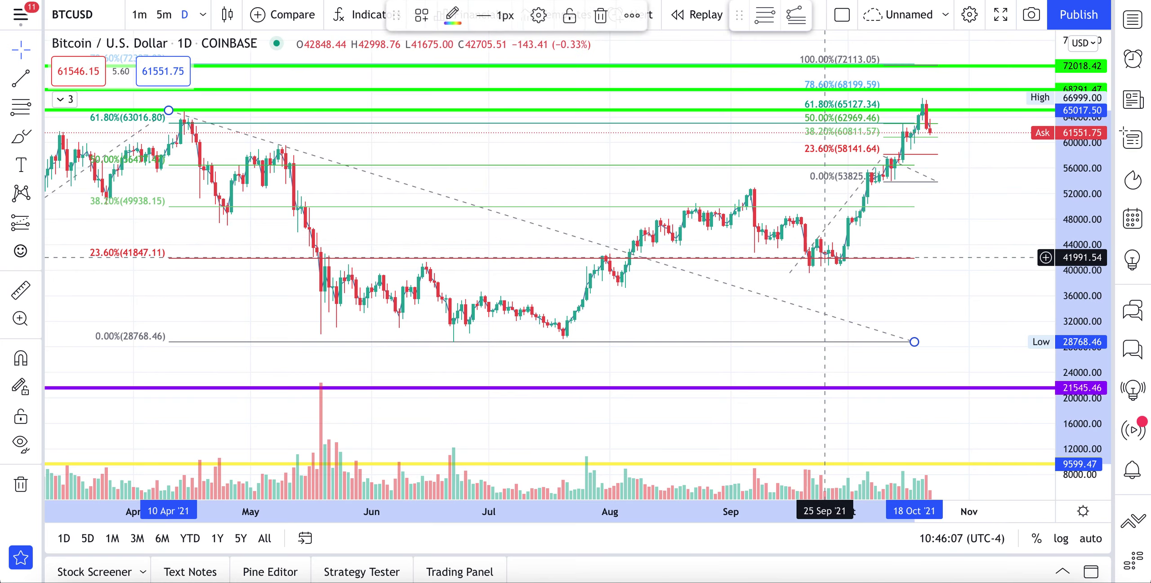
{"action": "key", "text": "Delete"}
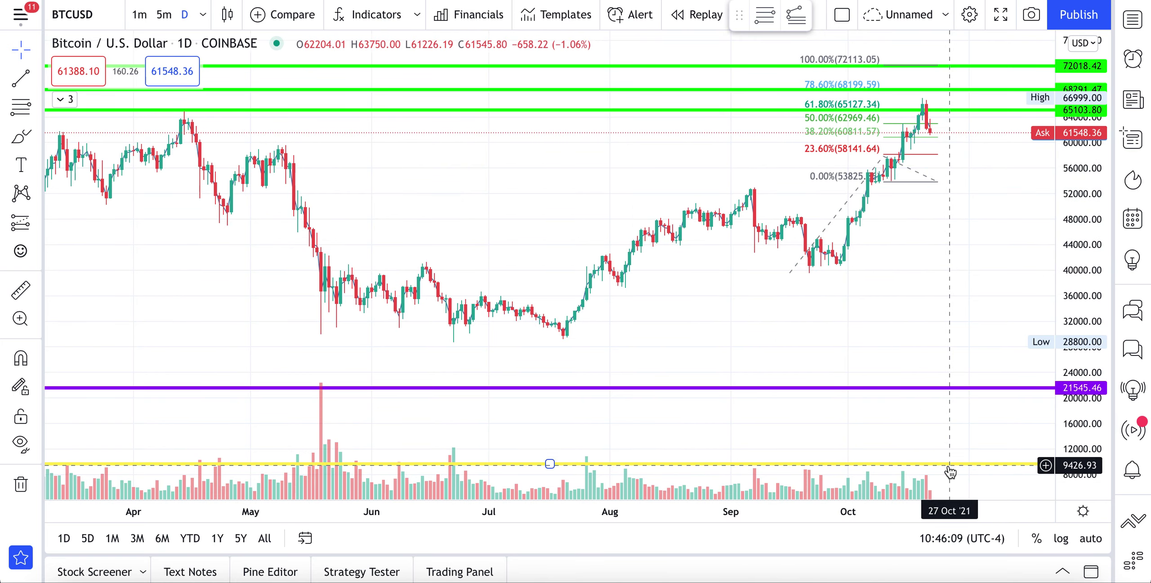
Draw a Fib retracement from the September 2020 low at about 9704.17 to the recent high at about 66902.37
{"action": "left_click_drag", "start_coordinate": [792, 508], "coordinate": [917, 501]}
{"action": "left_click_drag", "start_coordinate": [1077, 188], "coordinate": [1077, 238]}
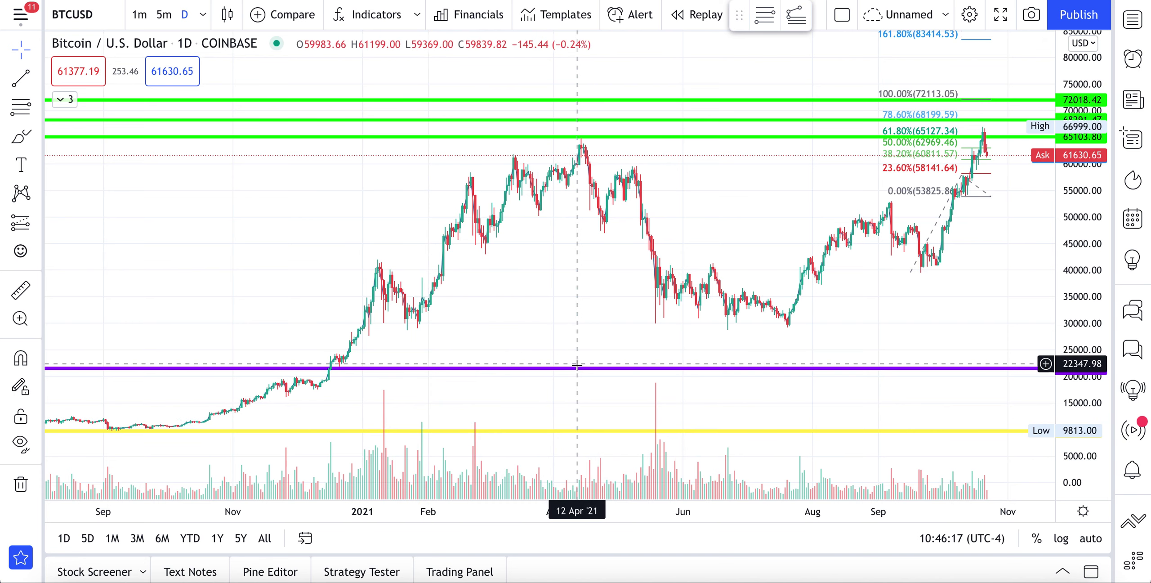
{"action": "left_click", "coordinate": [37, 110]}
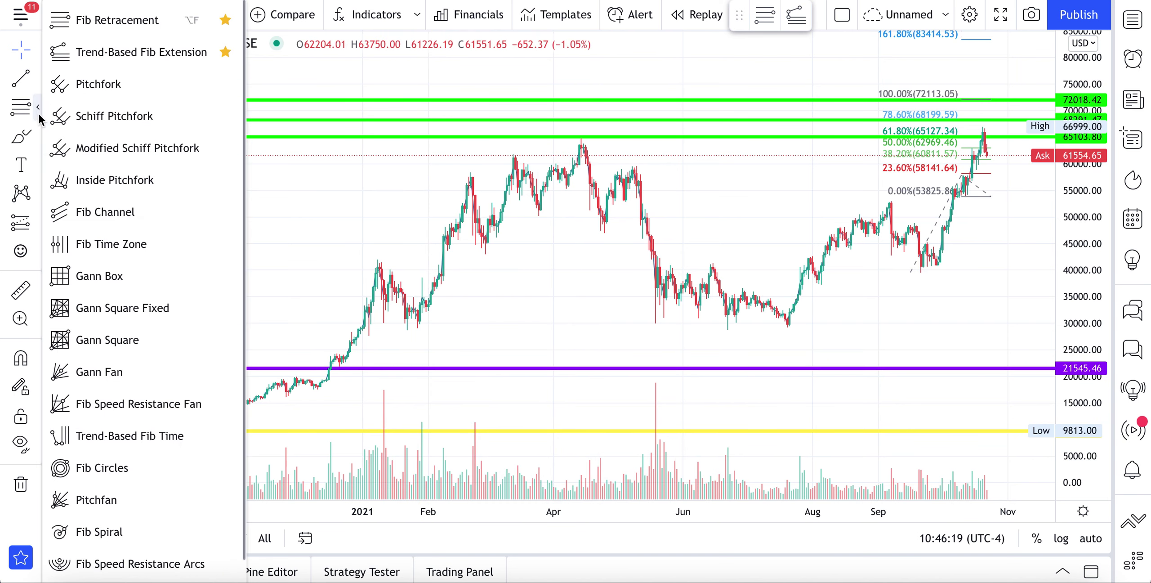
{"action": "left_click", "coordinate": [157, 30]}
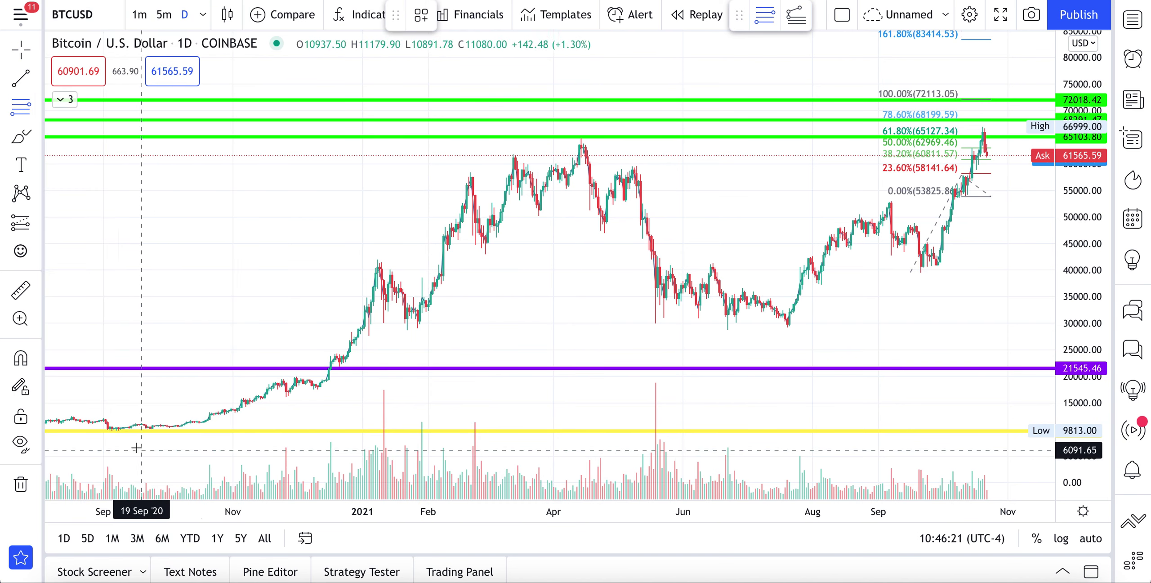
{"action": "left_click", "coordinate": [1021, 127]}
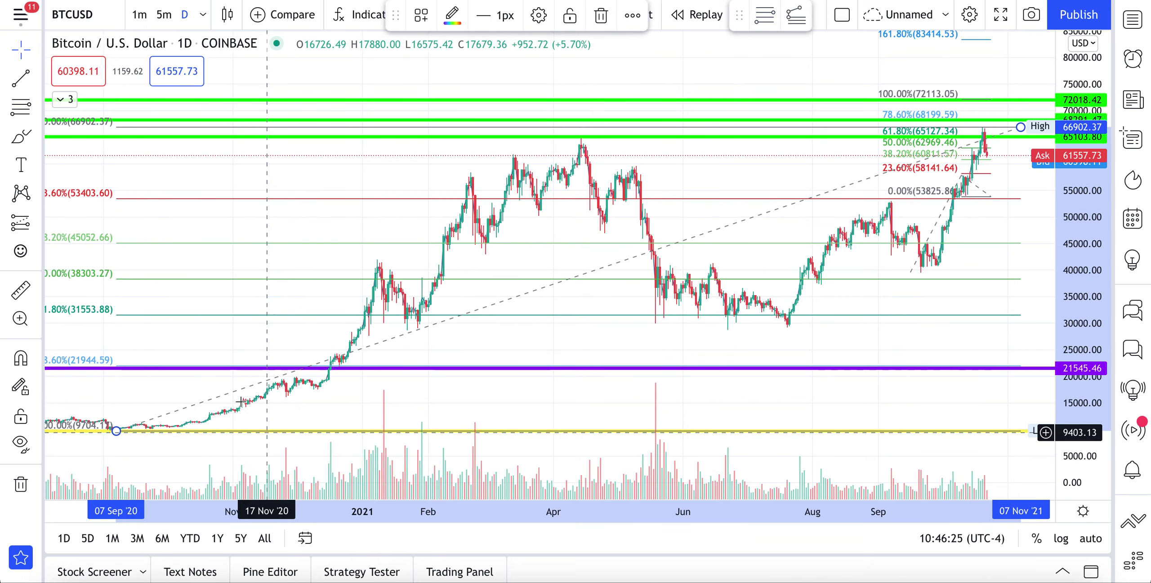
Place purple horizontal lines on the new retracement's levels at about 53606.55, 45327.87, 38253.35, 31931.45 and 21997.02
{"action": "left_click_drag", "start_coordinate": [233, 371], "coordinate": [319, 247]}
{"action": "key", "text": "super+v"}
{"action": "left_click_drag", "start_coordinate": [371, 166], "coordinate": [371, 280]}
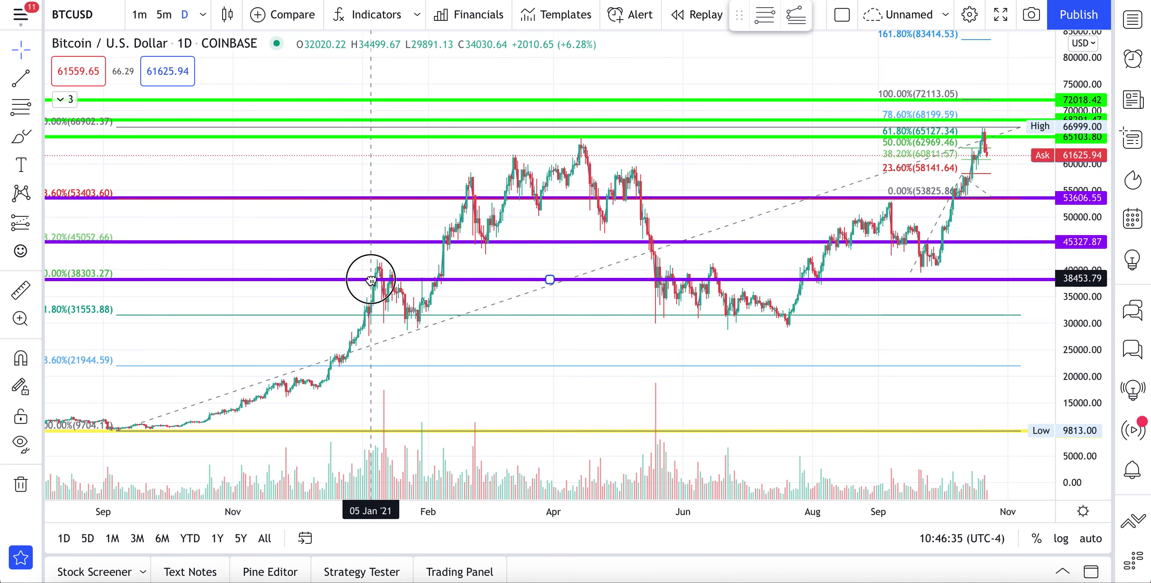
{"action": "key", "text": "super+v"}
{"action": "left_click_drag", "start_coordinate": [402, 166], "coordinate": [396, 316]}
{"action": "key", "text": "super+v"}
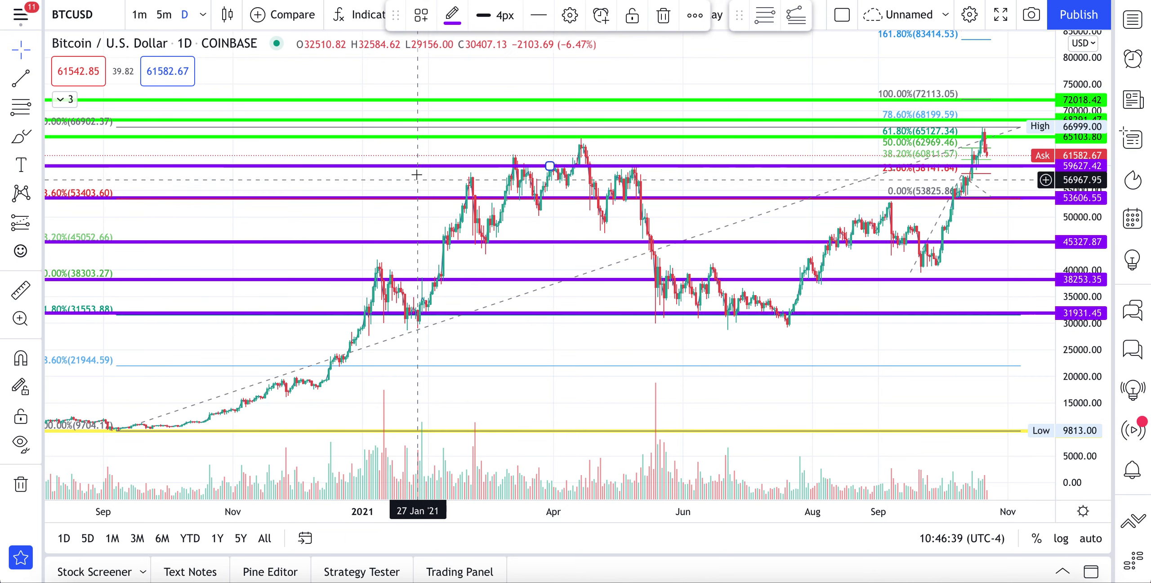
{"action": "left_click_drag", "start_coordinate": [418, 231], "coordinate": [440, 370]}
{"action": "mouse_move", "coordinate": [821, 410]}
{"action": "left_mouse_down"}
{"action": "mouse_move", "coordinate": [699, 388]}
{"action": "mouse_move", "coordinate": [700, 419]}
{"action": "left_mouse_up"}
{"action": "left_click", "coordinate": [812, 186]}
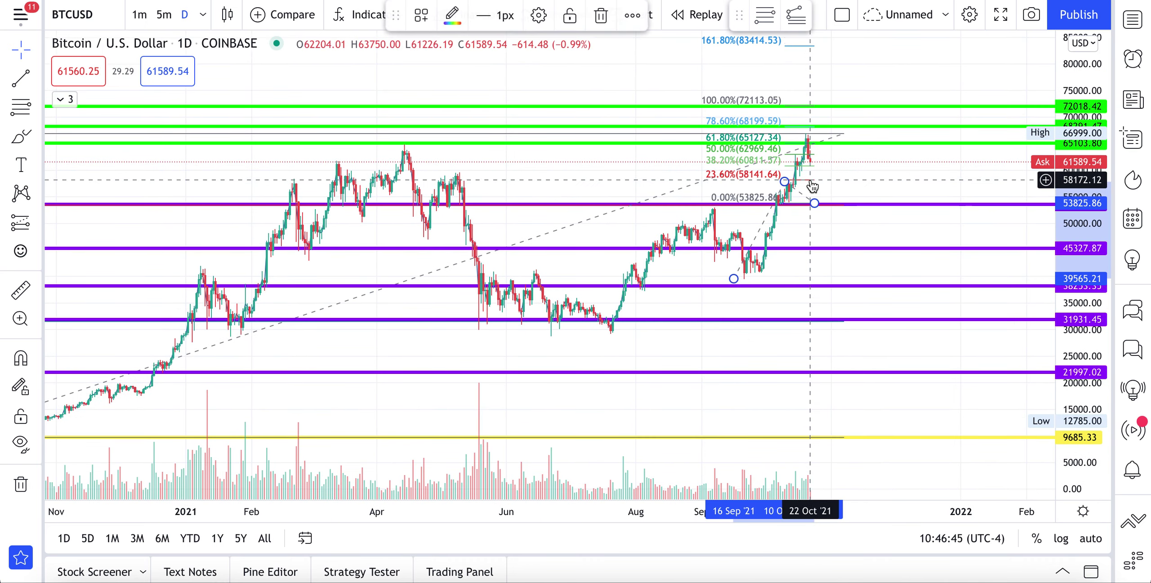
{"action": "key", "text": "Delete"}
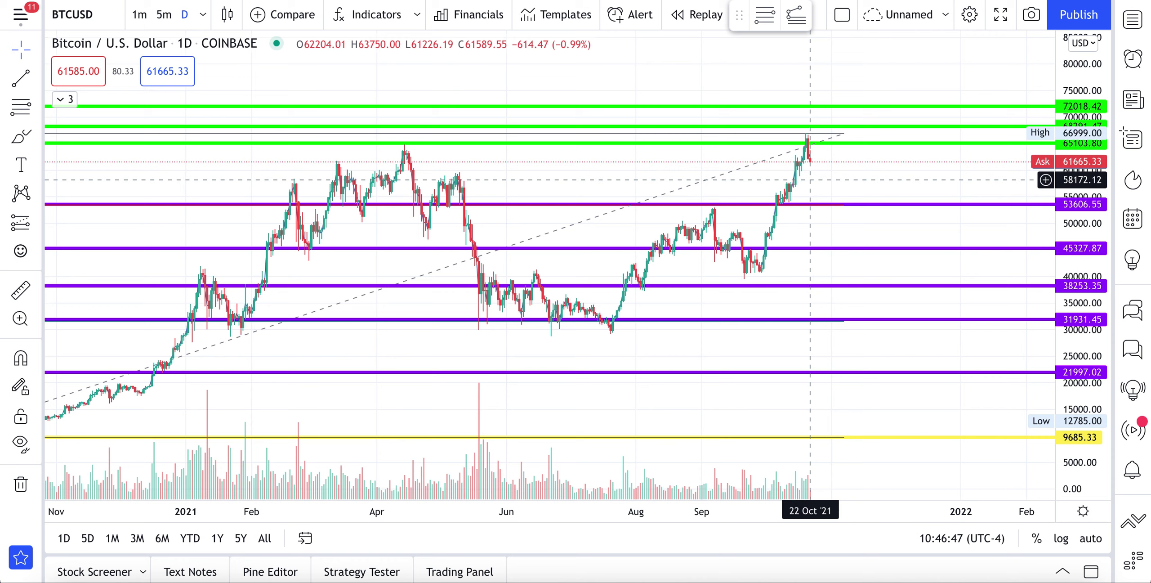
{"action": "key", "text": "ctrl+z"}
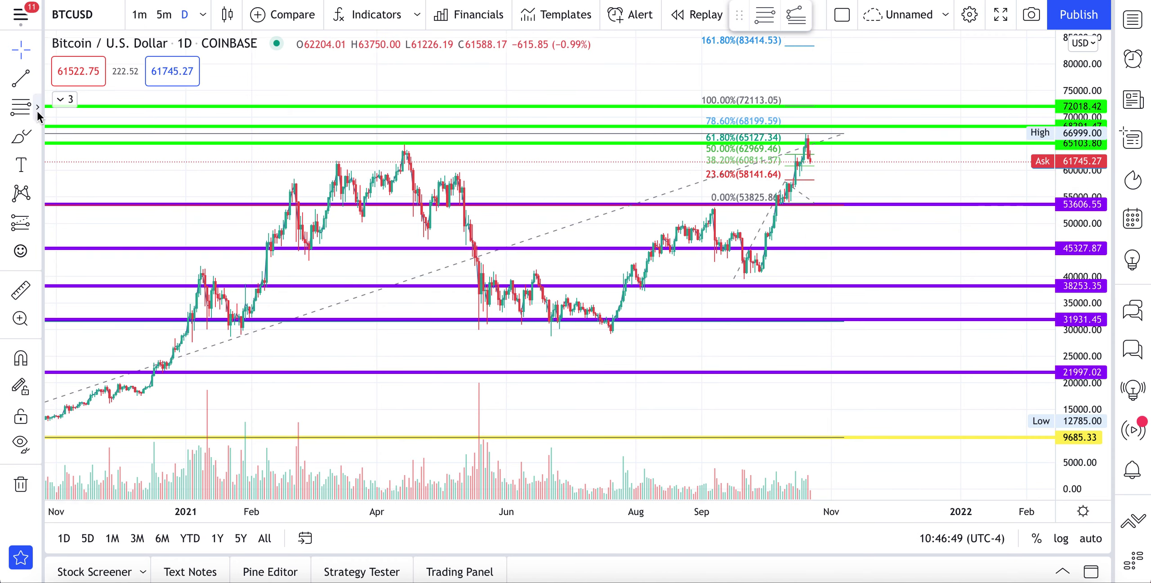
Draw a Fib retracement from the July low at about 28970.93 to the recent high at about 66751.85
{"action": "left_click", "coordinate": [36, 108]}
{"action": "left_click", "coordinate": [138, 22]}
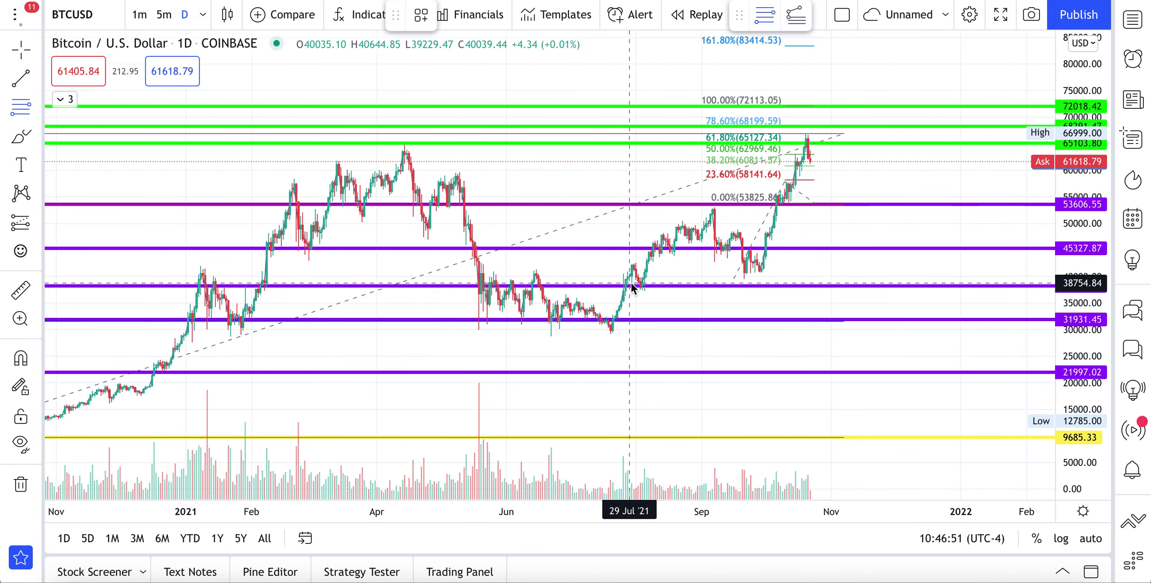
{"action": "left_click", "coordinate": [643, 335]}
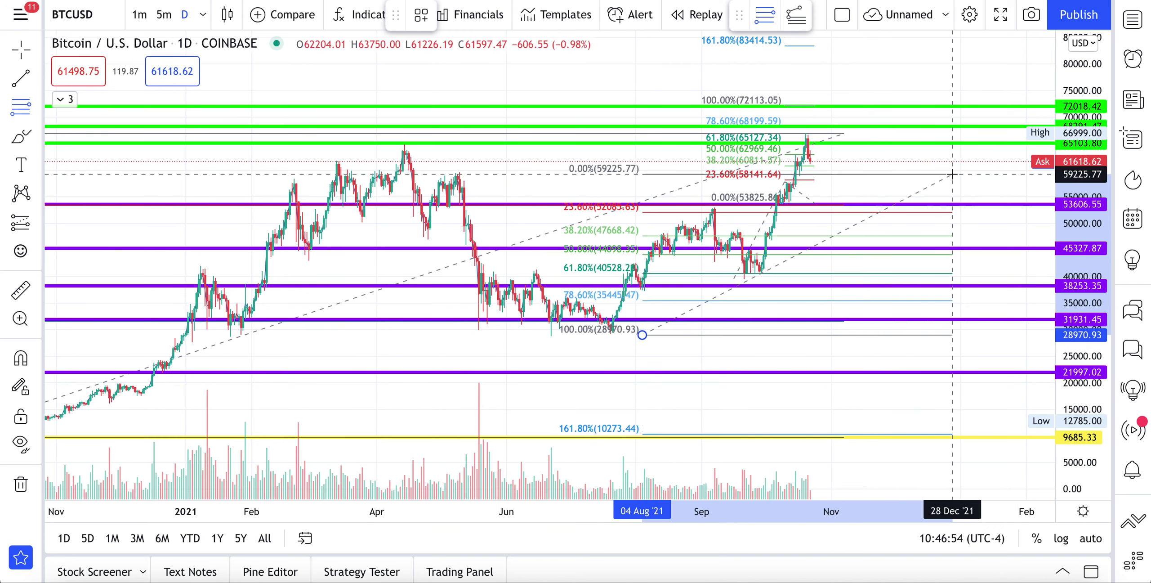
{"action": "left_click", "coordinate": [963, 135]}
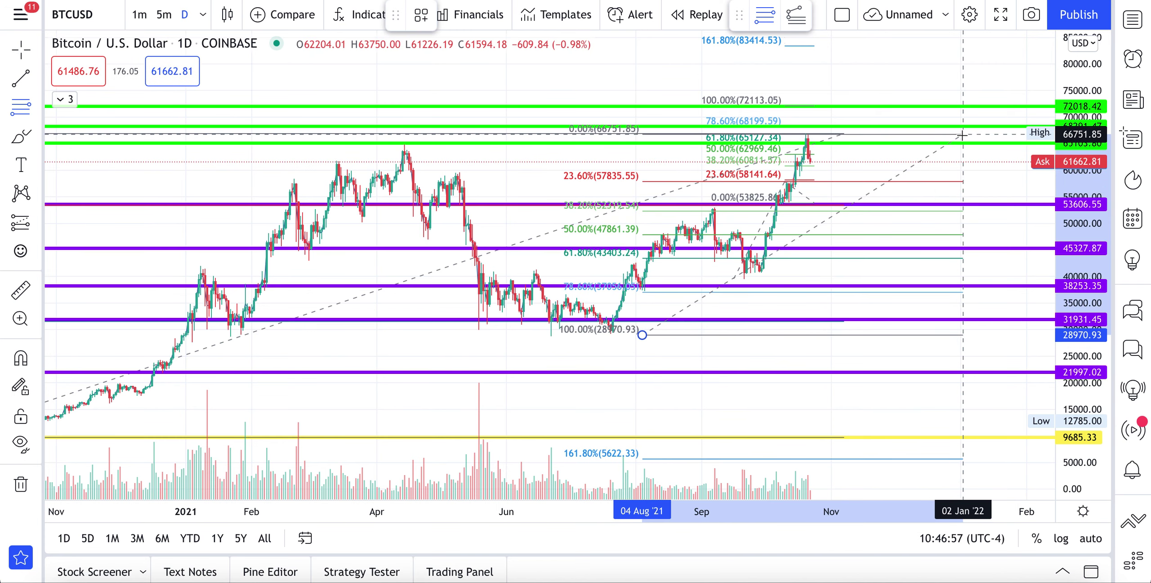
{"action": "left_click", "coordinate": [963, 134]}
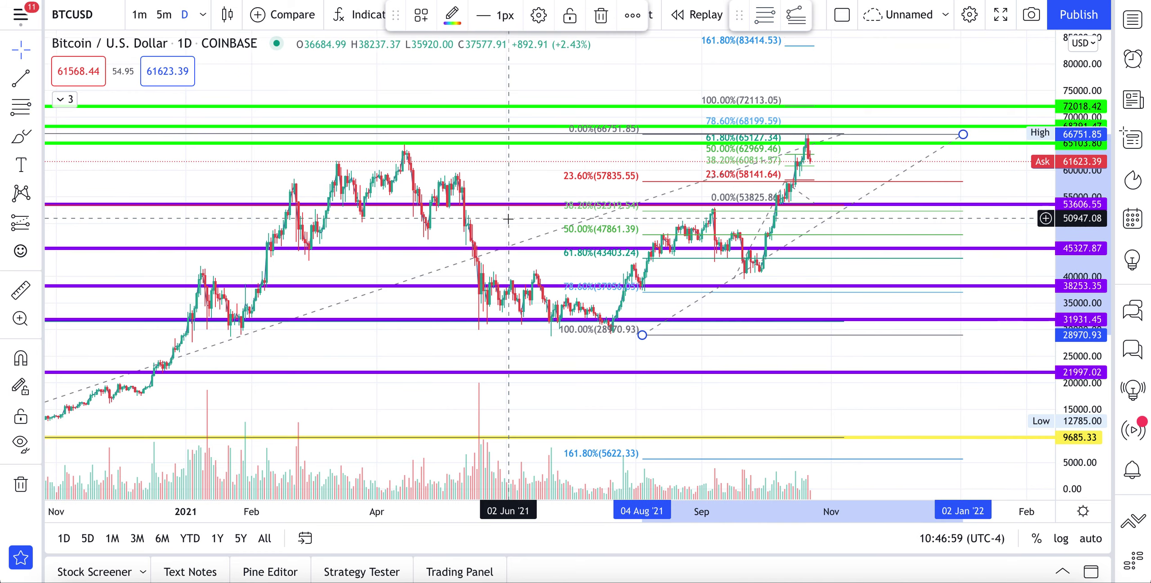
Draw a Fib retracement from the late-September low at about 39657.96 to the recent high at about 66601.33
{"action": "left_click", "coordinate": [40, 108]}
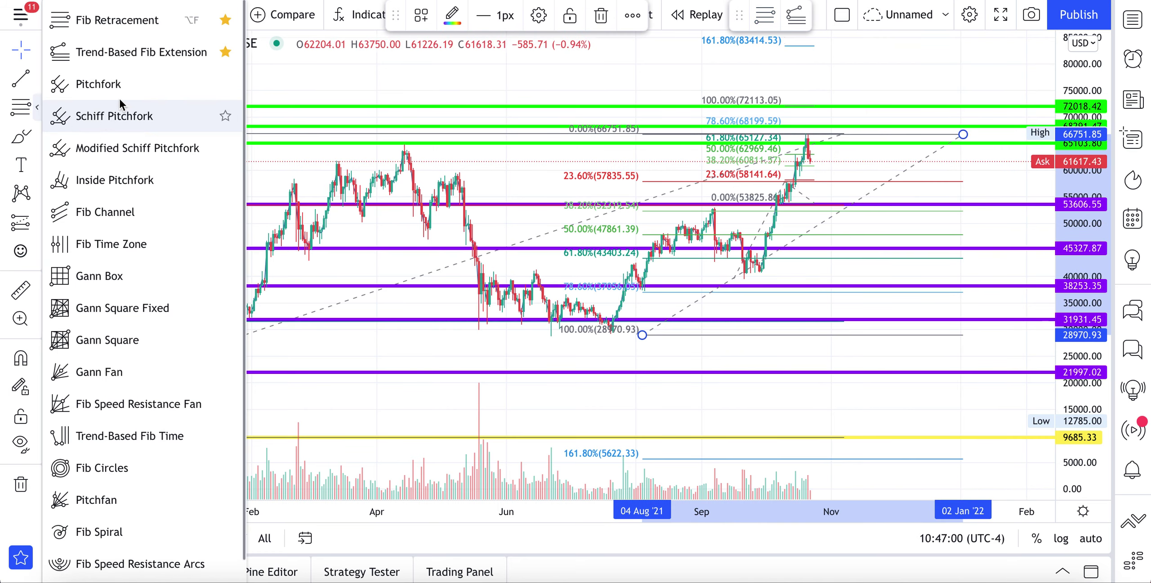
{"action": "left_click", "coordinate": [158, 26]}
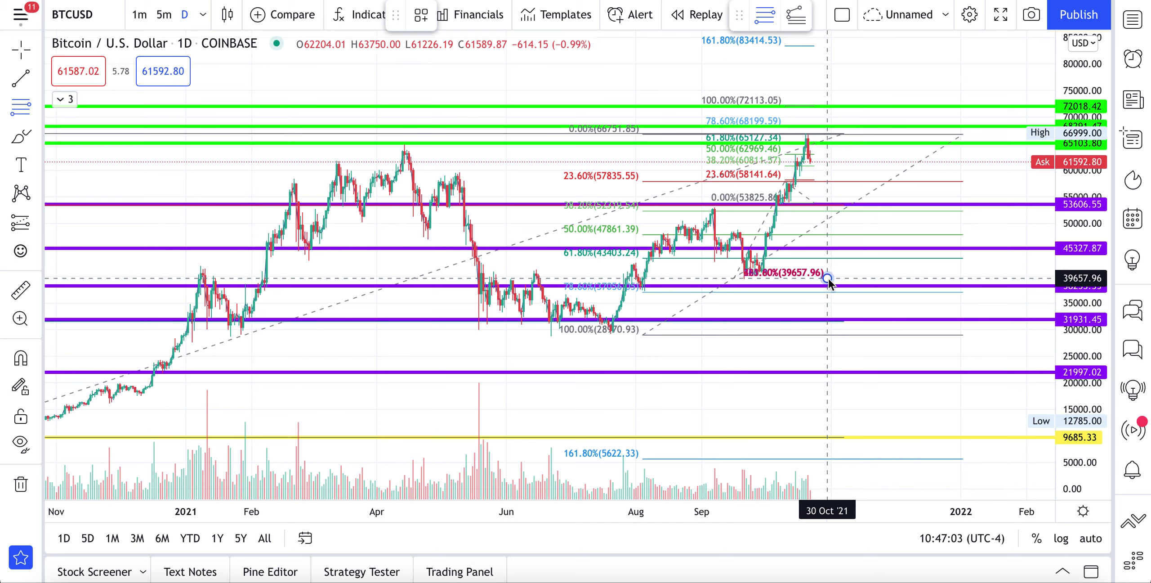
{"action": "left_click", "coordinate": [962, 135]}
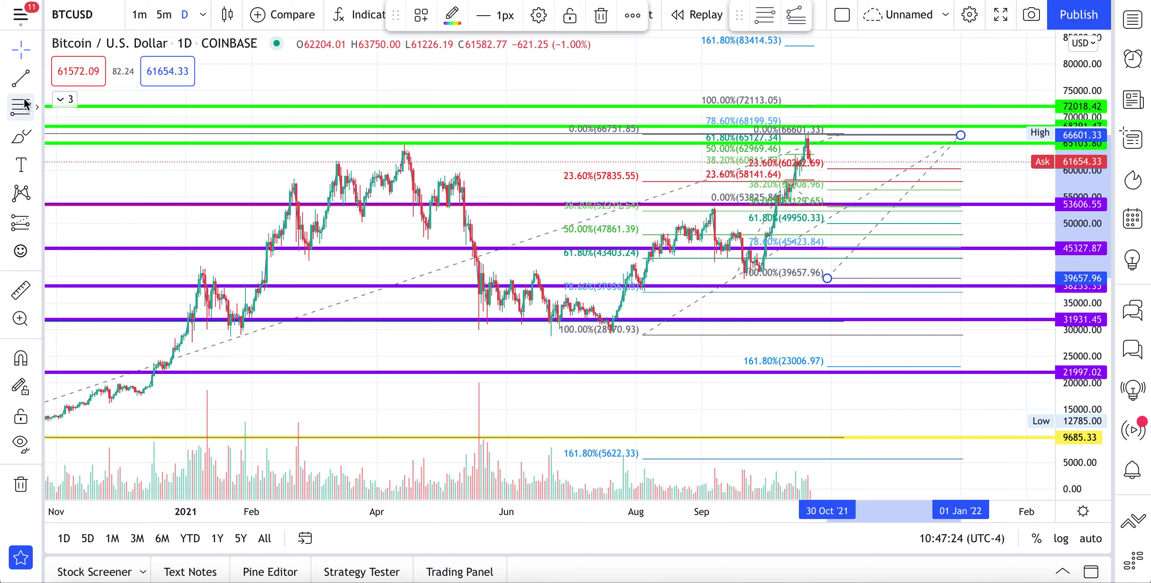
Add a copied horizontal line at about 57971.68, on the 23.60% level of the July-low retracement, and recolour it turquoise
{"action": "left_click", "coordinate": [39, 104]}
{"action": "left_click", "coordinate": [38, 89]}
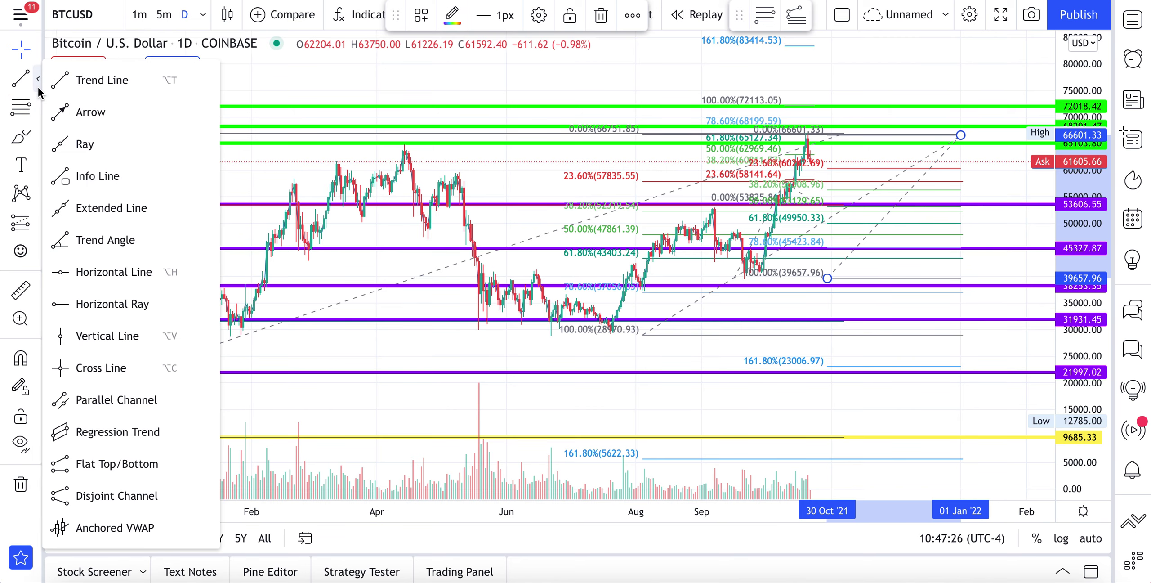
{"action": "left_click", "coordinate": [422, 249]}
{"action": "left_click_drag", "start_coordinate": [422, 254], "coordinate": [496, 182]}
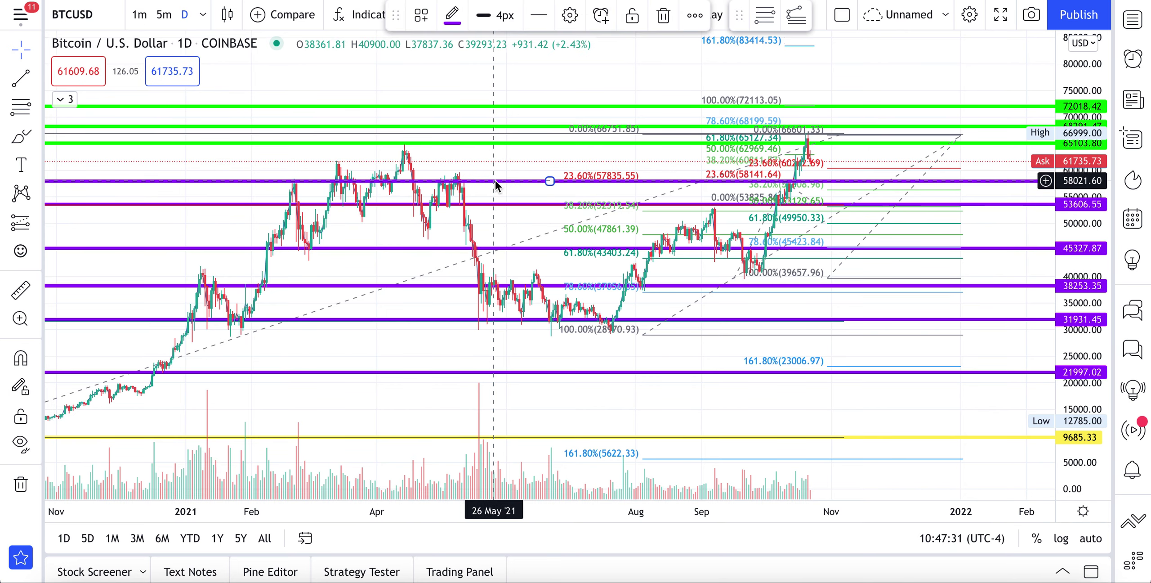
{"action": "left_click", "coordinate": [452, 16]}
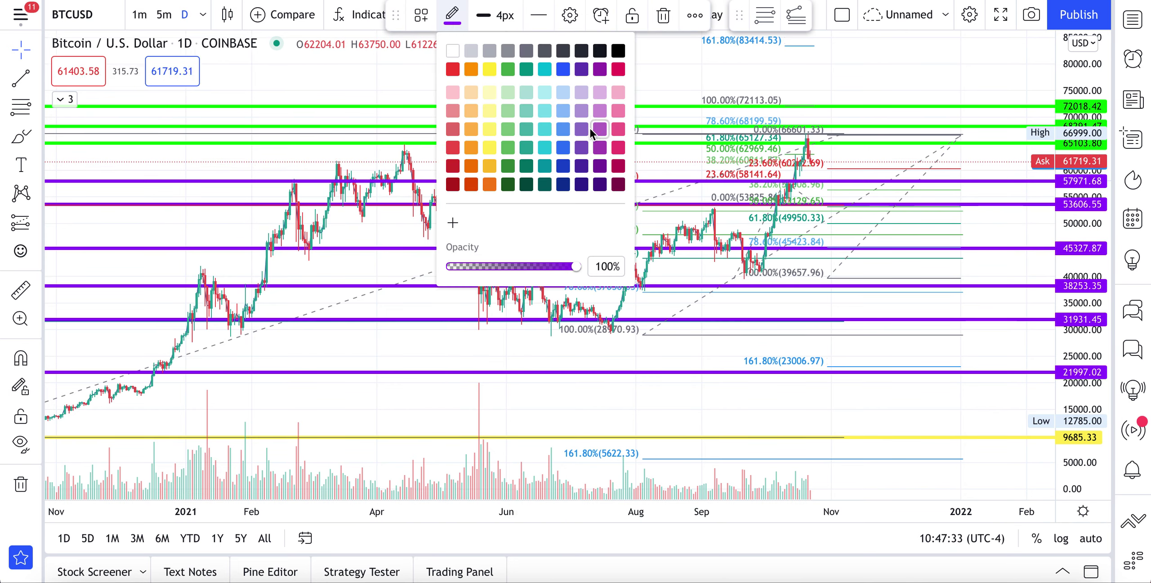
{"action": "left_click", "coordinate": [546, 129]}
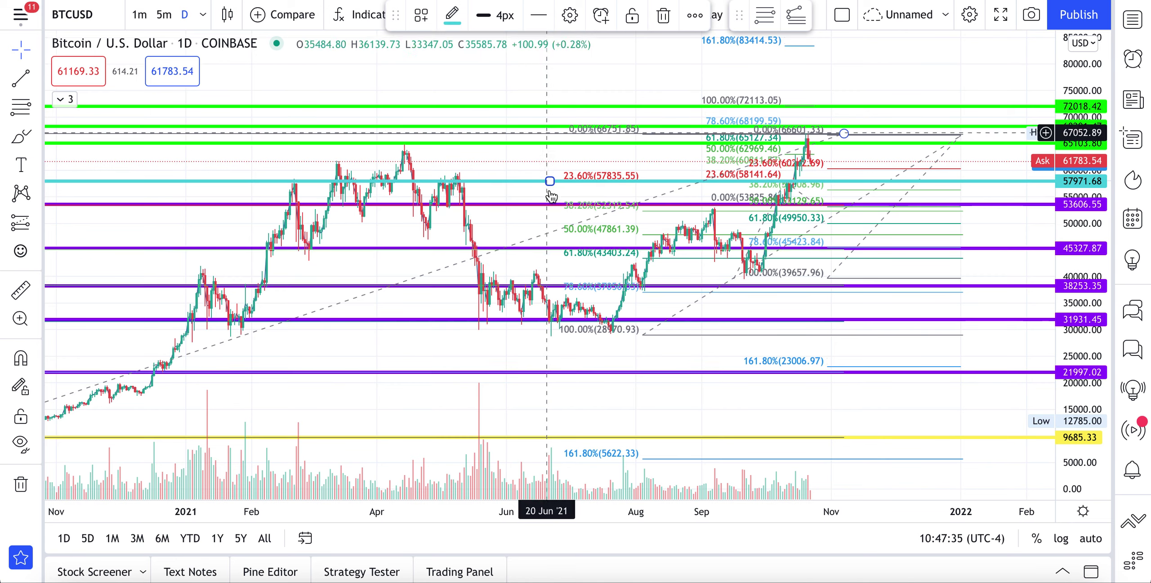
Place copies of the turquoise line at about 60530.55, 56616.98, 49843.51 and 48037.25
{"action": "mouse_move", "coordinate": [595, 325]}
{"action": "left_mouse_down"}
{"action": "mouse_move", "coordinate": [623, 155]}
{"action": "mouse_move", "coordinate": [621, 240]}
{"action": "left_mouse_up"}
{"action": "left_click_drag", "start_coordinate": [656, 150], "coordinate": [654, 232]}
{"action": "key", "text": "super+z"}
{"action": "key", "text": "super+v"}
{"action": "left_click_drag", "start_coordinate": [1080, 256], "coordinate": [1077, 65]}
{"action": "mouse_move", "coordinate": [1028, 161]}
{"action": "left_mouse_down"}
{"action": "mouse_move", "coordinate": [1009, 159]}
{"action": "mouse_move", "coordinate": [979, 227]}
{"action": "left_mouse_up"}
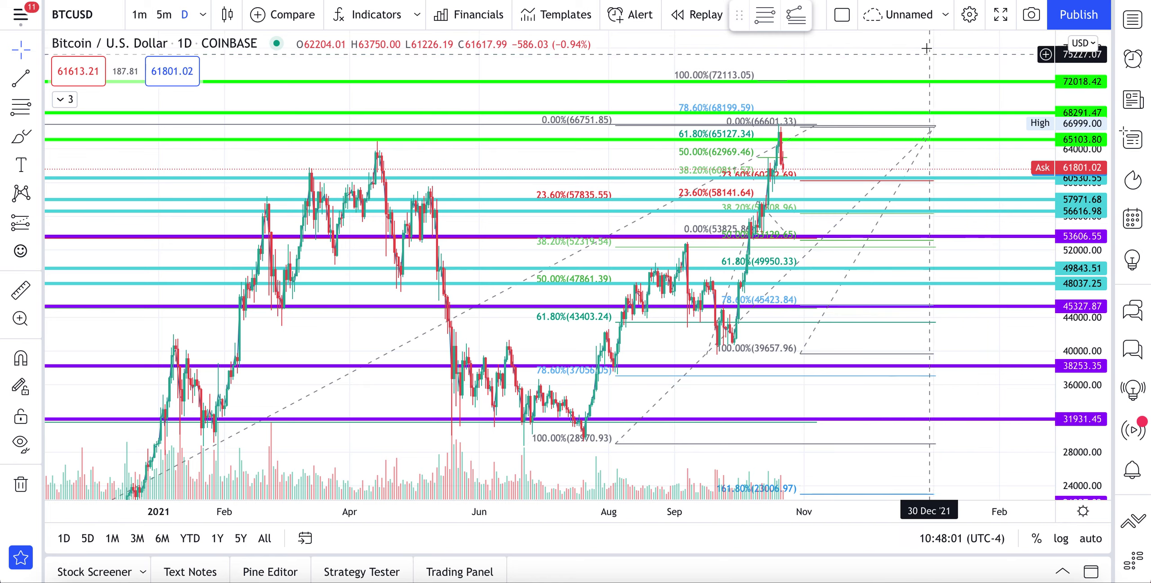
Duplicate a turquoise line and place the copy at about 62904.93, on the extension's 50.00% level
{"action": "left_click_drag", "start_coordinate": [598, 512], "coordinate": [328, 477]}
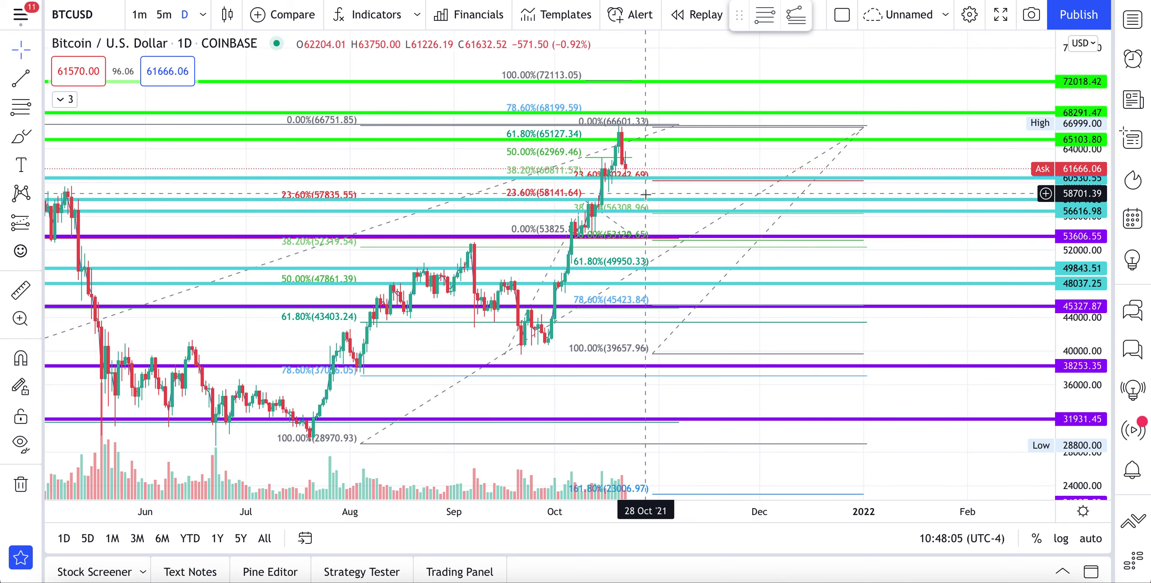
{"action": "left_click", "coordinate": [451, 179]}
{"action": "key", "text": "super+c"}
{"action": "key", "text": "super+v"}
{"action": "left_click_drag", "start_coordinate": [457, 153], "coordinate": [458, 165]}
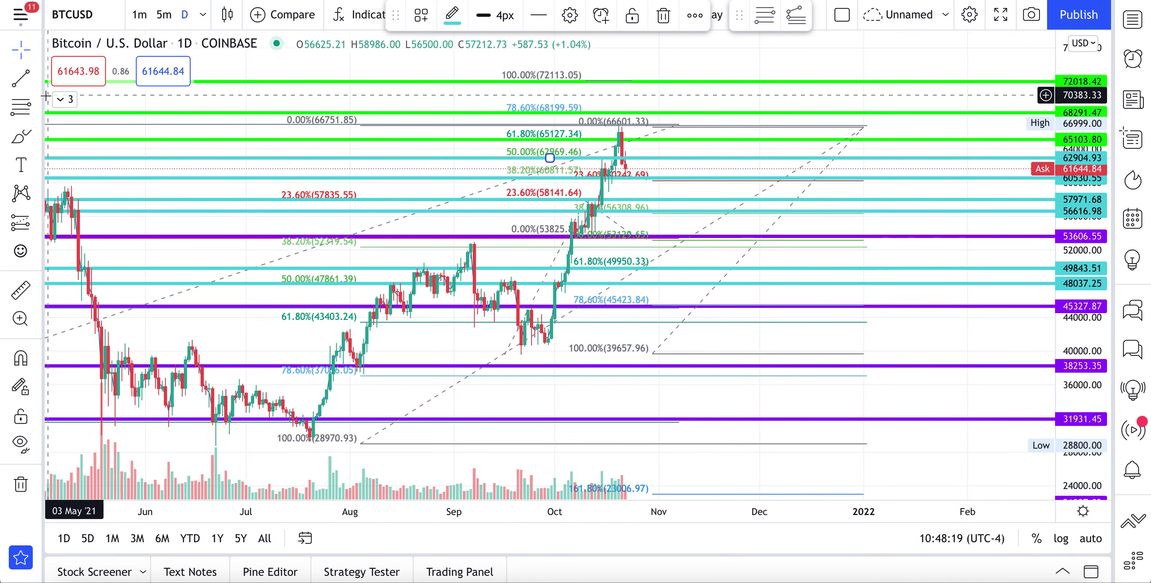
Try a trend-based Fib extension from the September low at about 39611.37 to the high at about 66679.30, projected from about 58226.51
{"action": "left_click", "coordinate": [37, 106]}
{"action": "left_click", "coordinate": [116, 85]}
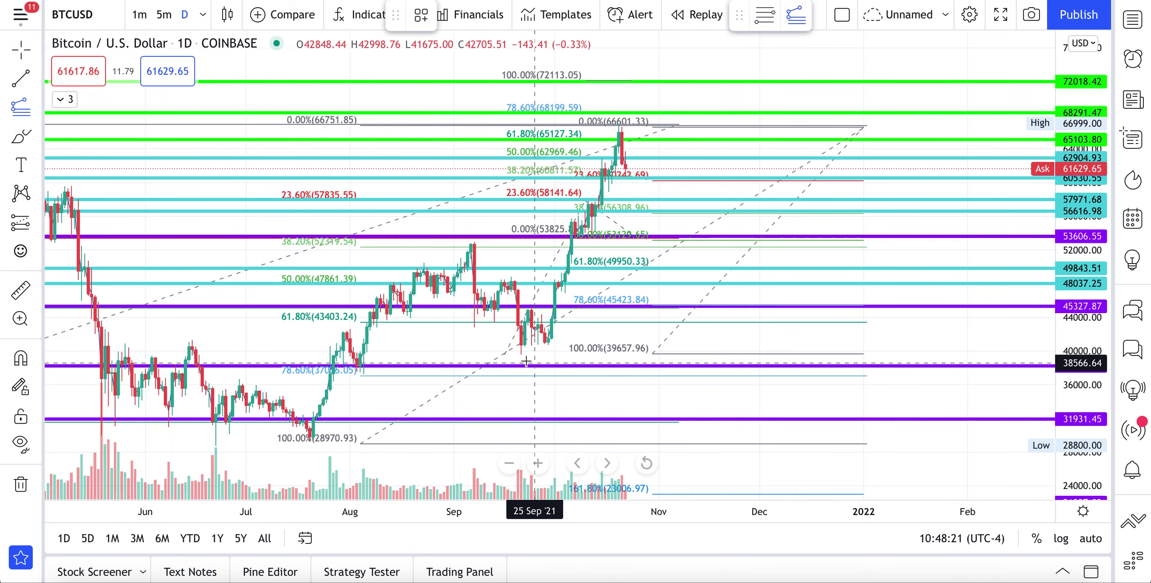
{"action": "left_click", "coordinate": [497, 353]}
{"action": "left_click", "coordinate": [605, 126]}
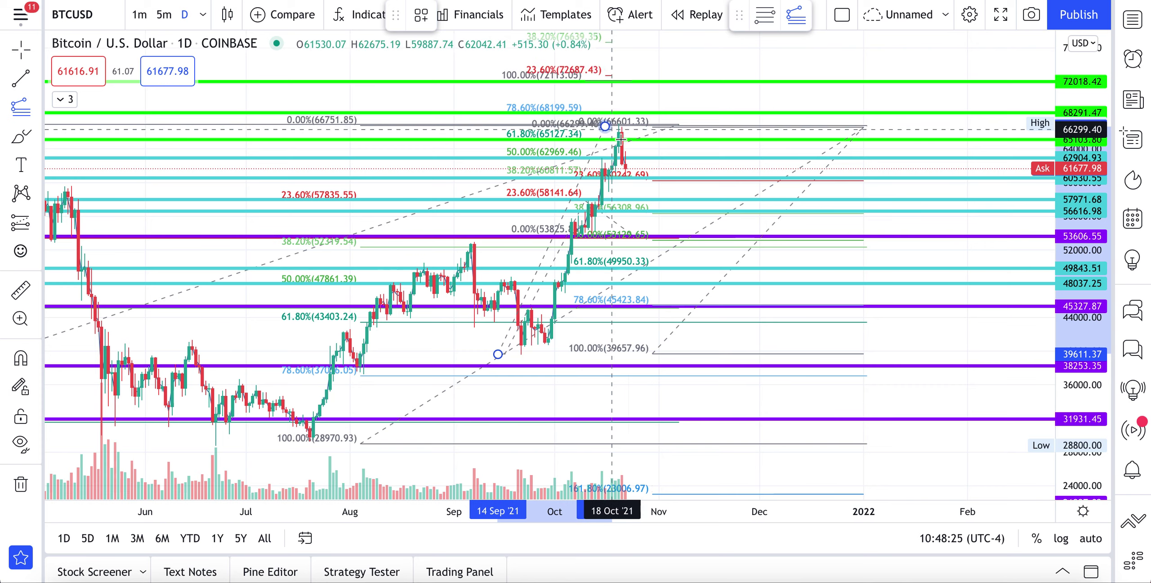
{"action": "left_click", "coordinate": [726, 198]}
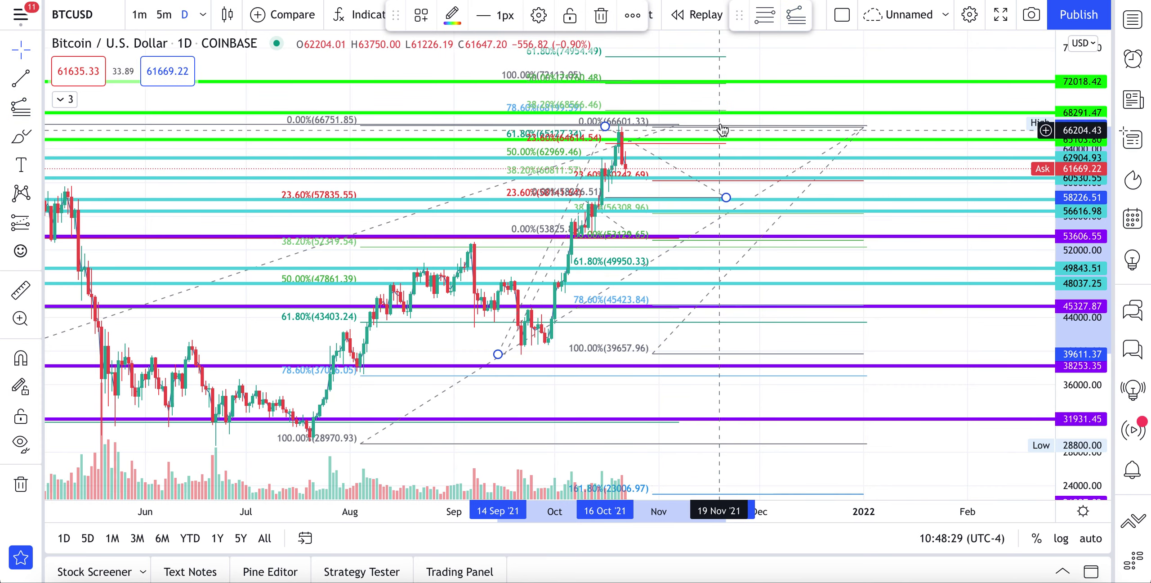
Delete the trial trend-based Fib extension projected from about 58226.51
{"action": "left_click", "coordinate": [706, 54]}
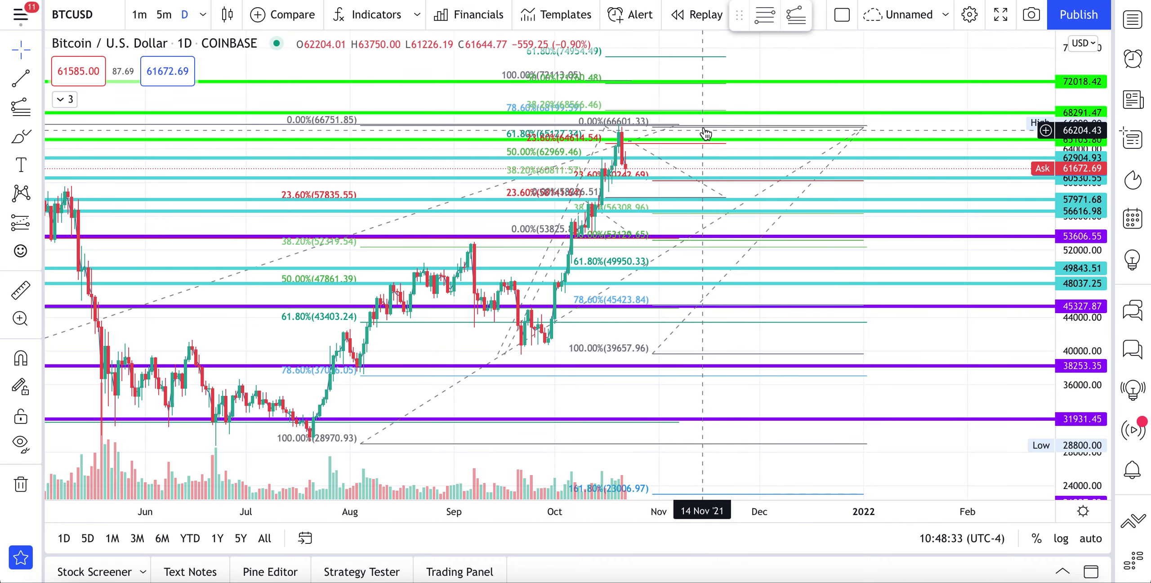
{"action": "left_click", "coordinate": [696, 57]}
{"action": "key", "text": "Delete"}
{"action": "left_click_drag", "start_coordinate": [507, 502], "coordinate": [584, 506]}
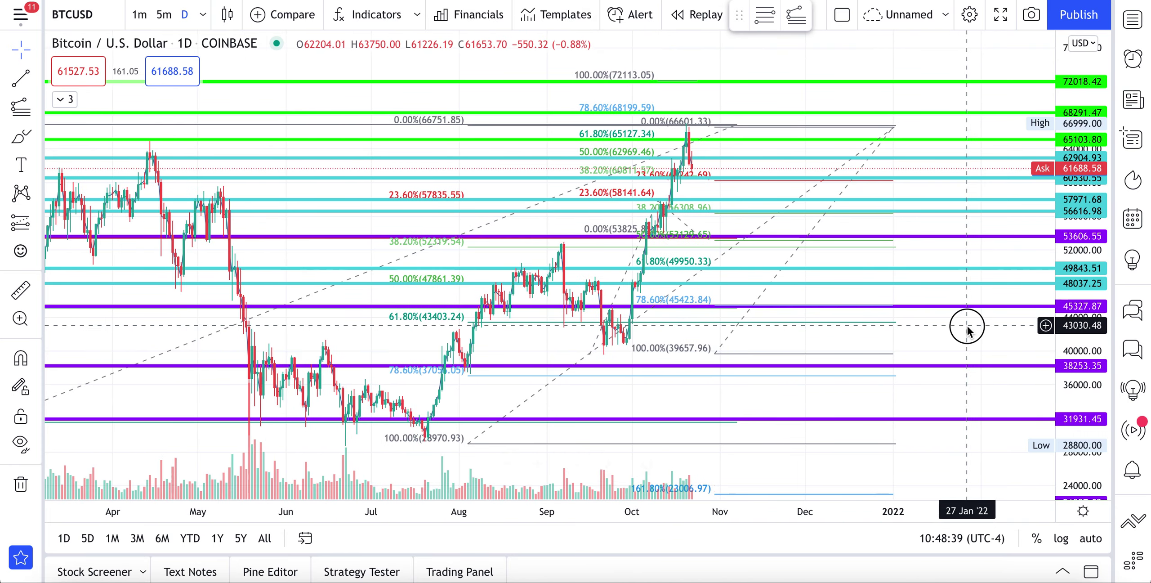
Fit the marked Bitcoin levels in view and copy a link to the chart image
{"action": "left_click_drag", "start_coordinate": [967, 330], "coordinate": [961, 341]}
{"action": "left_click_drag", "start_coordinate": [1079, 298], "coordinate": [1079, 277]}
{"action": "left_click_drag", "start_coordinate": [971, 353], "coordinate": [971, 342]}
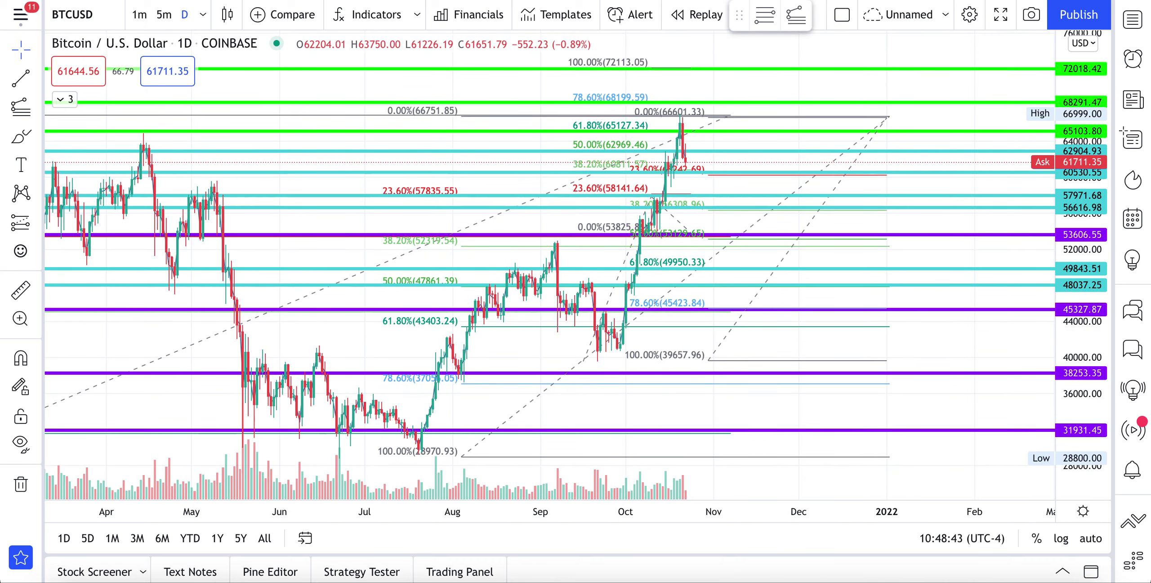
{"action": "left_click", "coordinate": [1032, 20]}
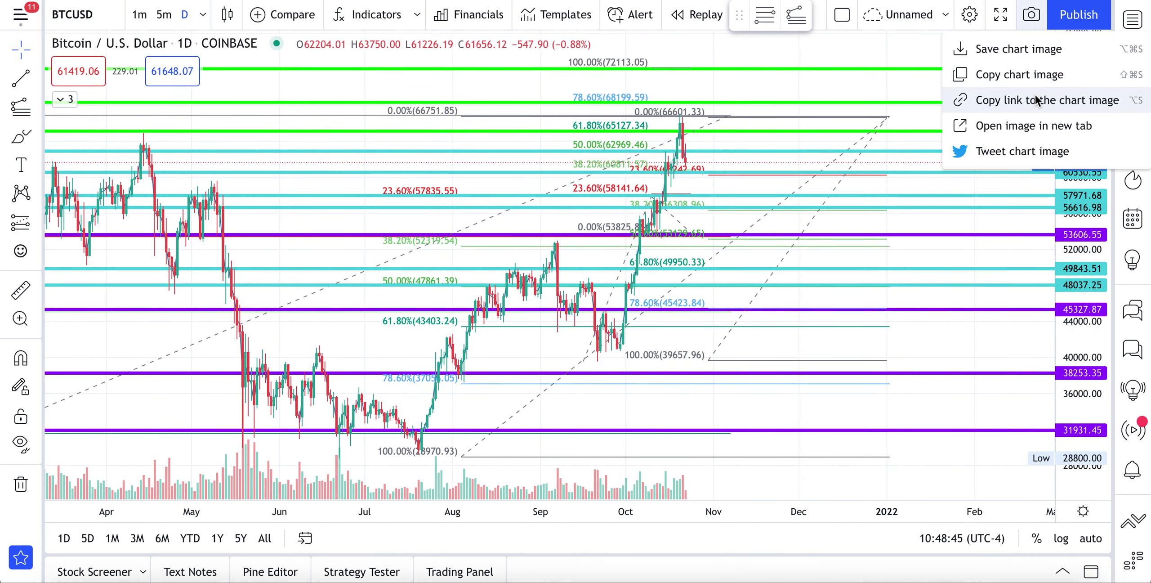
{"action": "left_click", "coordinate": [992, 99]}
Switch to Discord and open the charts channel in the Crypto Trading category
{"action": "left_click", "coordinate": [657, 579]}
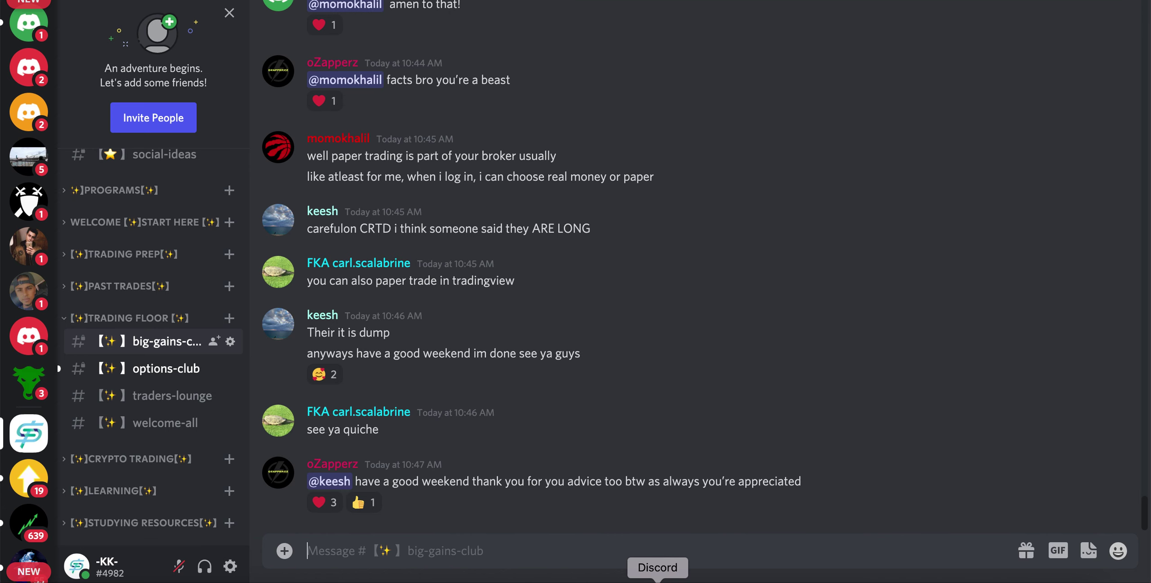
{"action": "scroll", "coordinate": [155, 374], "scroll_direction": "down", "scroll_amount": 3}
{"action": "scroll", "coordinate": [151, 366], "scroll_direction": "down", "scroll_amount": 3}
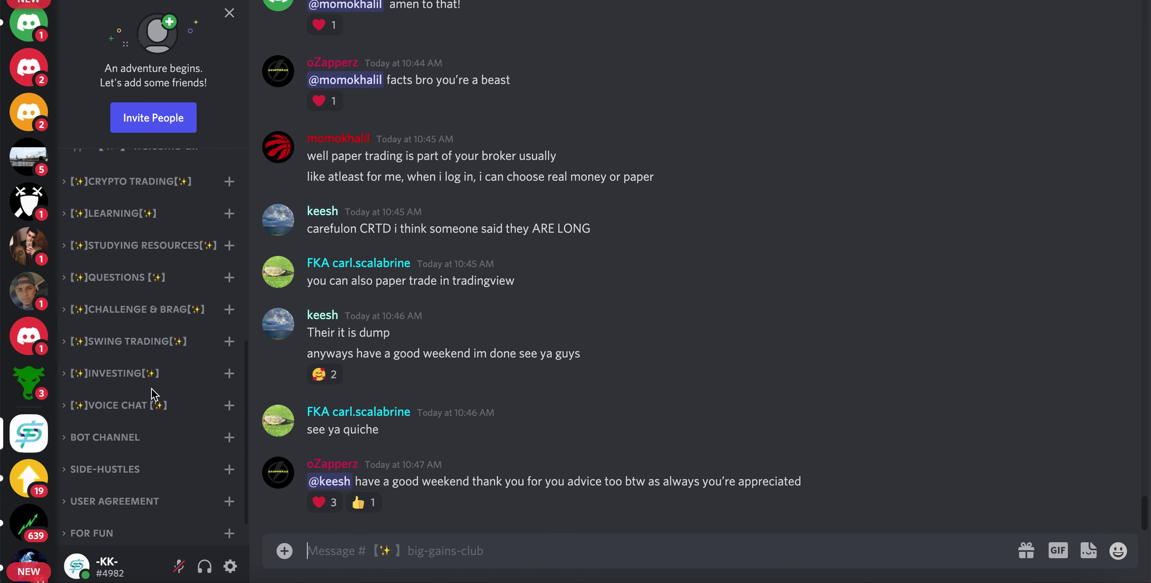
{"action": "left_click", "coordinate": [154, 315]}
{"action": "left_click", "coordinate": [154, 310]}
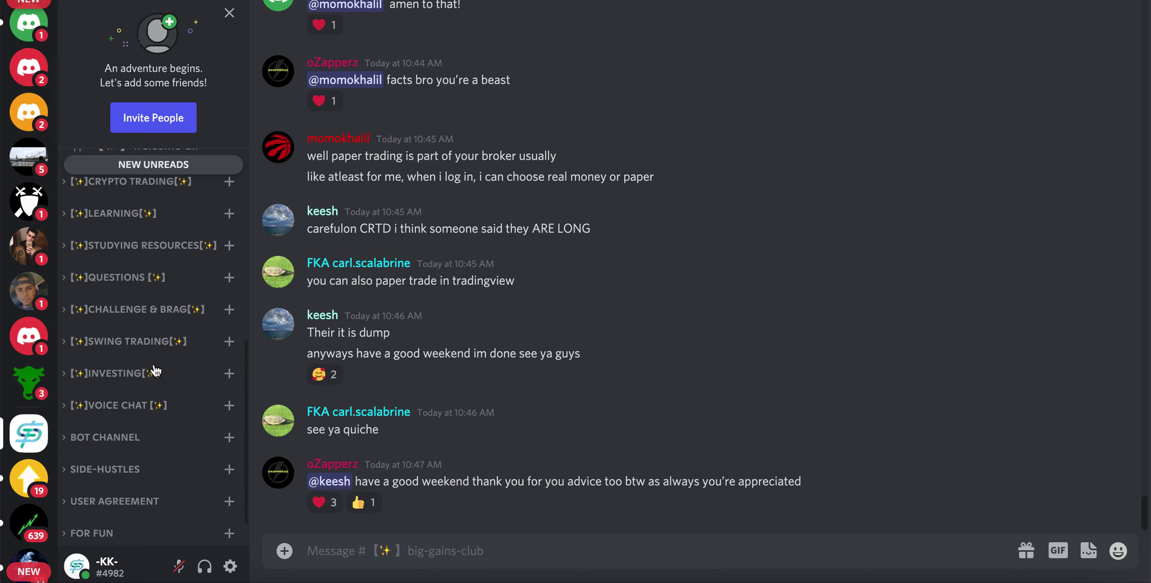
{"action": "scroll", "coordinate": [154, 390], "scroll_direction": "down", "scroll_amount": 1}
{"action": "scroll", "coordinate": [153, 302], "scroll_direction": "up", "scroll_amount": 2}
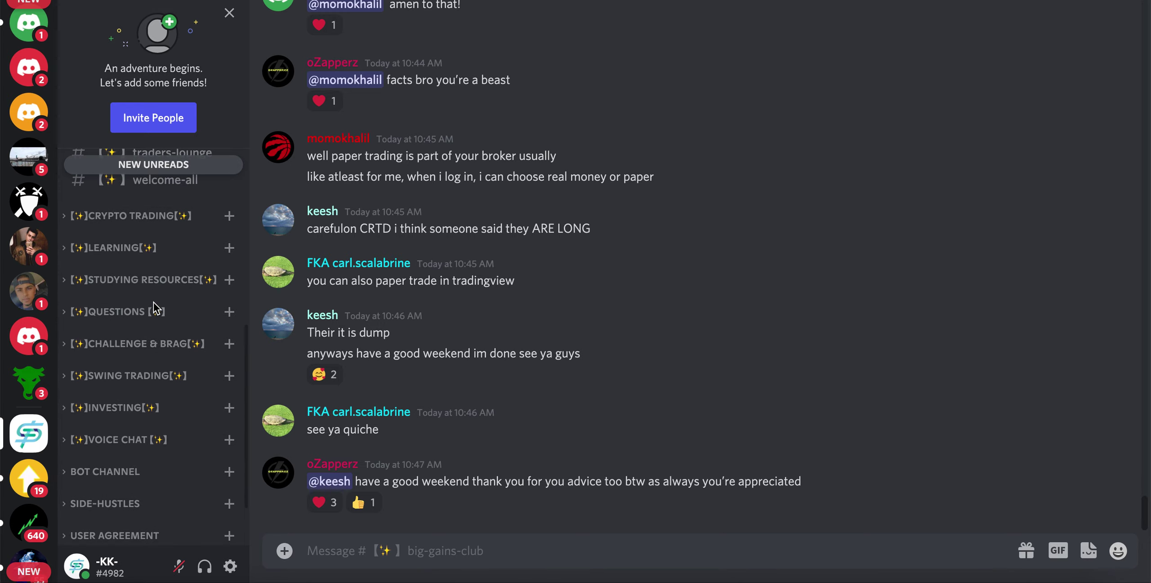
{"action": "left_click", "coordinate": [164, 220]}
{"action": "left_click", "coordinate": [161, 295]}
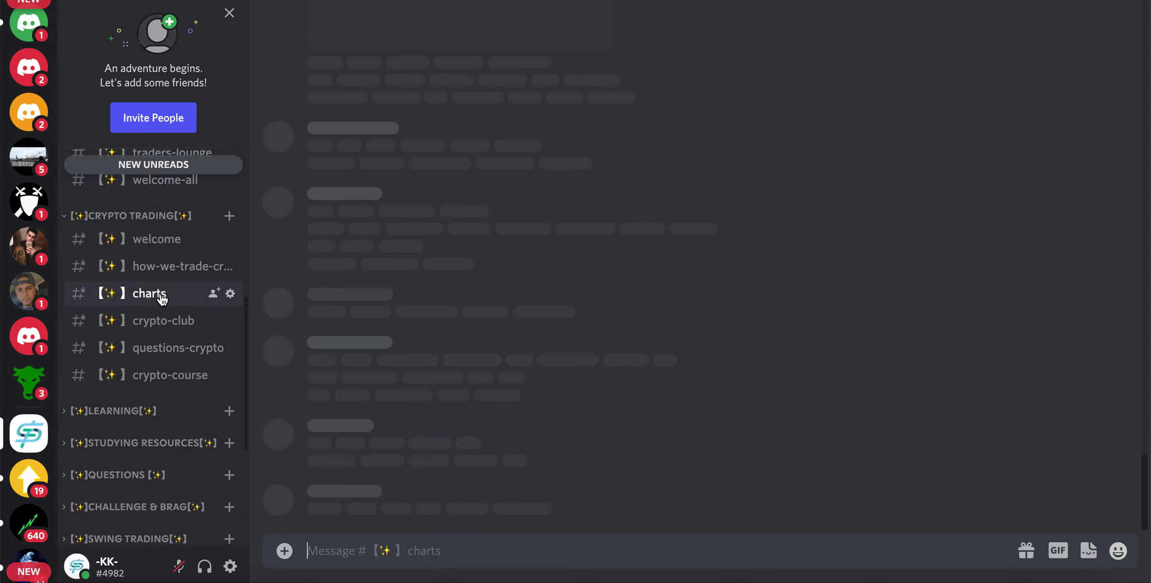
Post a message reading "BTC/USD" with the copied TradingView chart link below it
{"action": "type", "text": "BTC/USD"}
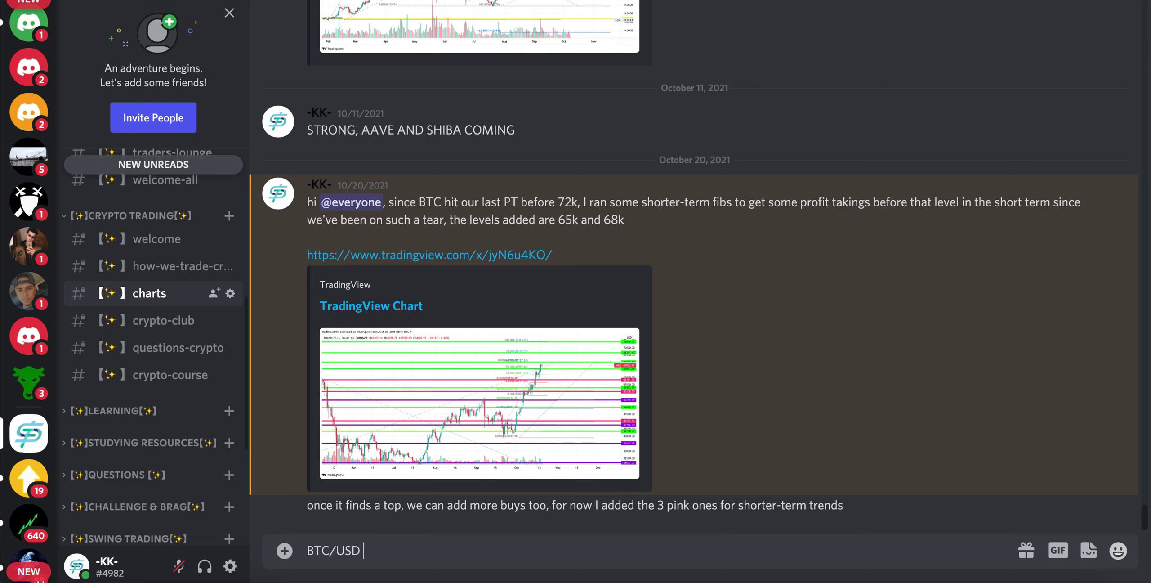
{"action": "key", "text": "shift+Return"}
{"action": "key", "text": "Return"}
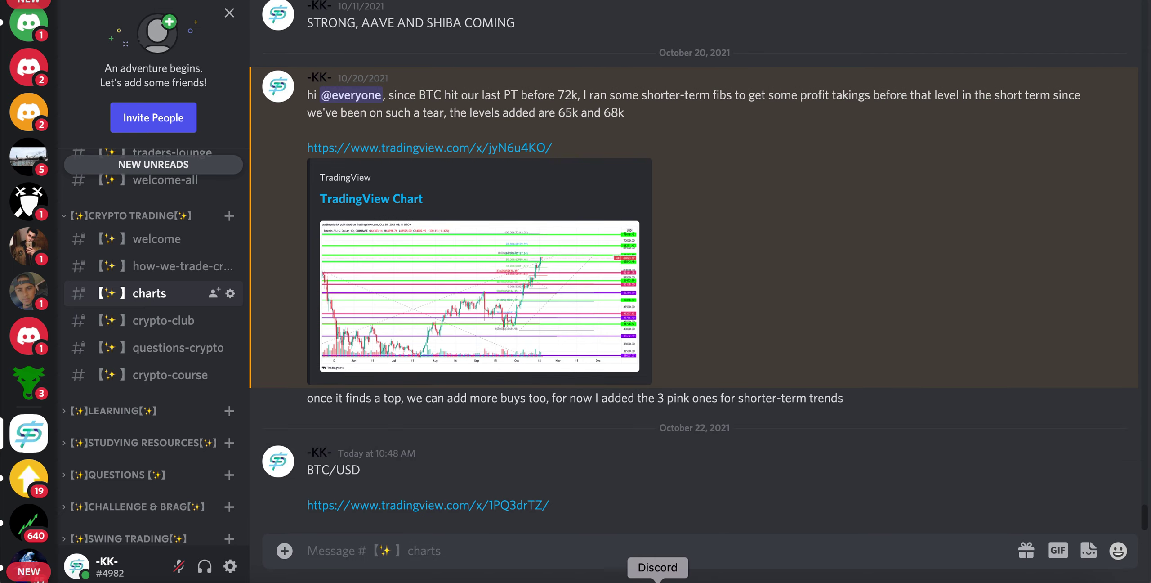
Switch back to TradingView and load the Coinbase ETHUSD chart
{"action": "left_click", "coordinate": [603, 582]}
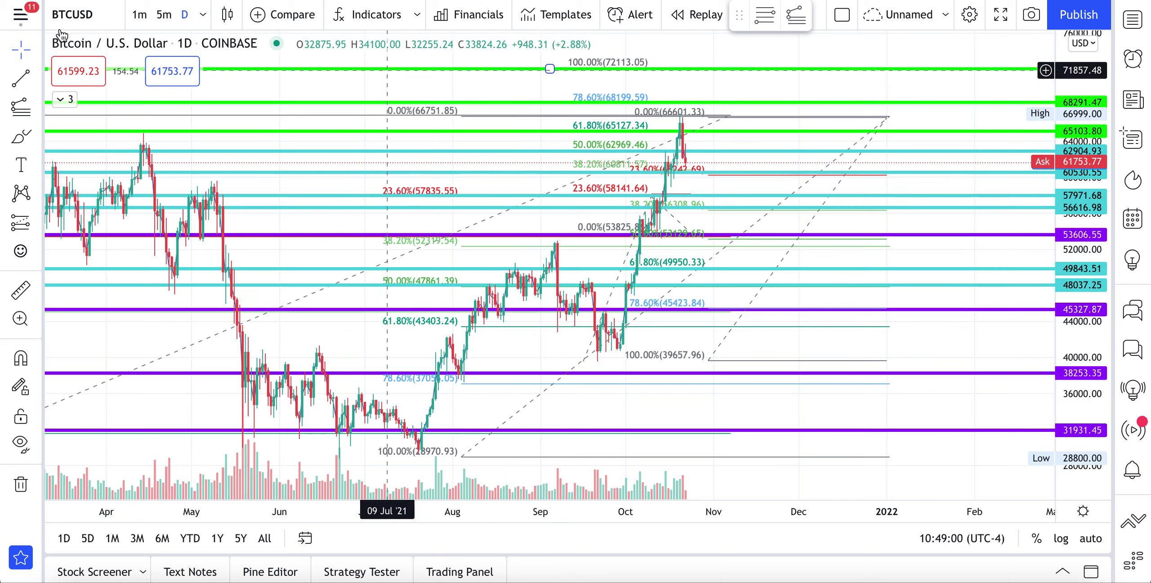
{"action": "left_click", "coordinate": [95, 18]}
{"action": "type", "text": "E"}
{"action": "key", "text": "BackSpace"}
{"action": "type", "text": "E"}
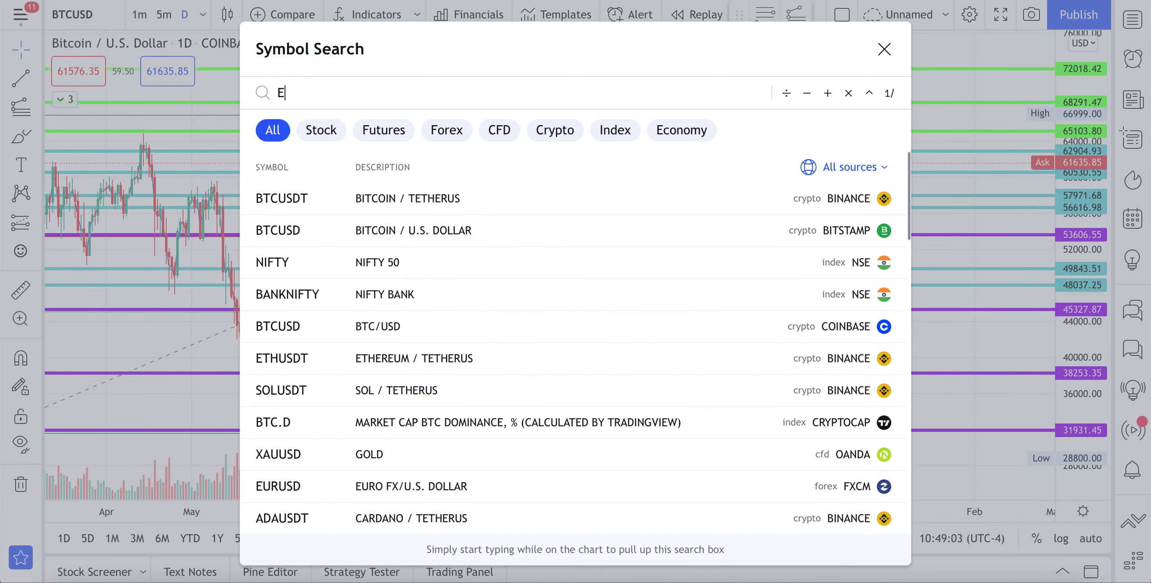
{"action": "type", "text": "TH/USD"}
{"action": "key", "text": "Return"}
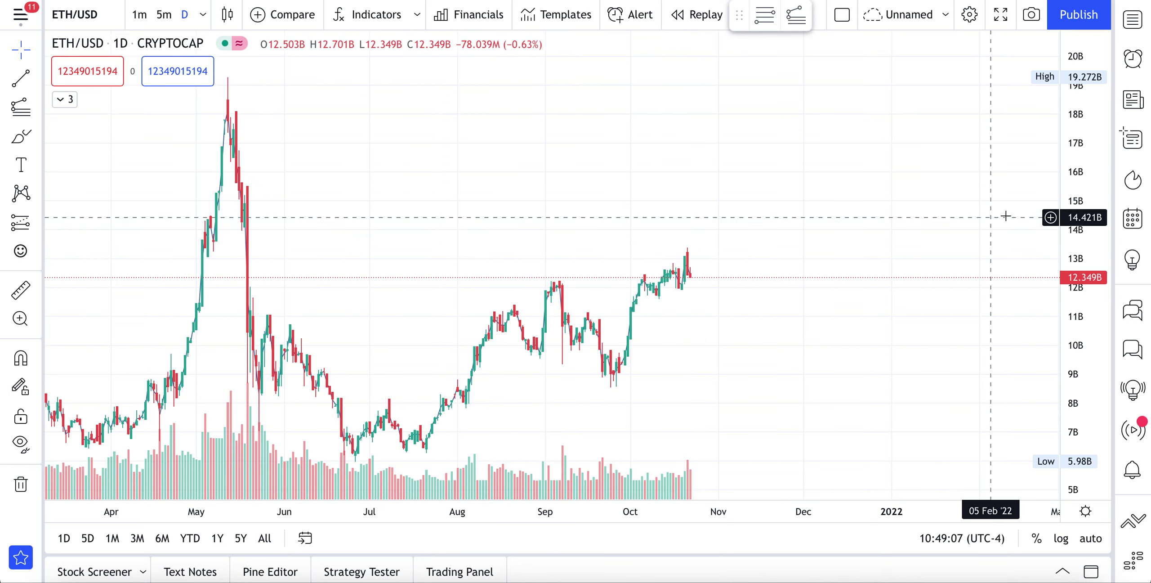
{"action": "left_click", "coordinate": [189, 44]}
{"action": "type", "text": "ETHUSD"}
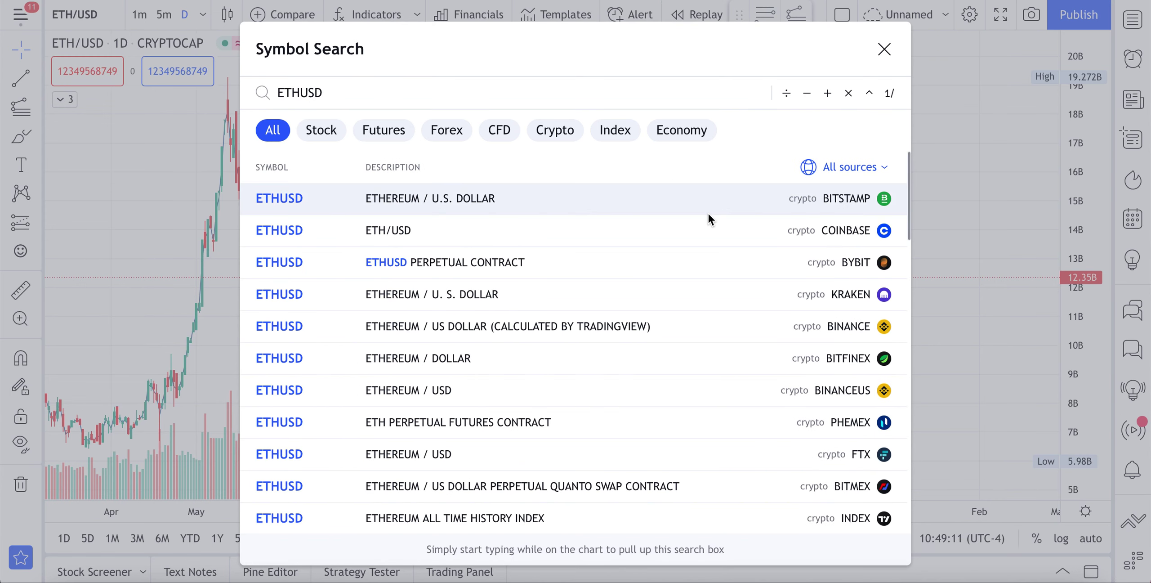
{"action": "left_click", "coordinate": [727, 230]}
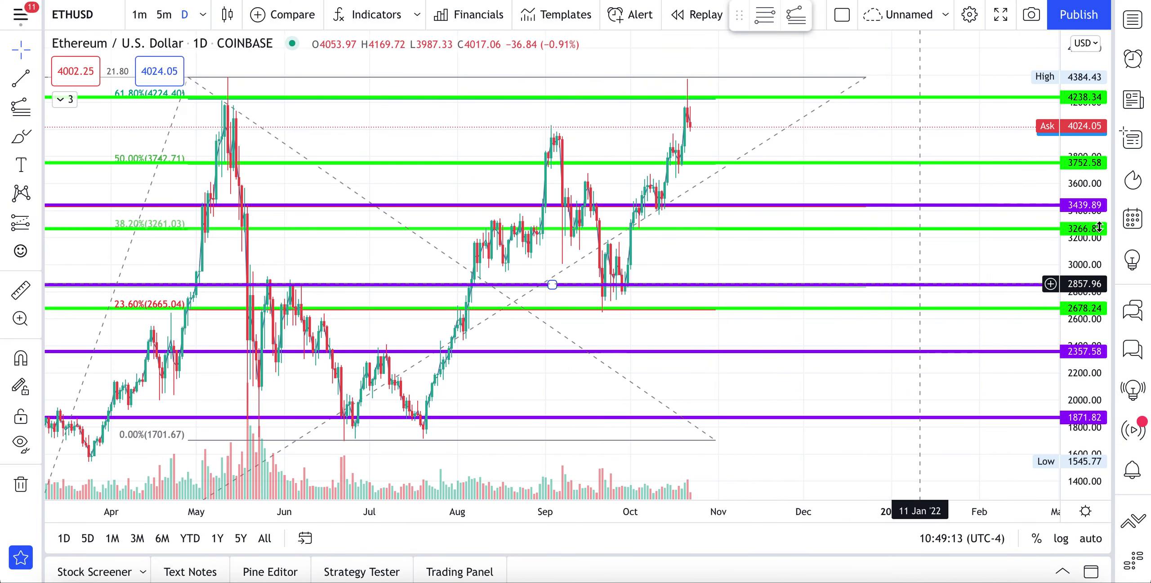
Delete the green horizontal line at 3752.58 from the Ethereum chart
{"action": "left_click_drag", "start_coordinate": [1095, 177], "coordinate": [1103, 376]}
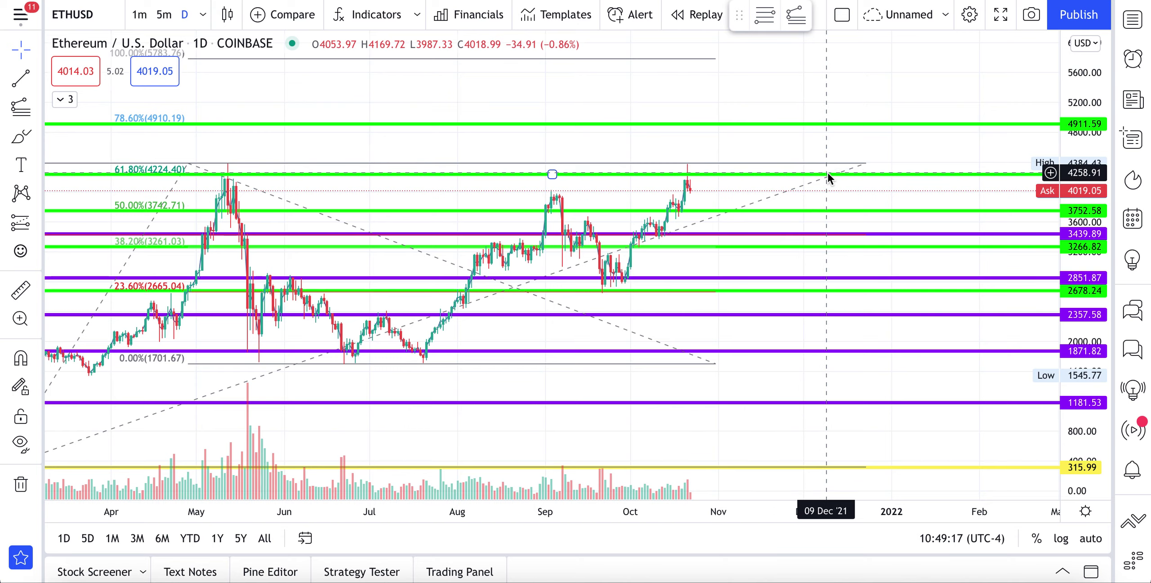
{"action": "type", "text": "https://www.tradingview.com/x/1PQ3drTZ/"}
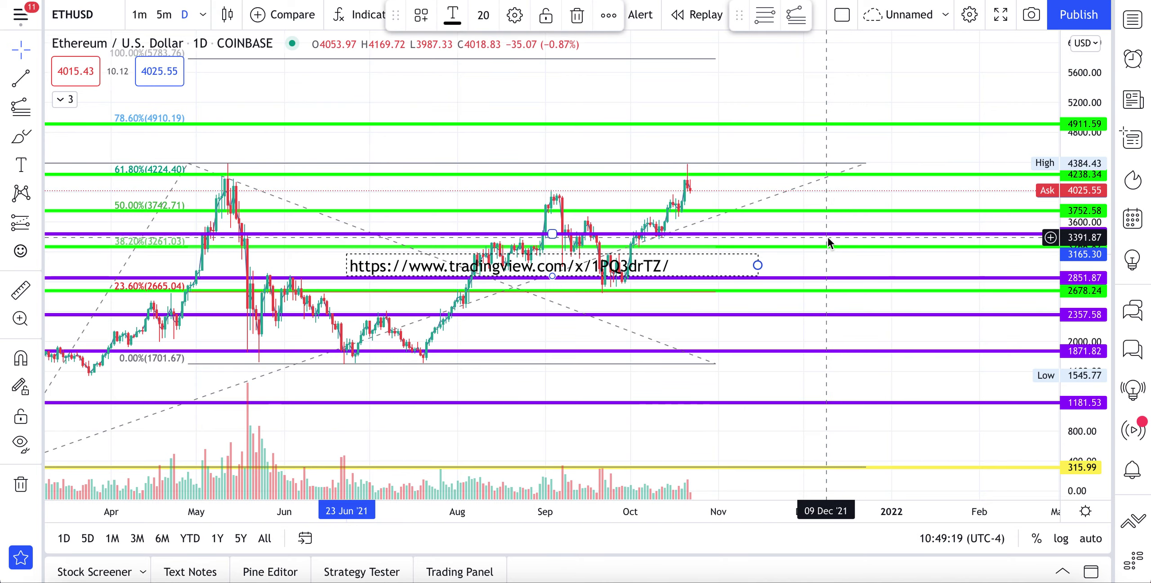
{"action": "key", "text": "super+z"}
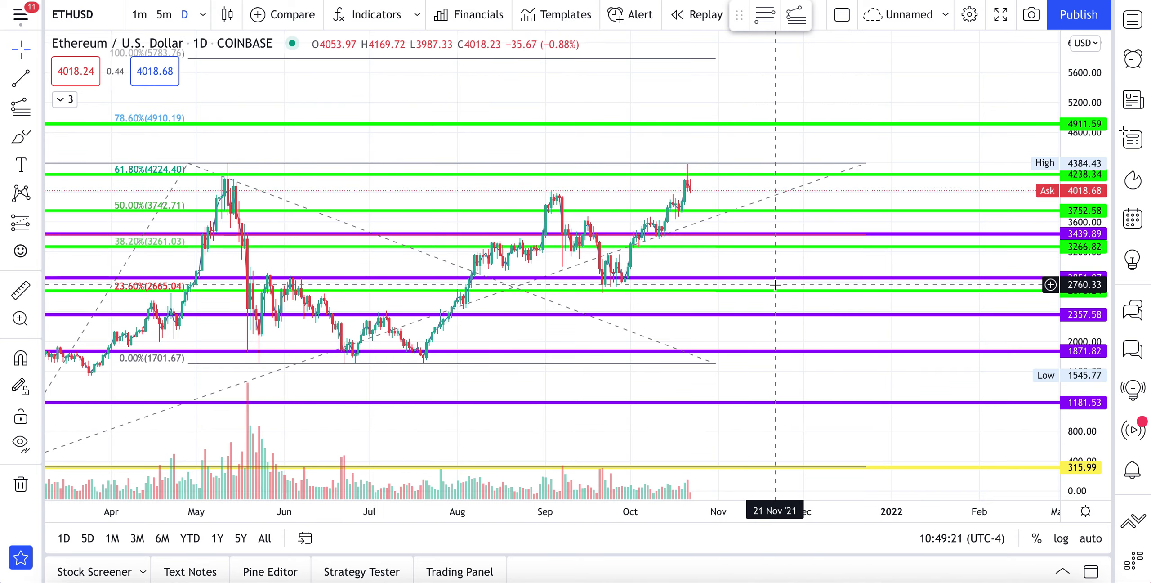
{"action": "scroll", "coordinate": [774, 285], "scroll_direction": "left", "scroll_amount": 3}
{"action": "scroll", "coordinate": [774, 284], "scroll_direction": "left", "scroll_amount": 2}
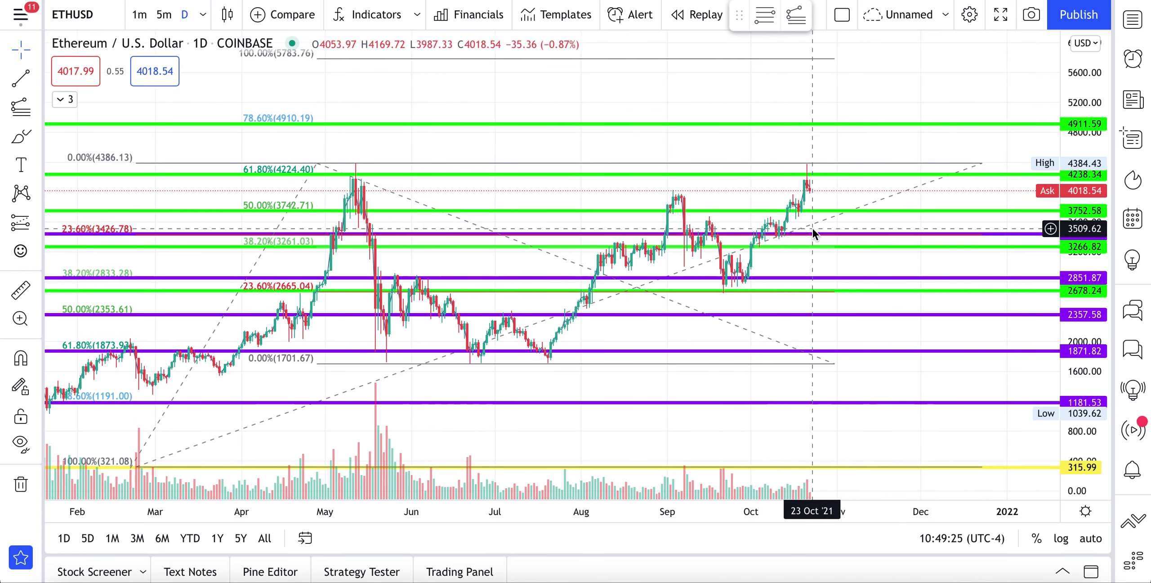
{"action": "left_click", "coordinate": [941, 213]}
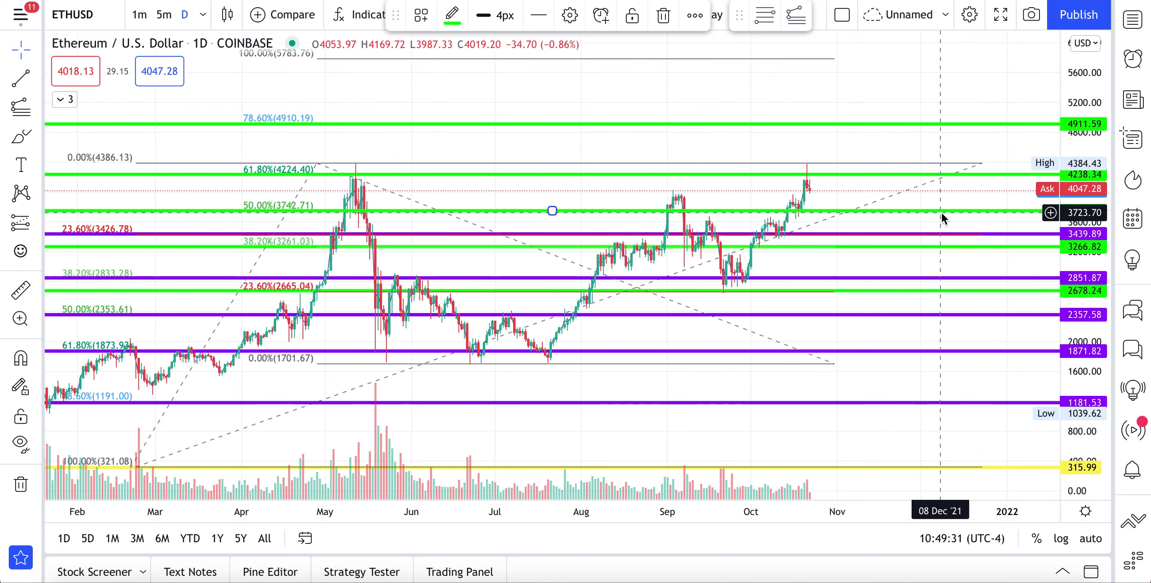
{"action": "key", "text": "Delete"}
Delete the Fib retracement running between 321.08 and 4386.13
{"action": "left_click", "coordinate": [946, 233]}
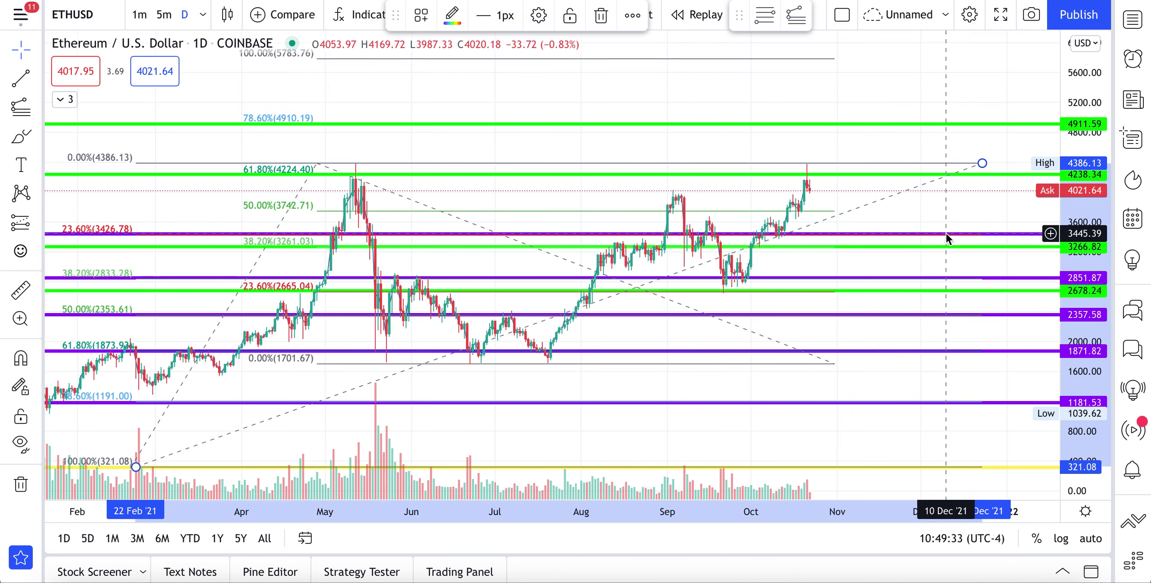
{"action": "key", "text": "Delete"}
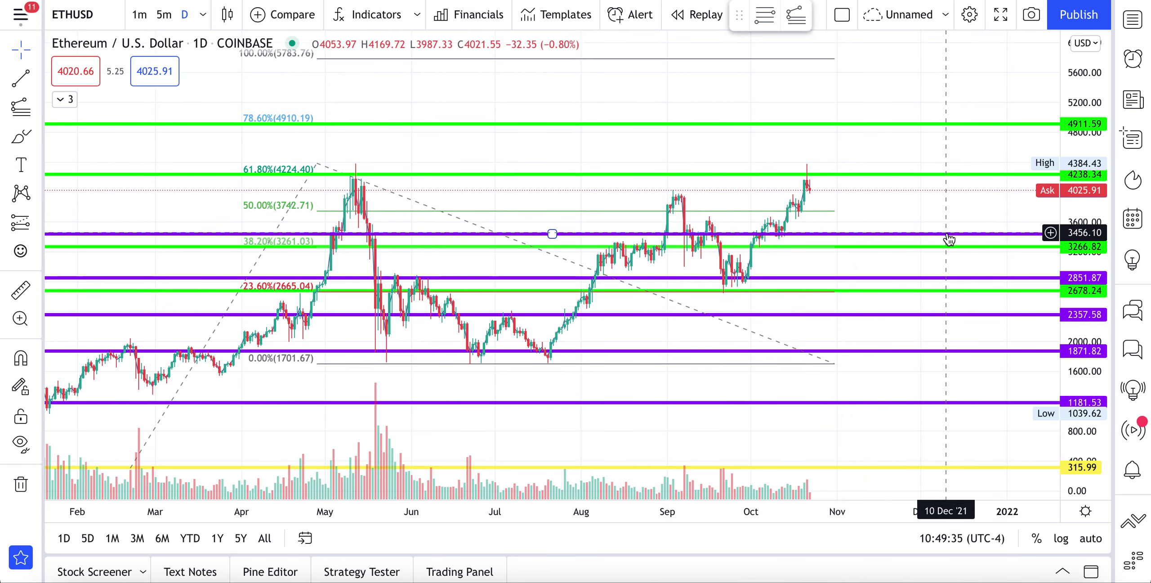
{"action": "key", "text": "ctrl+z"}
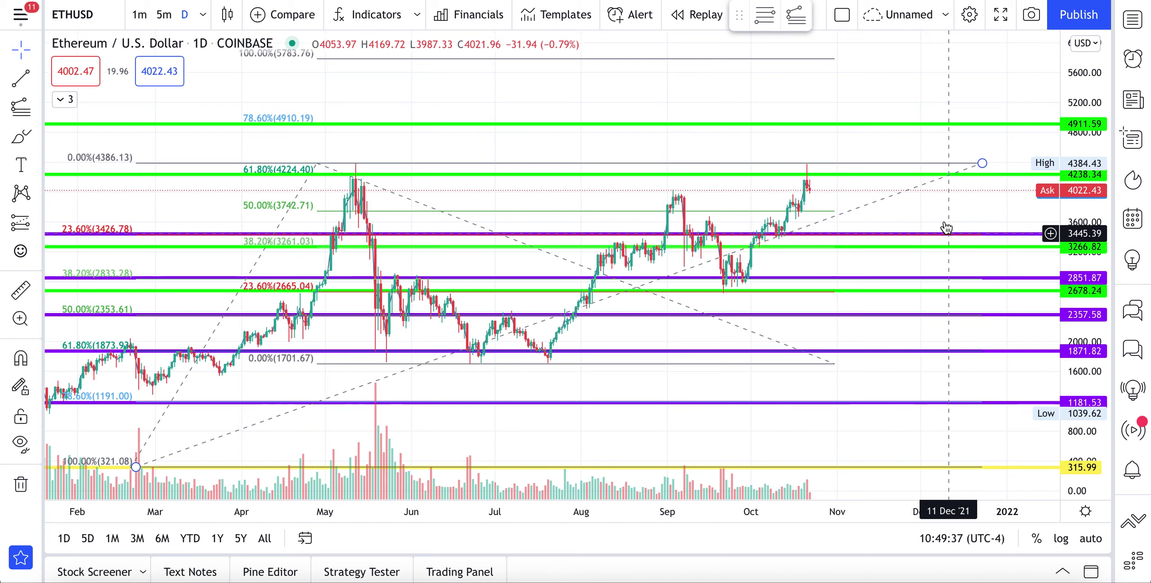
{"action": "key", "text": "Delete"}
Delete the purple and green horizontal lines at 3439.89, 3266.82, 2851.87, 2678.24, 2357.58 and 1871.82
{"action": "left_click", "coordinate": [856, 234]}
{"action": "key", "text": "Delete"}
{"action": "key", "text": "Delete"}
{"action": "left_click", "coordinate": [867, 290]}
{"action": "key", "text": "Delete"}
{"action": "left_click", "coordinate": [865, 315]}
{"action": "key", "text": "Delete"}
{"action": "left_click", "coordinate": [872, 351]}
{"action": "key", "text": "Delete"}
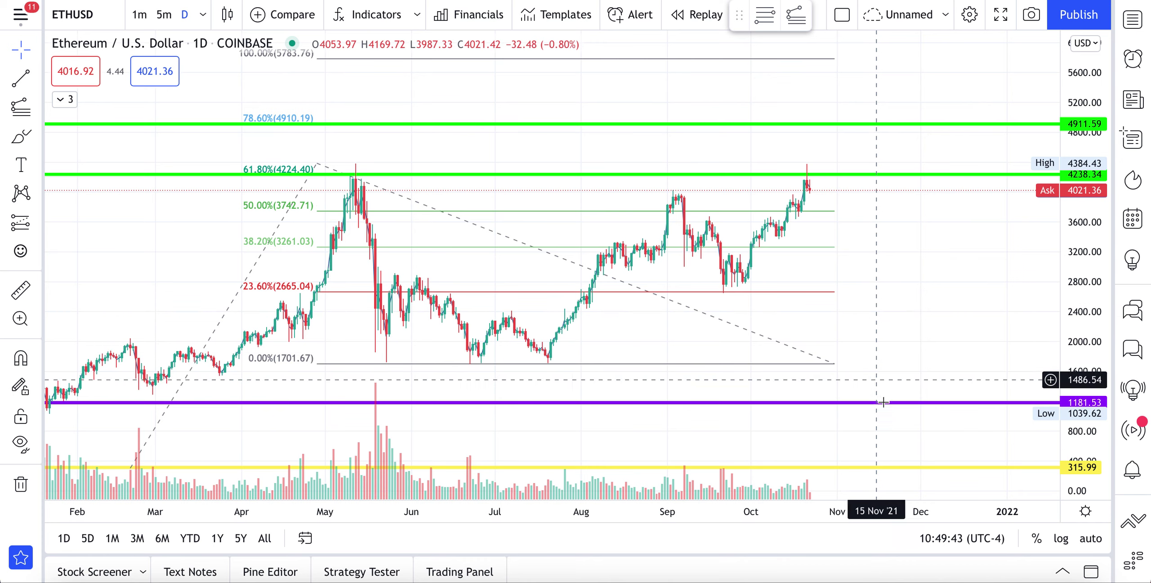
Start a new Fib Retracement on the Ethereum daily chart
{"action": "scroll", "coordinate": [547, 411], "scroll_direction": "left", "scroll_amount": 5}
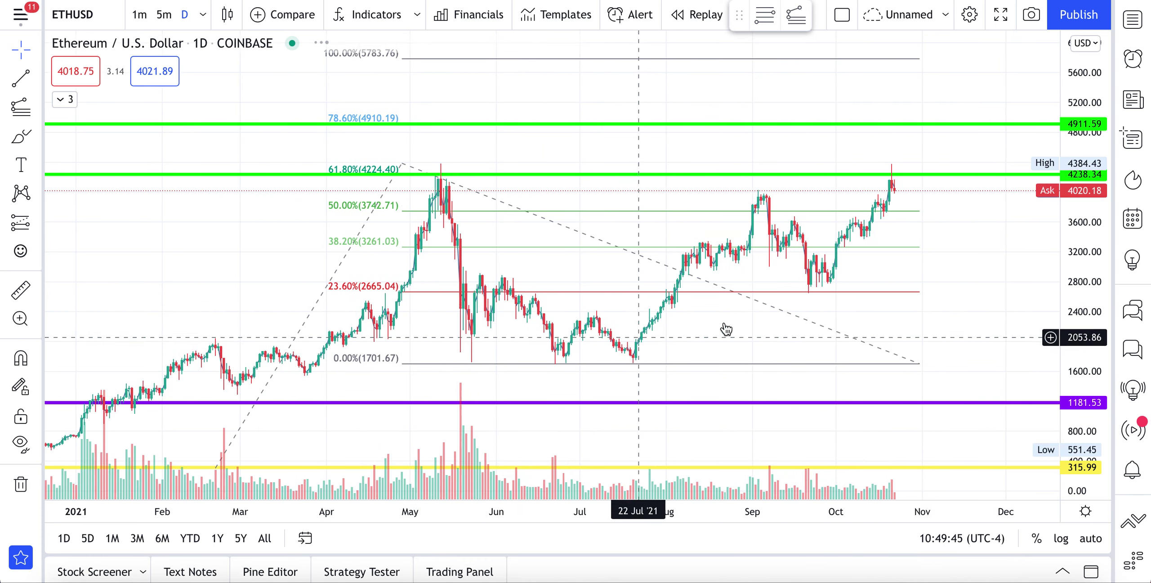
{"action": "left_click_drag", "start_coordinate": [1083, 151], "coordinate": [1083, 155]}
{"action": "left_click_drag", "start_coordinate": [1023, 253], "coordinate": [992, 239]}
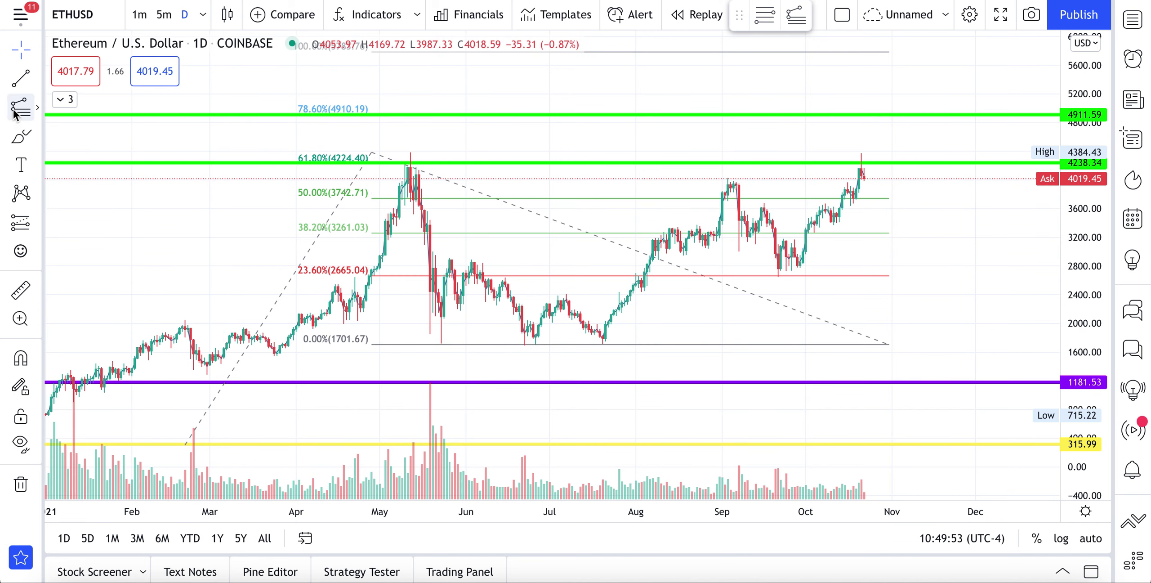
{"action": "left_click", "coordinate": [38, 111]}
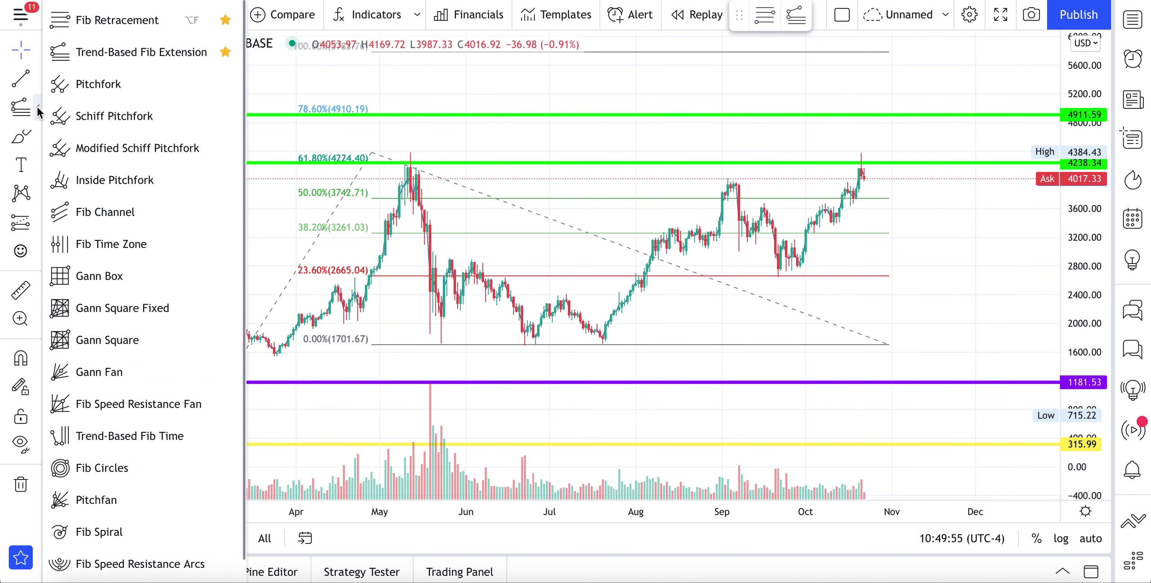
{"action": "left_click", "coordinate": [108, 20]}
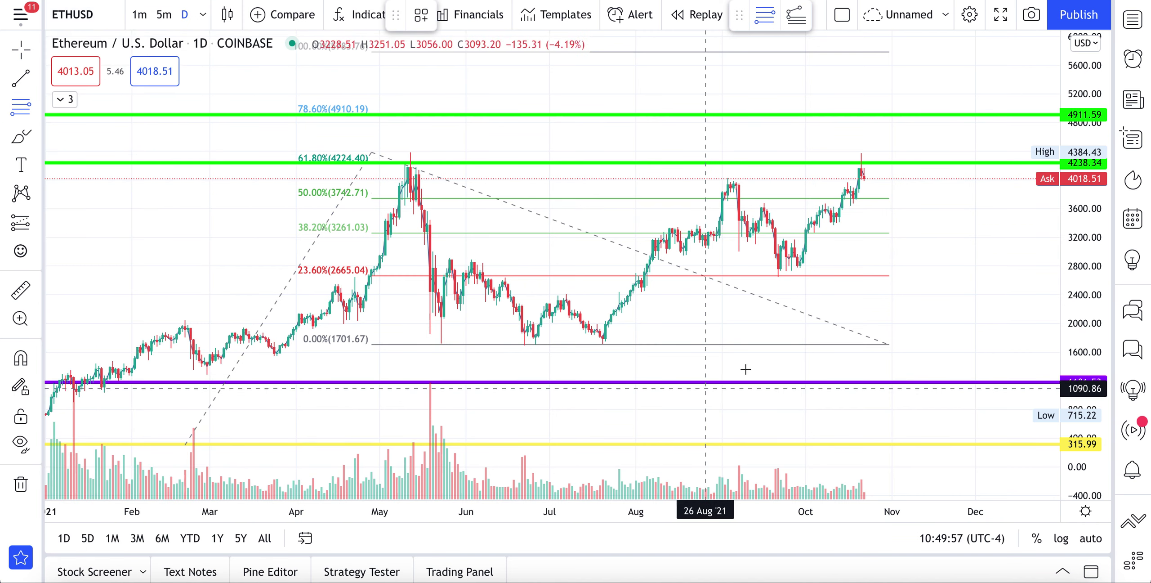
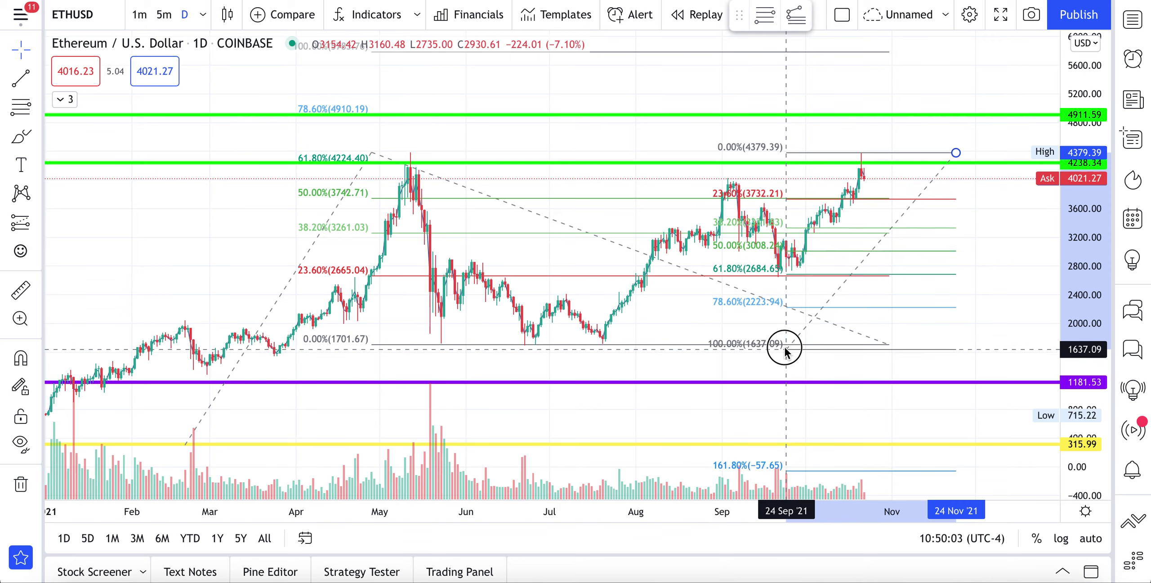
Move the thick purple horizontal line up to 3745.47 and place copies of it at 3388.75, 3065.47, 2753.34 and 2307.43
{"action": "left_click", "coordinate": [728, 383]}
{"action": "left_click_drag", "start_coordinate": [724, 387], "coordinate": [730, 204]}
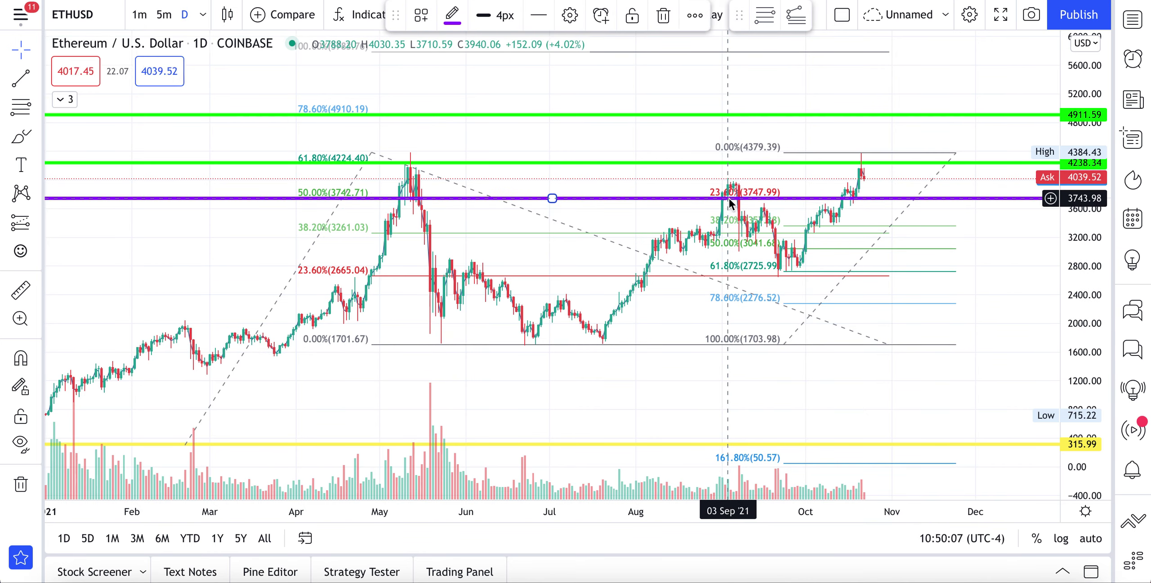
{"action": "key", "text": "super+v"}
{"action": "left_click_drag", "start_coordinate": [717, 171], "coordinate": [716, 229]}
{"action": "key", "text": "super+v"}
{"action": "left_click_drag", "start_coordinate": [695, 174], "coordinate": [694, 246]}
{"action": "left_click_drag", "start_coordinate": [662, 175], "coordinate": [671, 277]}
{"action": "key", "text": "super+v"}
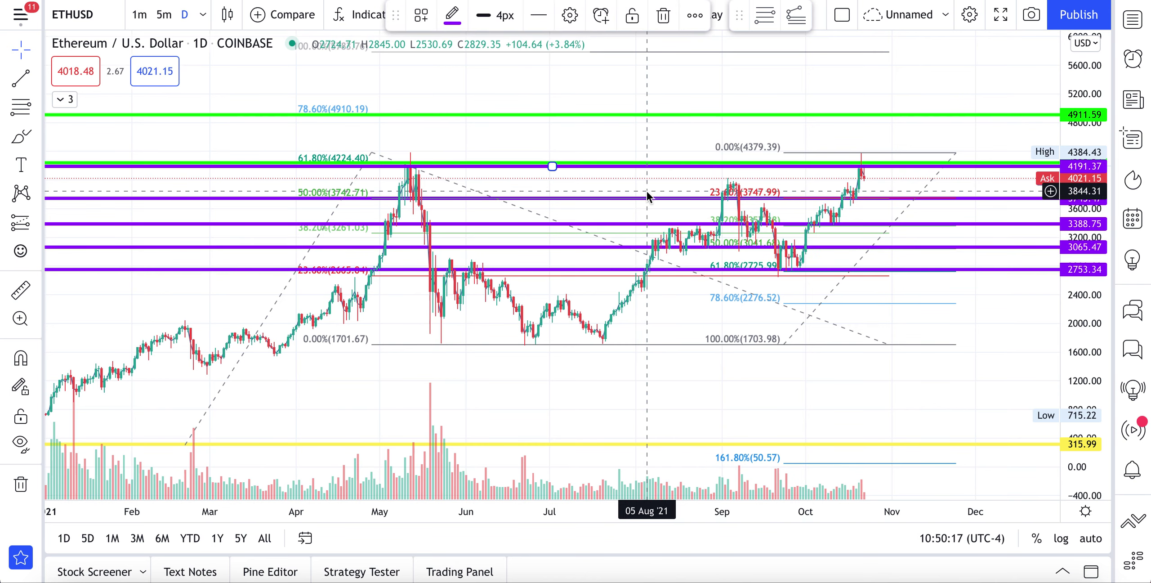
{"action": "left_click_drag", "start_coordinate": [635, 169], "coordinate": [645, 303]}
Draw a second Fib Retracement on the Ethereum chart from 2660.73 at 11 Oct '21 to 4377.79 at 11 Dec '21
{"action": "left_click_drag", "start_coordinate": [1097, 266], "coordinate": [1097, 220]}
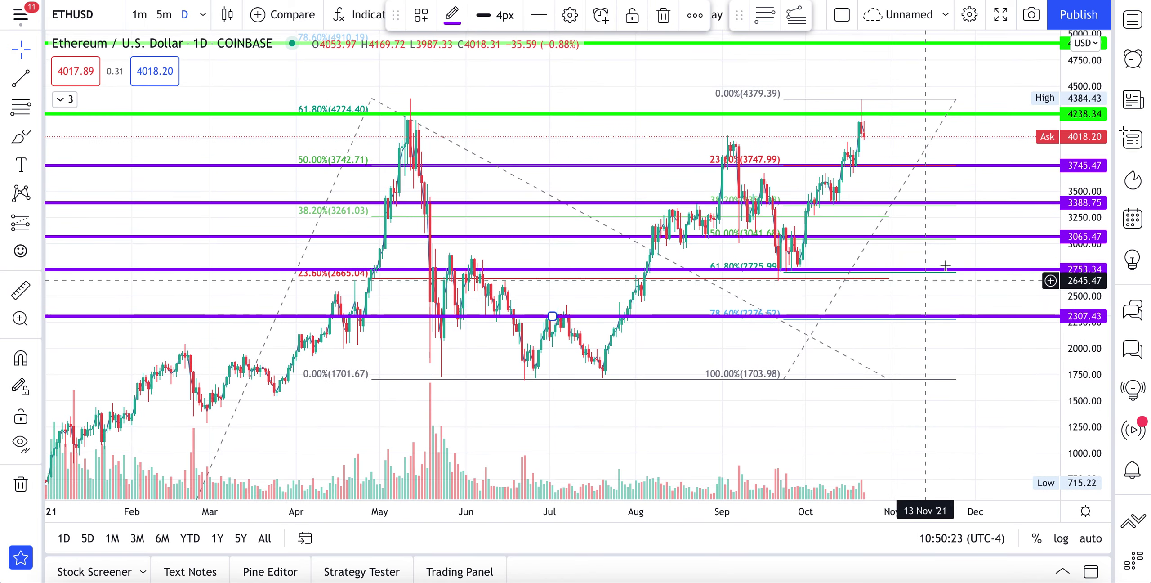
{"action": "left_click_drag", "start_coordinate": [956, 260], "coordinate": [947, 268]}
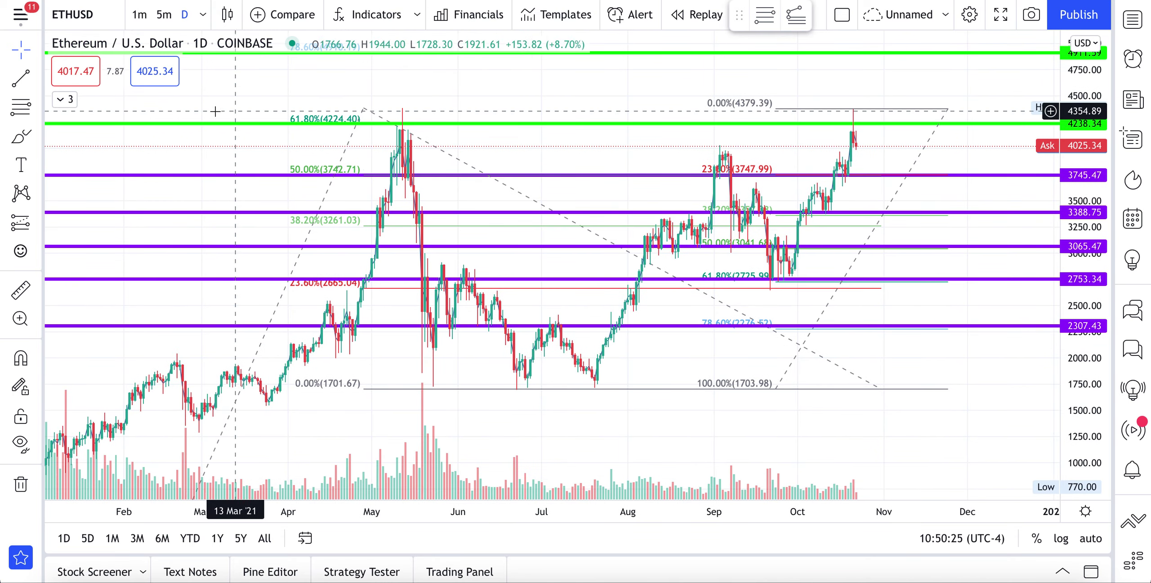
{"action": "left_click", "coordinate": [38, 108]}
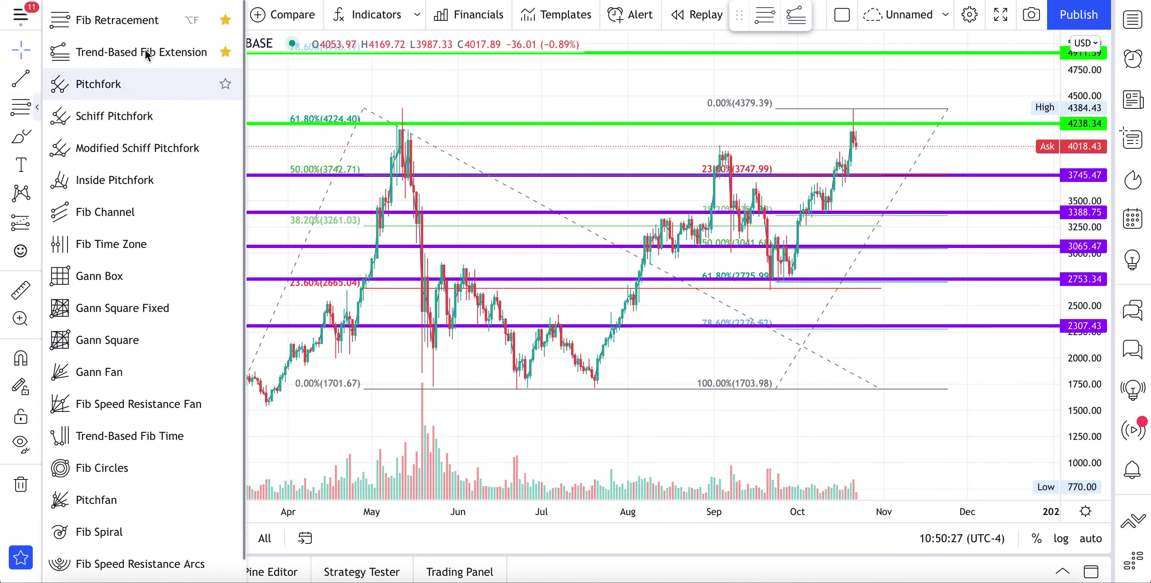
{"action": "left_click", "coordinate": [148, 22]}
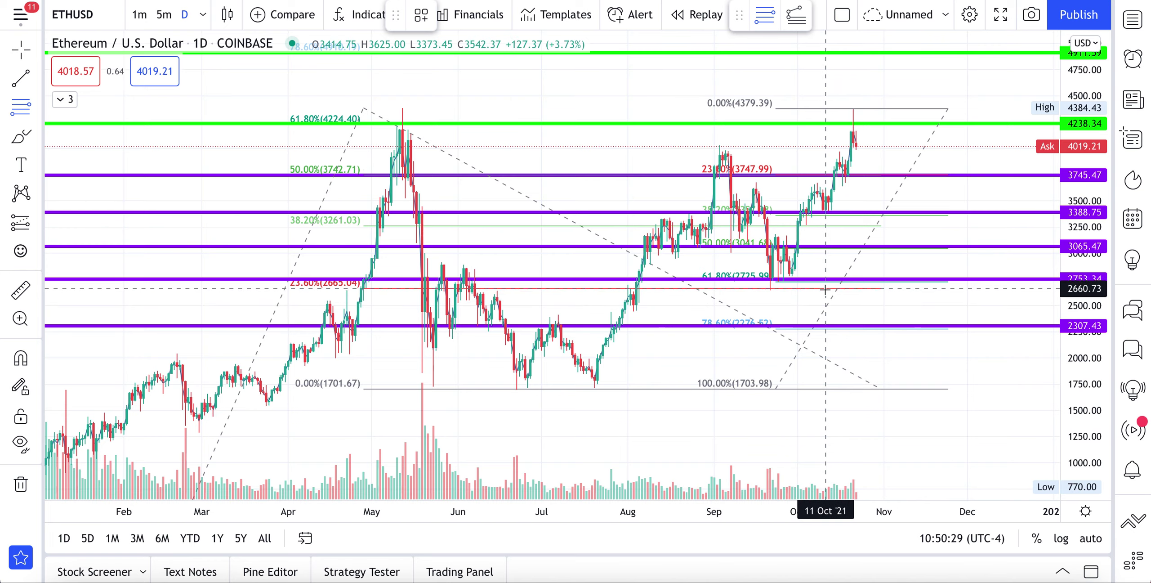
{"action": "left_click", "coordinate": [995, 110]}
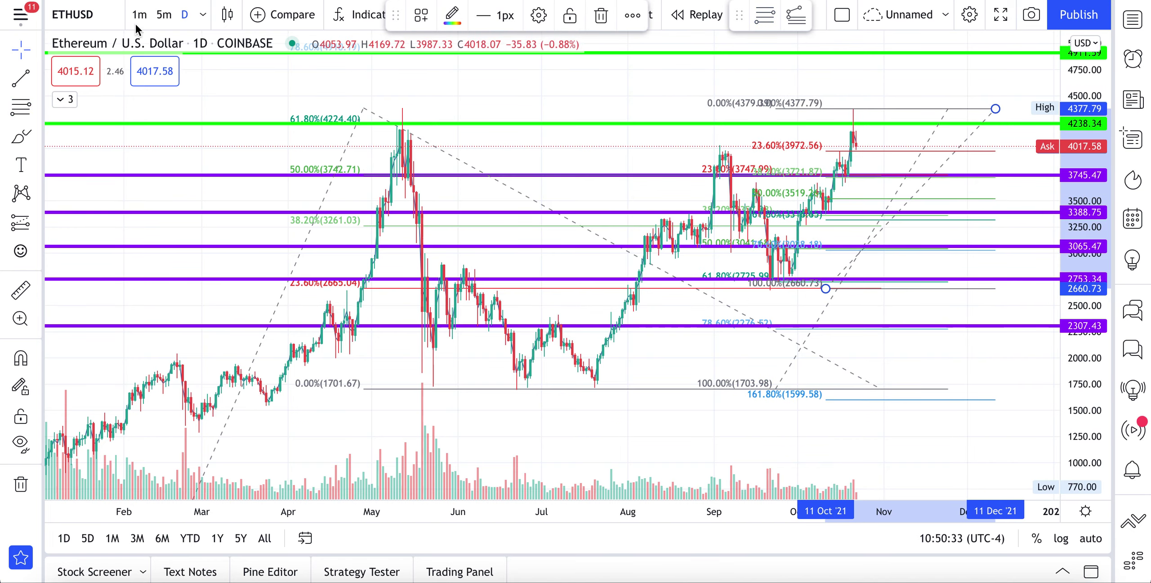
Add a horizontal line at 3966.78 on the new retracement's 23.60% level and color it teal
{"action": "key", "text": "alt+h"}
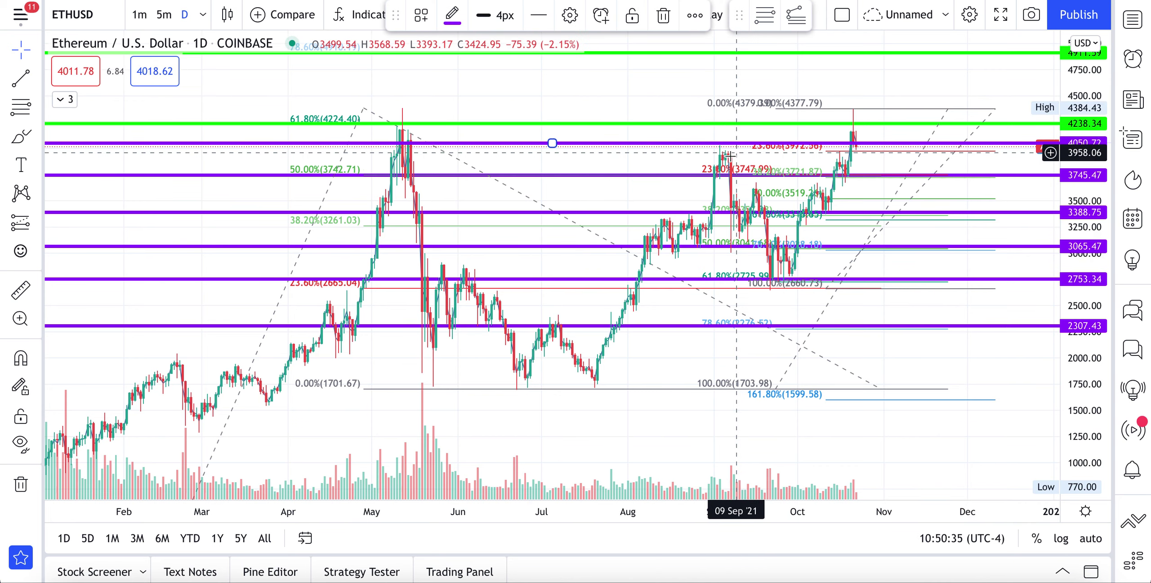
{"action": "left_click_drag", "start_coordinate": [704, 144], "coordinate": [702, 153]}
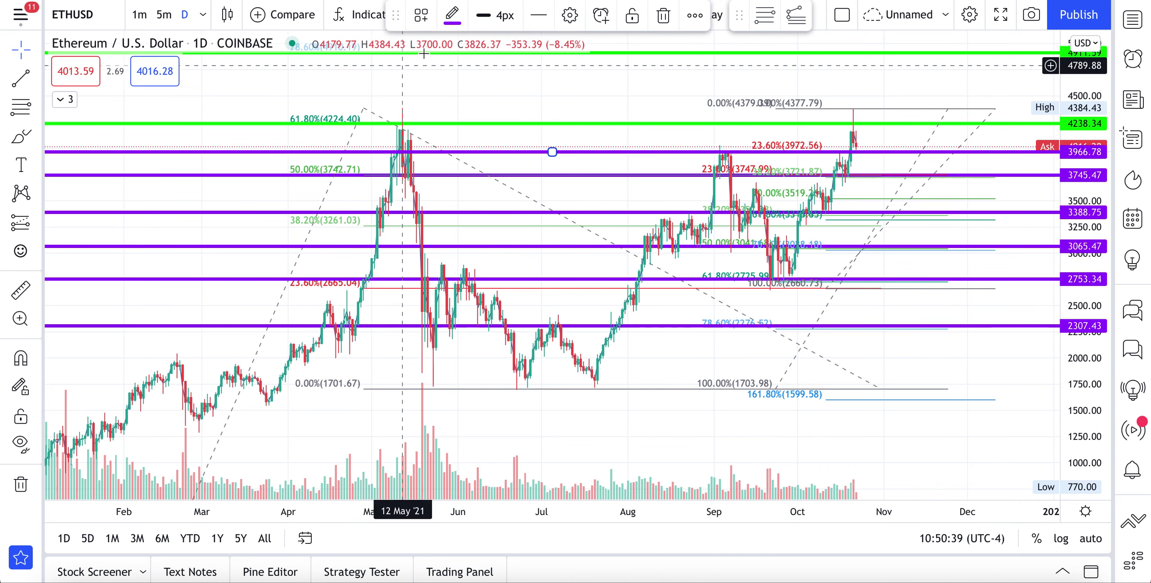
{"action": "left_click", "coordinate": [452, 15]}
{"action": "left_click", "coordinate": [544, 148]}
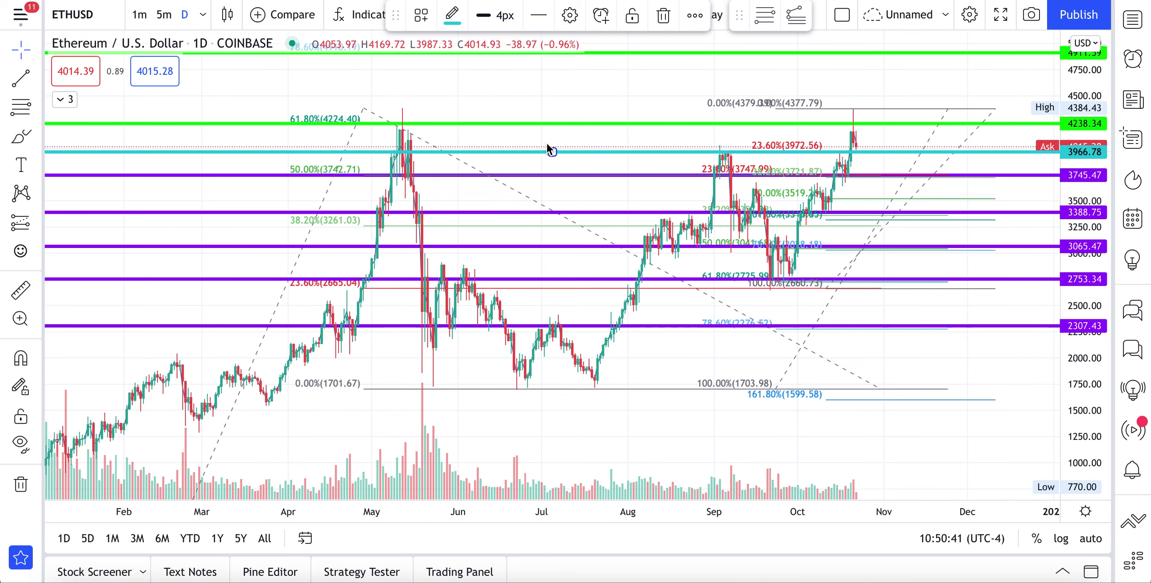
Add two more teal horizontal lines at 3531.79 and 3302.85 for the new retracement's 50% and 61.80% levels
{"action": "key", "text": "alt+h"}
{"action": "left_click_drag", "start_coordinate": [575, 120], "coordinate": [583, 197]}
{"action": "key", "text": "alt+h"}
{"action": "left_click_drag", "start_coordinate": [578, 125], "coordinate": [588, 223]}
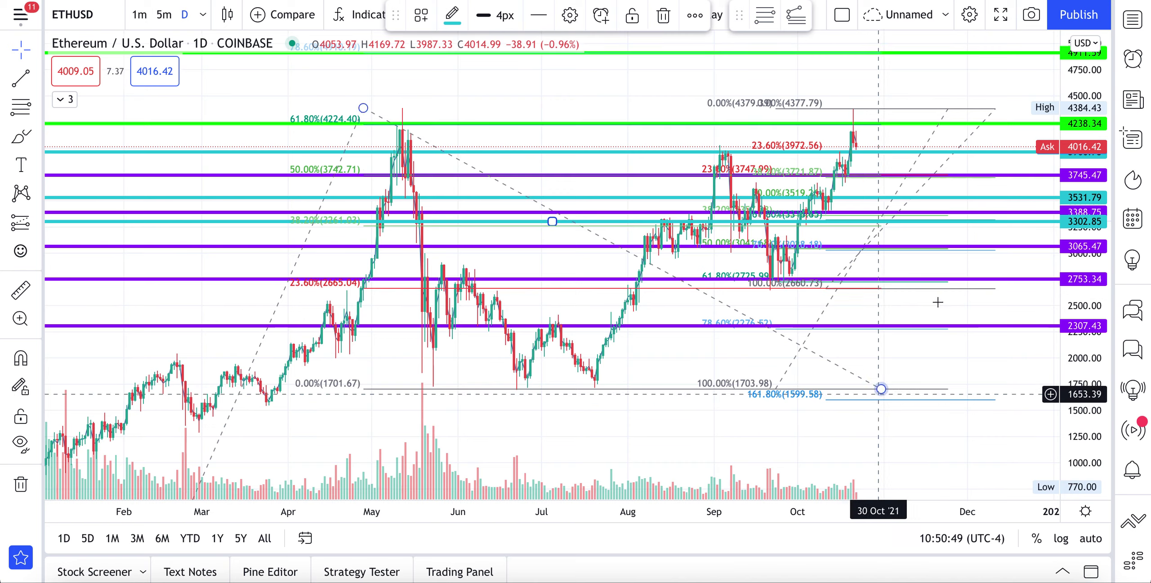
{"action": "left_click_drag", "start_coordinate": [988, 361], "coordinate": [995, 395]}
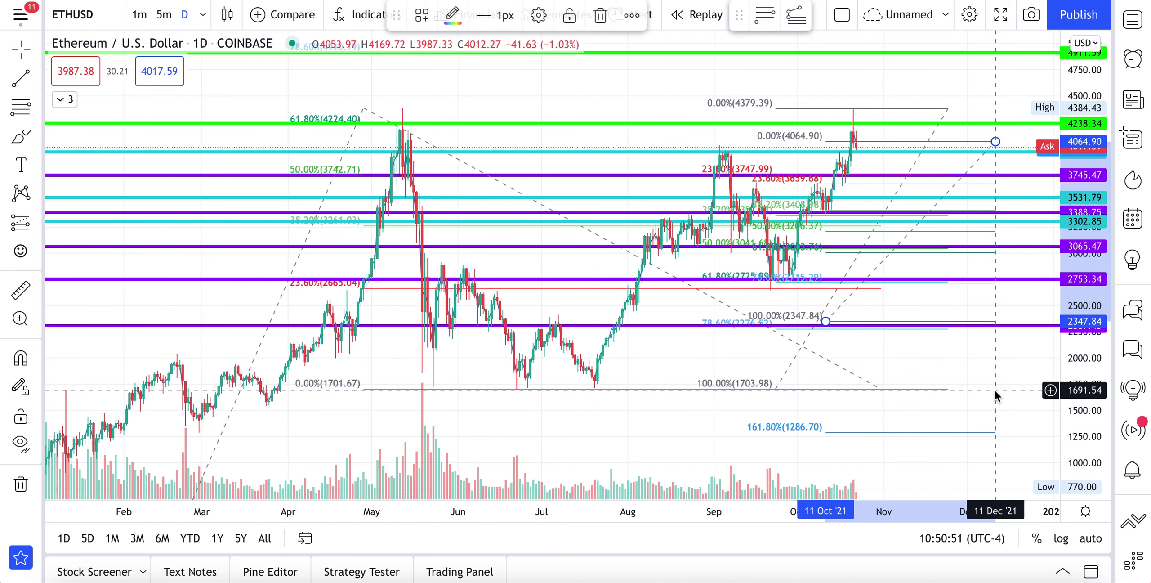
{"action": "key", "text": "ctrl+z"}
Copy a link to the image of the finished Ethereum chart
{"action": "left_click_drag", "start_coordinate": [675, 409], "coordinate": [675, 450]}
{"action": "left_click_drag", "start_coordinate": [620, 89], "coordinate": [616, 110]}
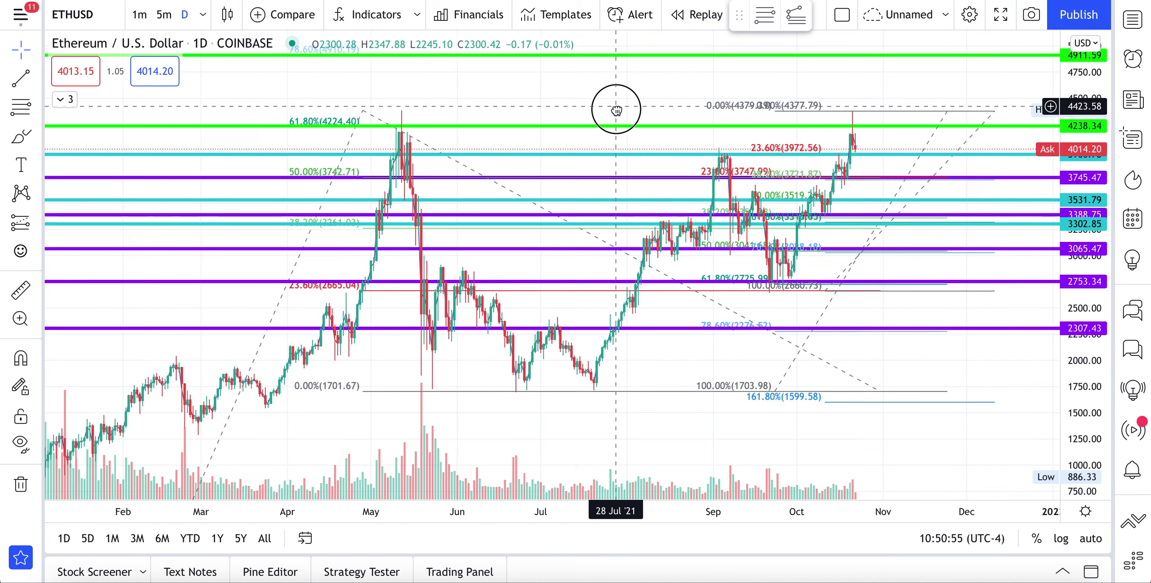
{"action": "left_click", "coordinate": [1031, 14]}
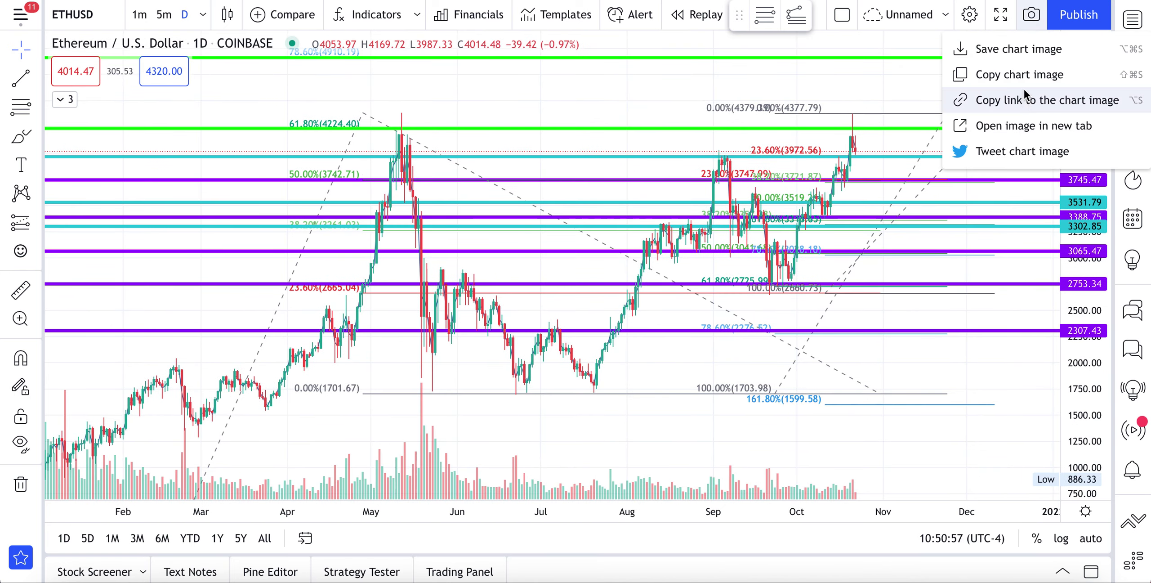
{"action": "left_click", "coordinate": [1025, 93]}
Switch to Discord and post "ETH/USD" with the copied chart link below it in the charts channel
{"action": "left_click", "coordinate": [657, 580]}
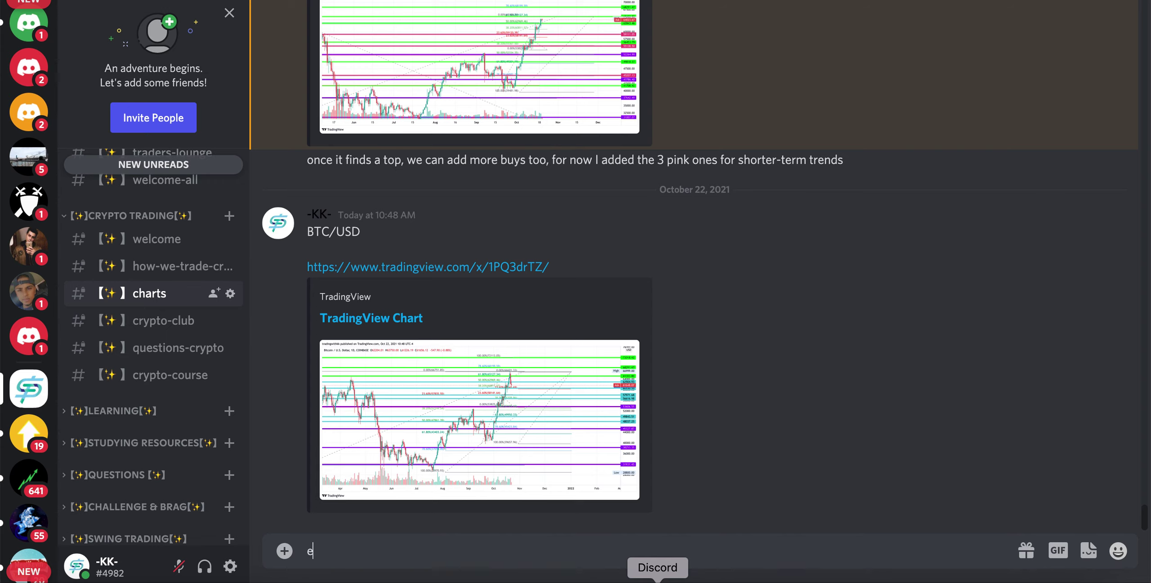
{"action": "type", "text": "ETH/USD"}
{"action": "key", "text": "shift+Return"}
{"action": "key", "text": "shift+Return"}
{"action": "key", "text": "ctrl+v"}
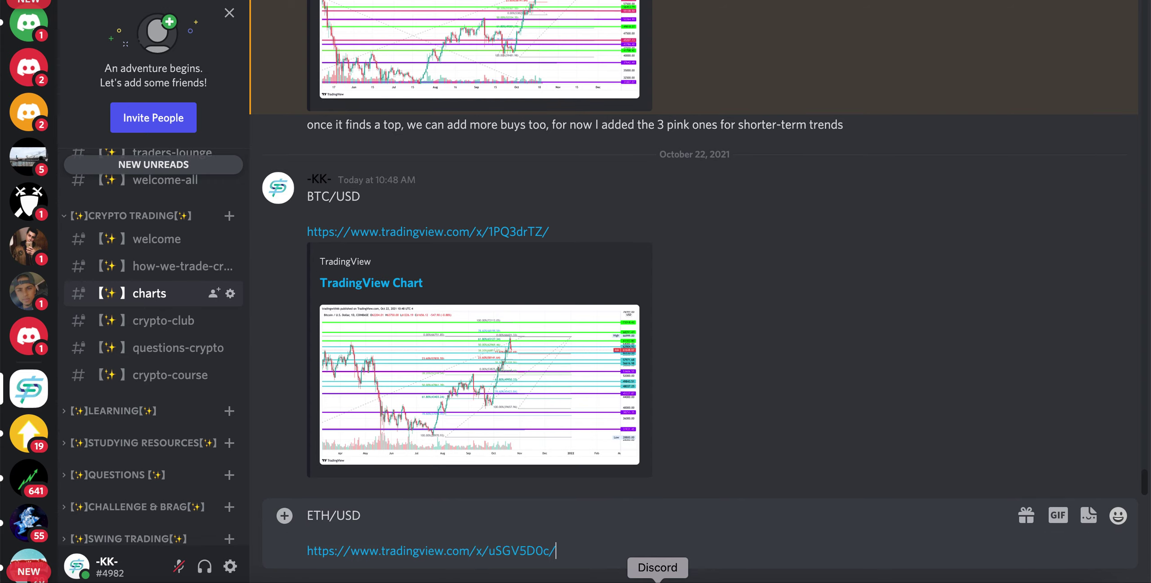
{"action": "key", "text": "Return"}
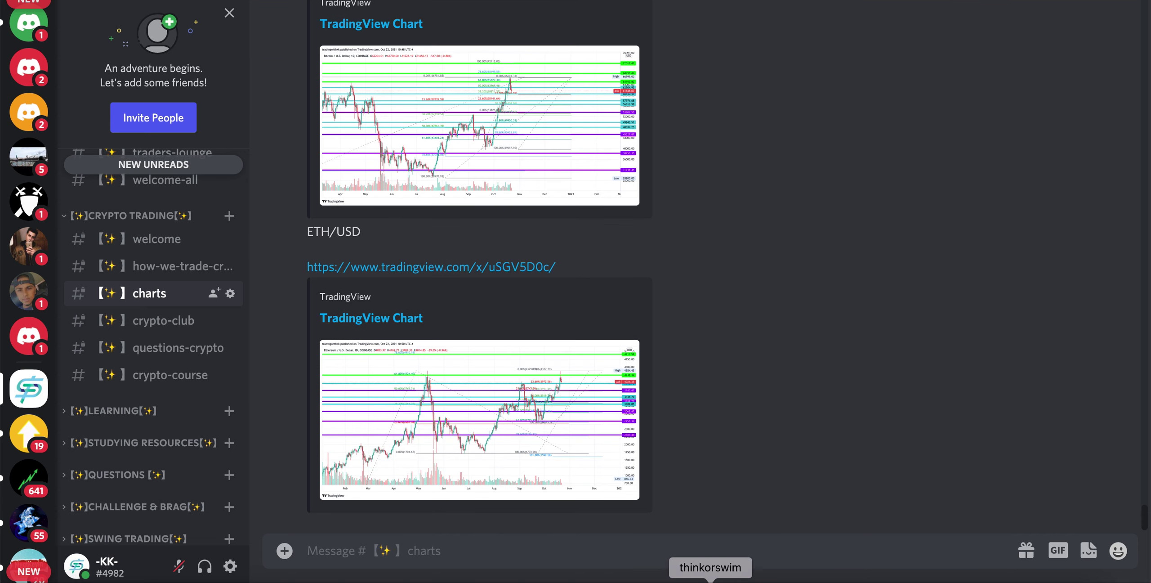
Switch back to Safari and load the BNBUSD chart from Binance
{"action": "right_click", "coordinate": [711, 580]}
{"action": "left_click", "coordinate": [718, 564]}
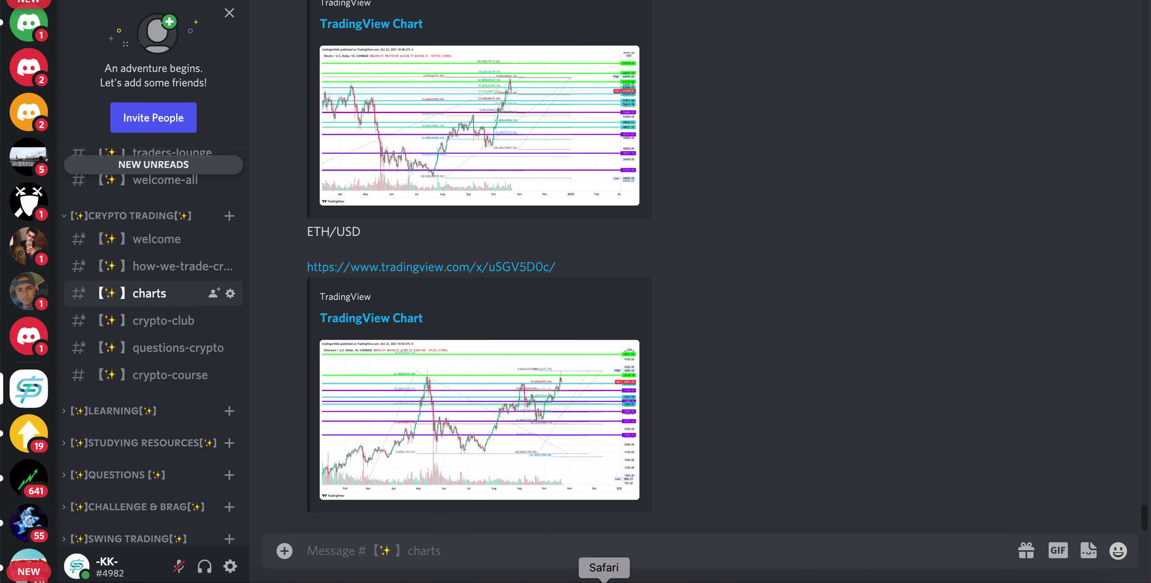
{"action": "left_click", "coordinate": [603, 580]}
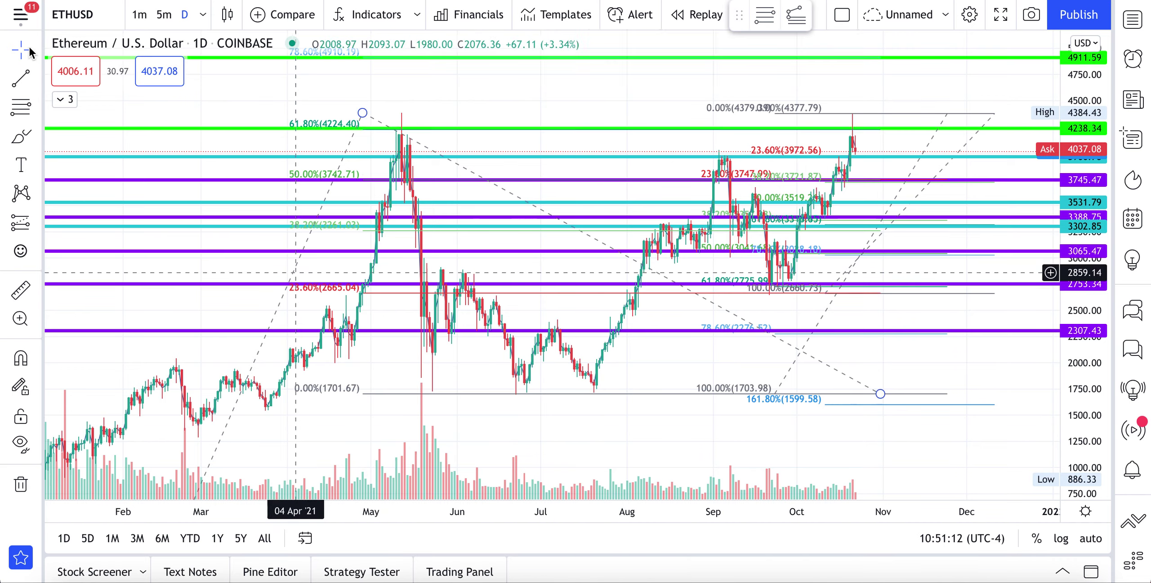
{"action": "type", "text": "BNBUSD"}
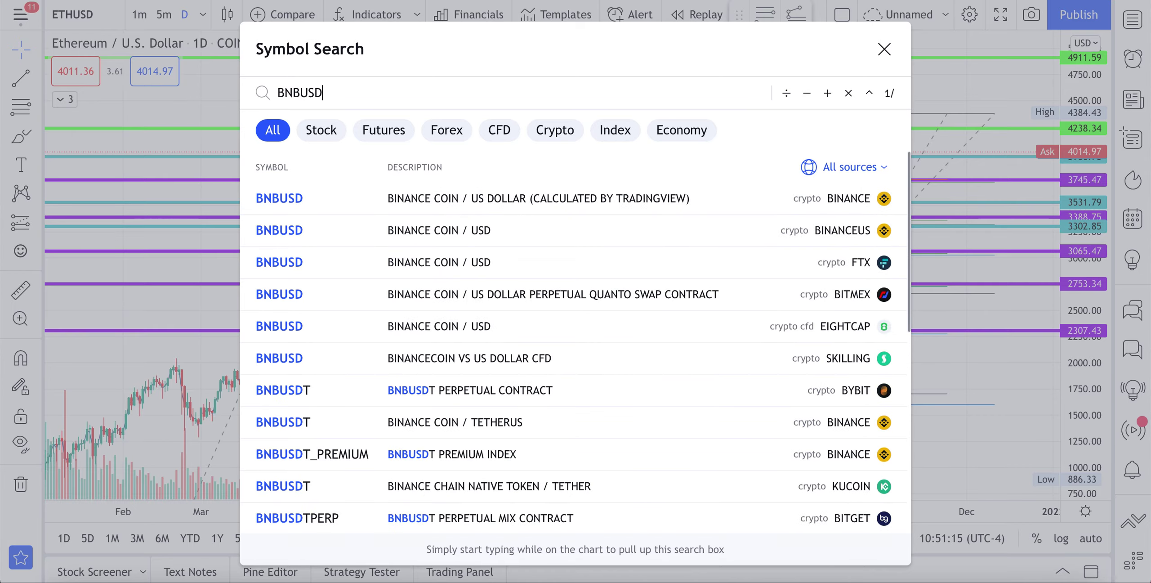
{"action": "key", "text": "Return"}
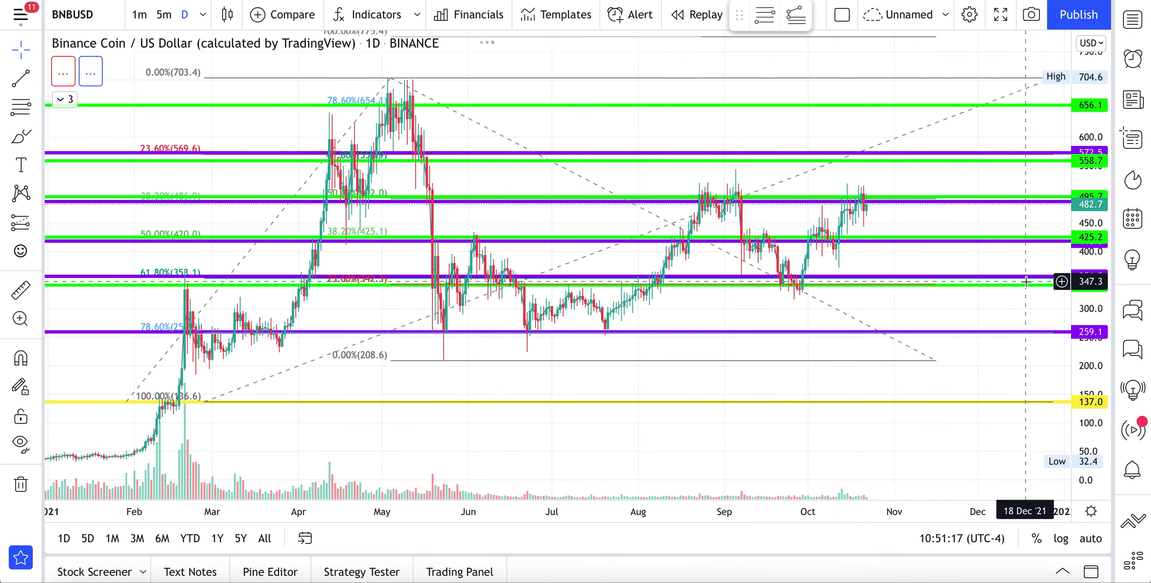
Delete the three uppermost purple horizontal lines and the green line at 425.2 from the BNBUSD chart
{"action": "left_click_drag", "start_coordinate": [1090, 221], "coordinate": [1093, 279]}
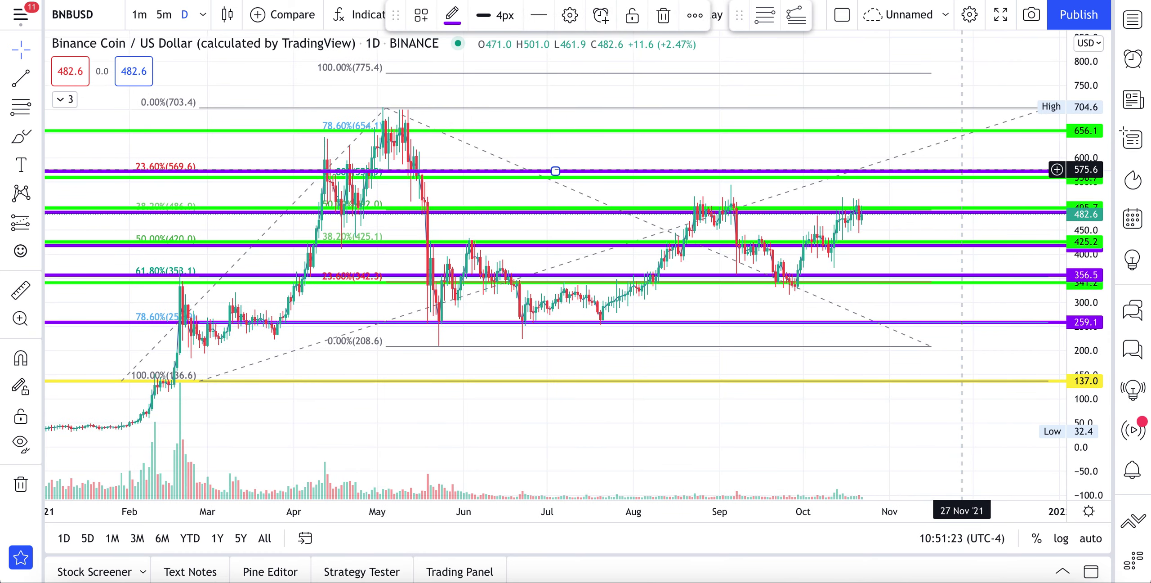
{"action": "left_click_drag", "start_coordinate": [963, 175], "coordinate": [965, 220]}
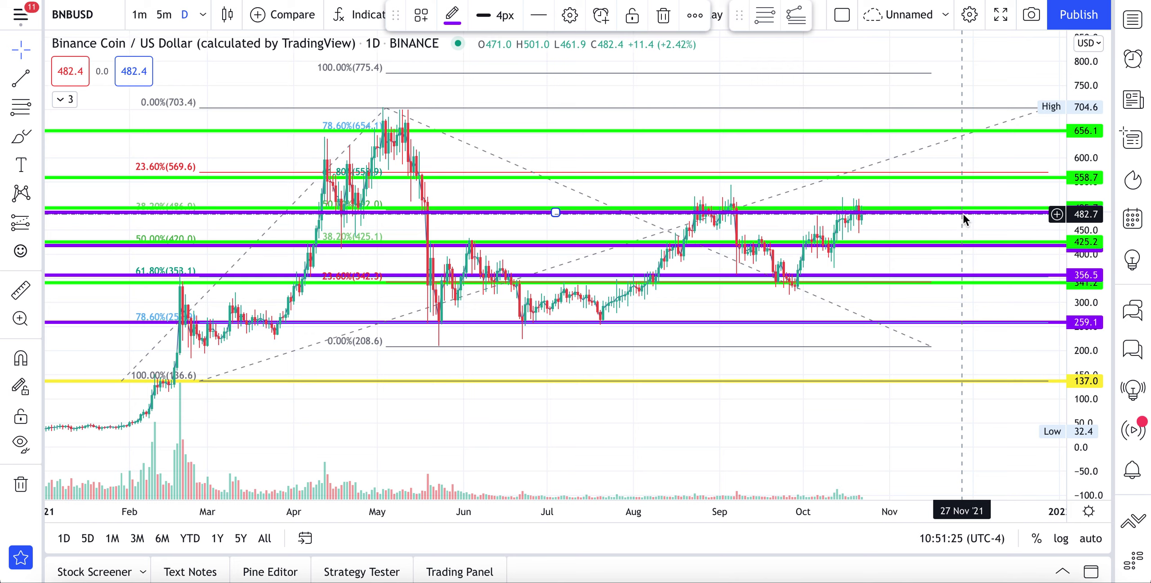
{"action": "key", "text": "Delete"}
{"action": "left_click", "coordinate": [970, 245]}
{"action": "key", "text": "Delete"}
{"action": "left_click", "coordinate": [968, 243]}
{"action": "key", "text": "Delete"}
Delete the purple lines at 356.5 and 259.1, the green line at 341.2, and the Fib retracement between 136.6 and 703.4
{"action": "left_click", "coordinate": [973, 274]}
{"action": "key", "text": "Delete"}
{"action": "left_click", "coordinate": [975, 282]}
{"action": "key", "text": "Delete"}
{"action": "left_click", "coordinate": [984, 321]}
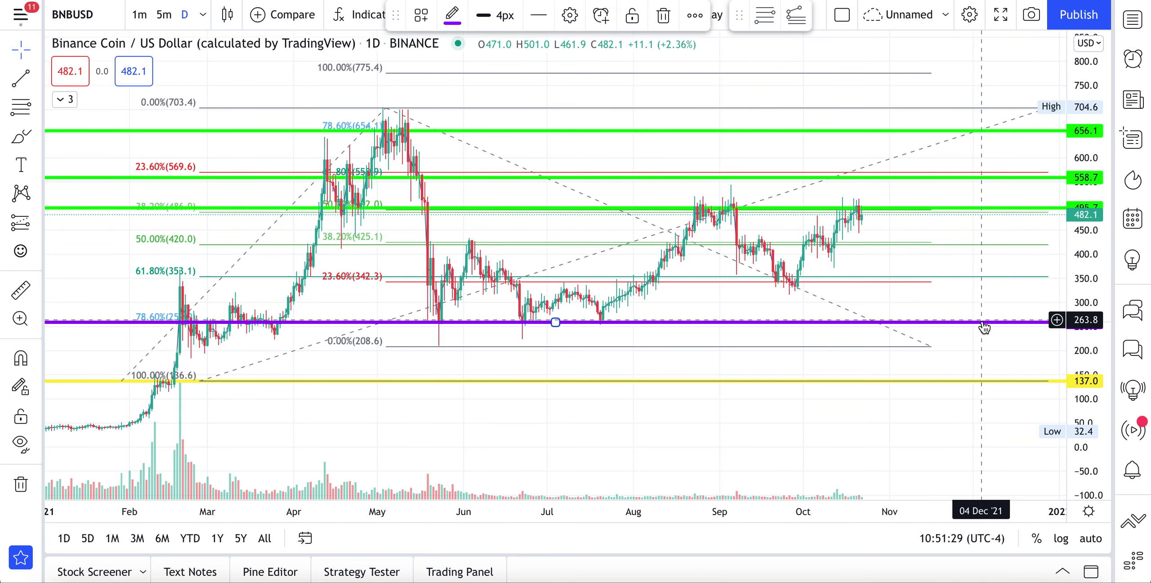
{"action": "key", "text": "Delete"}
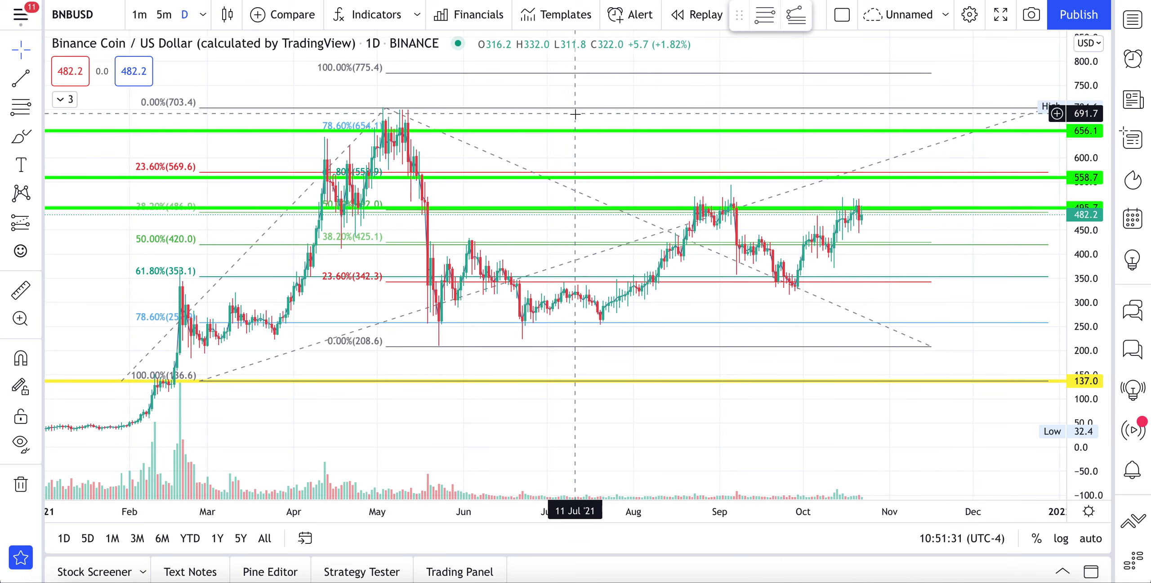
{"action": "key", "text": "Delete"}
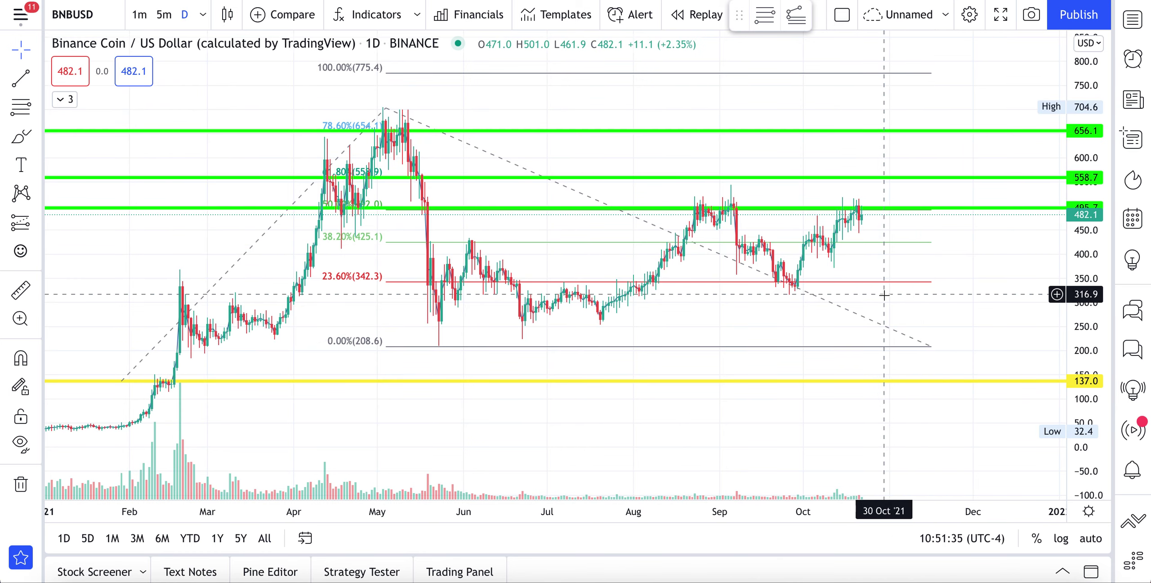
Draw a Fib Retracement on the BNBUSD chart from 136.1 at 17 Feb '21 to 703.3 at 26 May '21
{"action": "left_click", "coordinate": [39, 106]}
{"action": "left_click", "coordinate": [124, 27]}
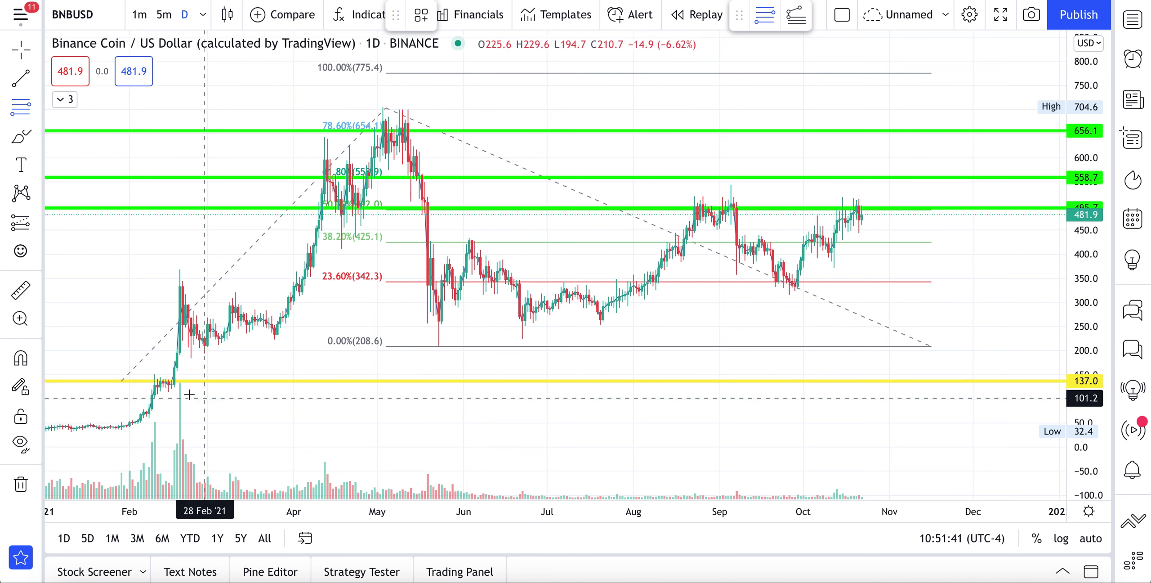
{"action": "left_click", "coordinate": [174, 381]}
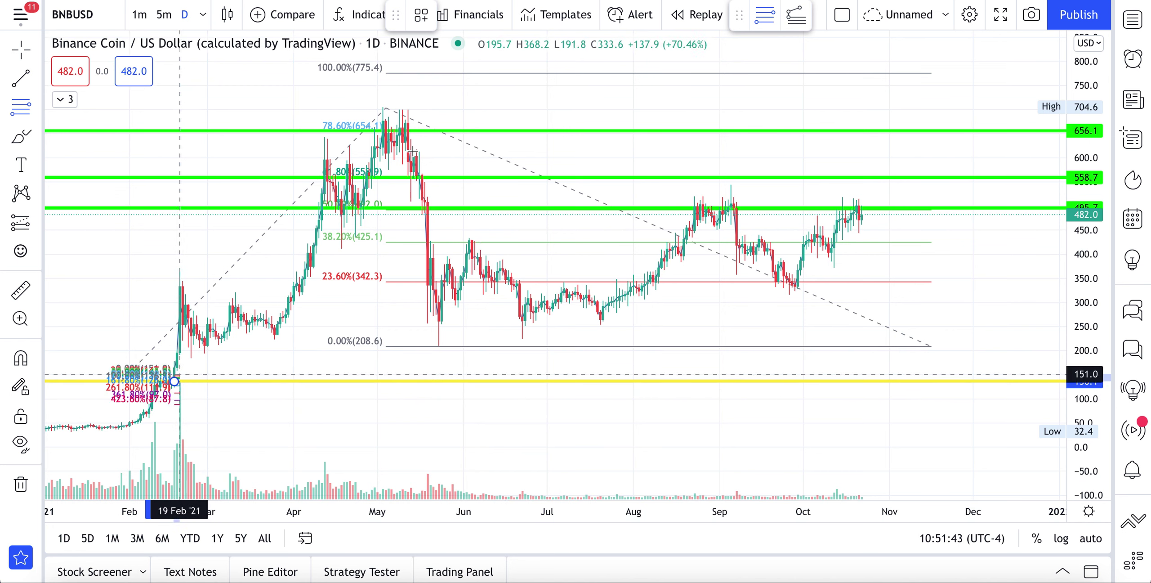
{"action": "left_click", "coordinate": [447, 108]}
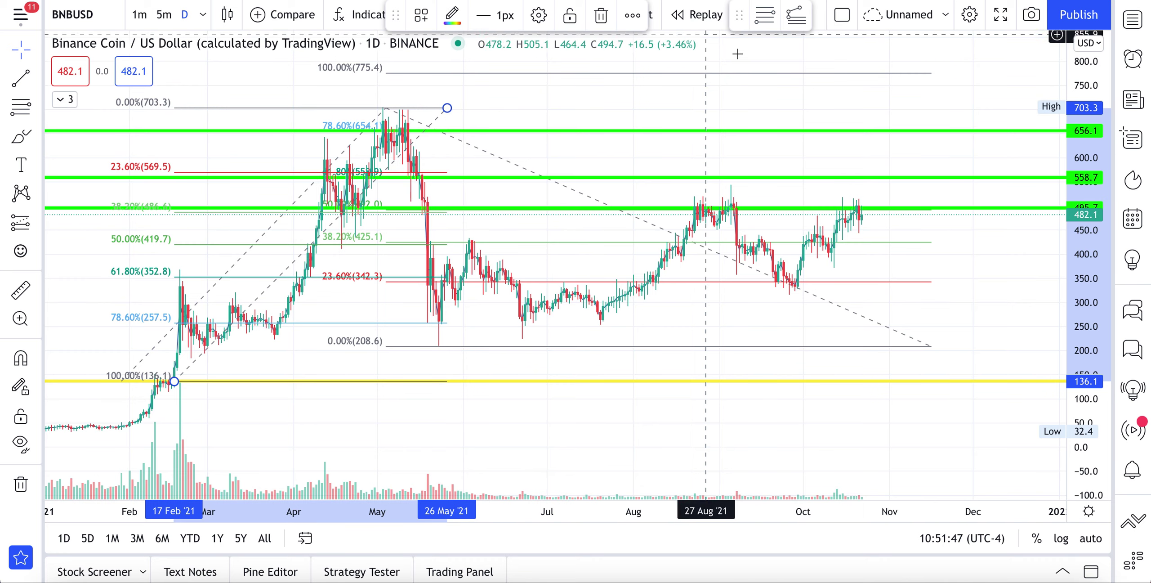
Open a new browser tab, and on the BNBUSD chart draw a second Fib Retracement from 207.5 at 07 Jun '21 to 543.7 at 27 Nov '21
{"action": "key", "text": "super+t"}
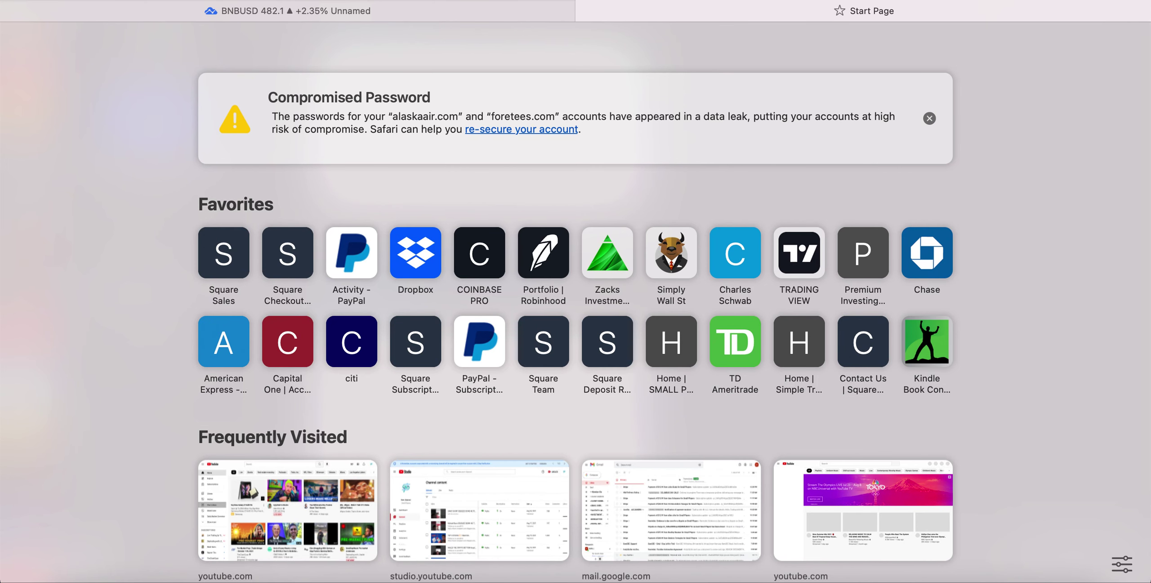
{"action": "left_click", "coordinate": [313, 10]}
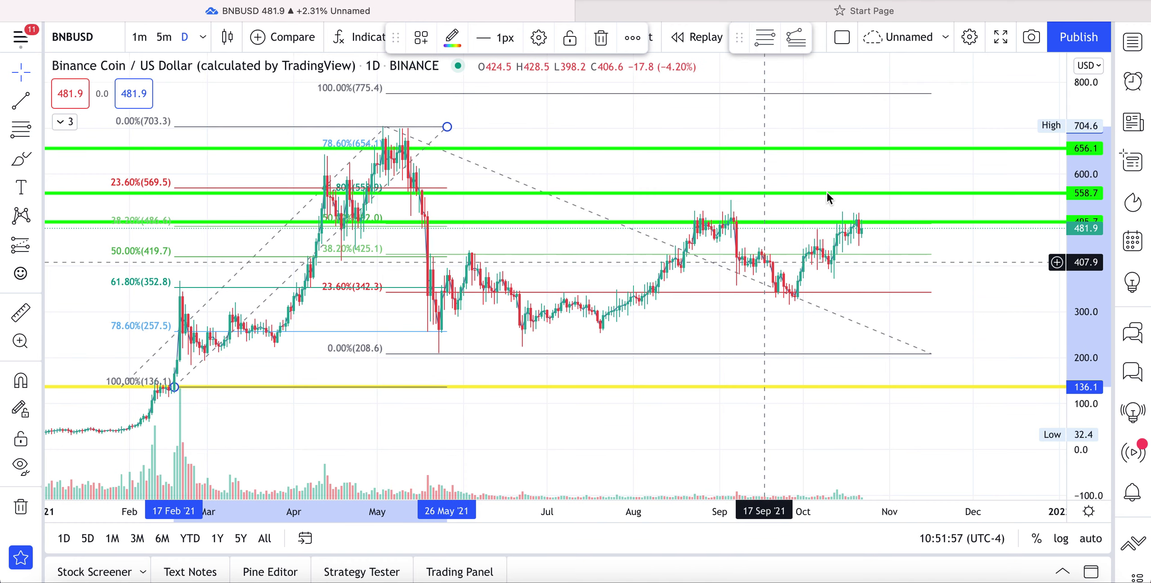
{"action": "left_click", "coordinate": [36, 131]}
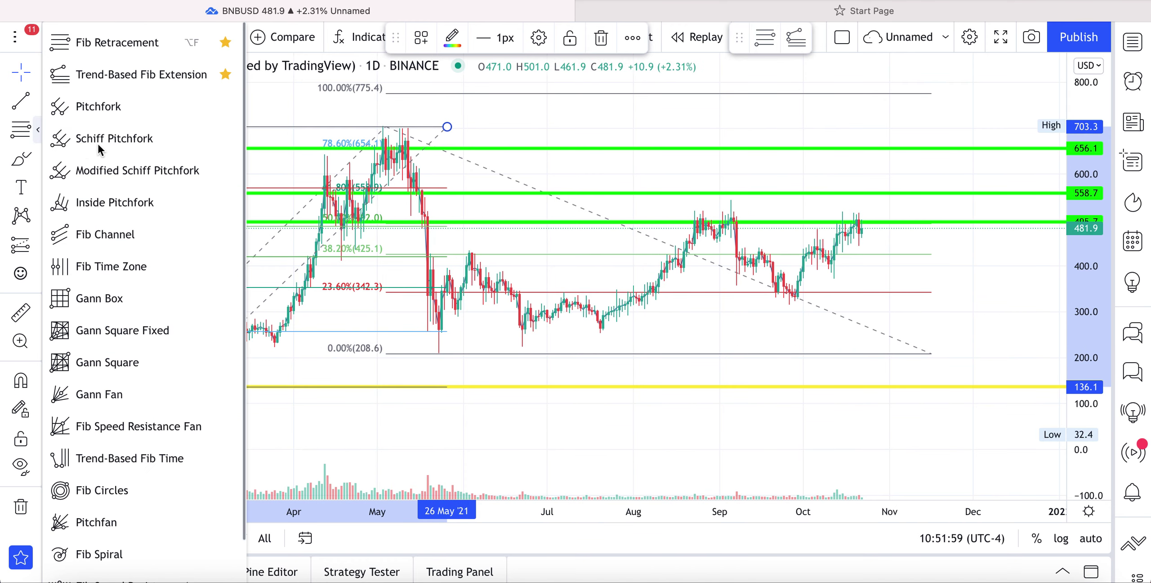
{"action": "left_click", "coordinate": [118, 50]}
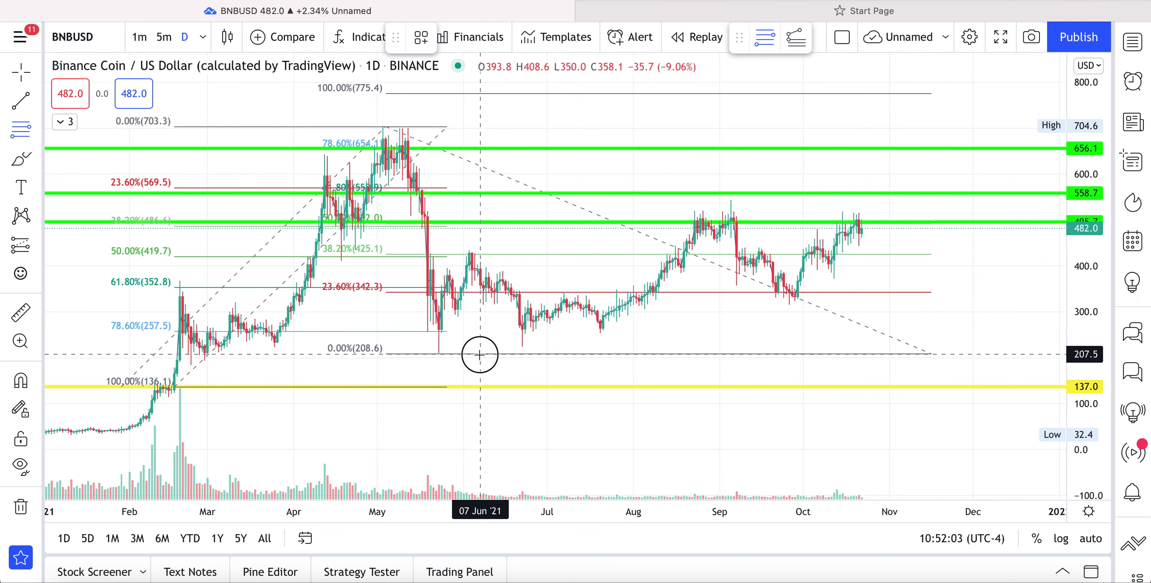
{"action": "left_click", "coordinate": [480, 354]}
{"action": "left_click", "coordinate": [962, 199]}
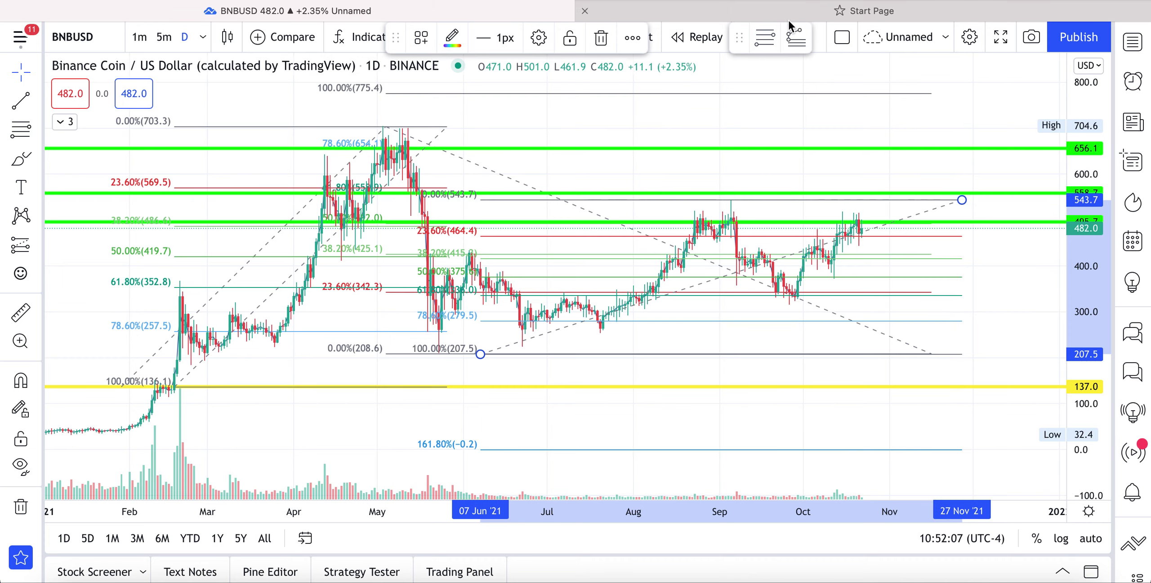
In the new tab, search TradingView for btcusd and open the Coinbase BTCUSD chart
{"action": "left_click", "coordinate": [863, 12]}
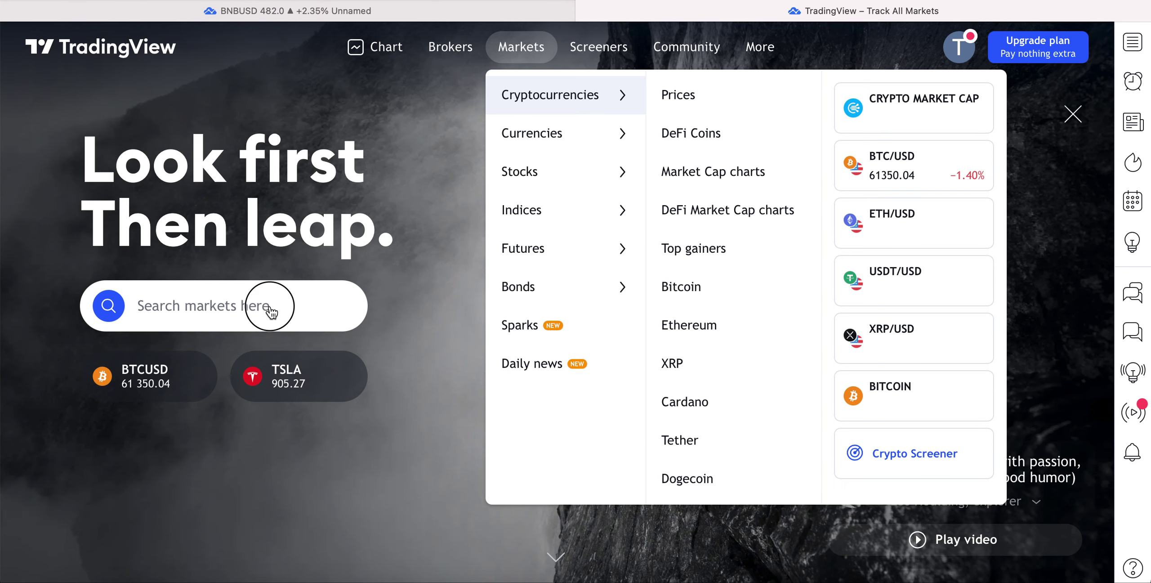
{"action": "left_click", "coordinate": [269, 300]}
{"action": "type", "text": "btcusd"}
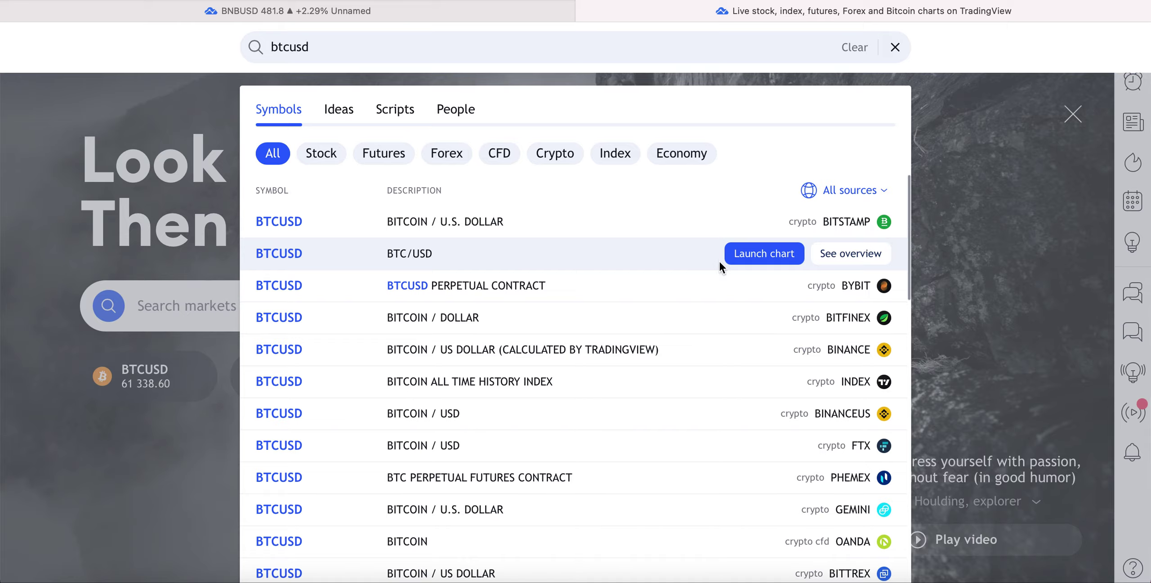
{"action": "left_click", "coordinate": [689, 238]}
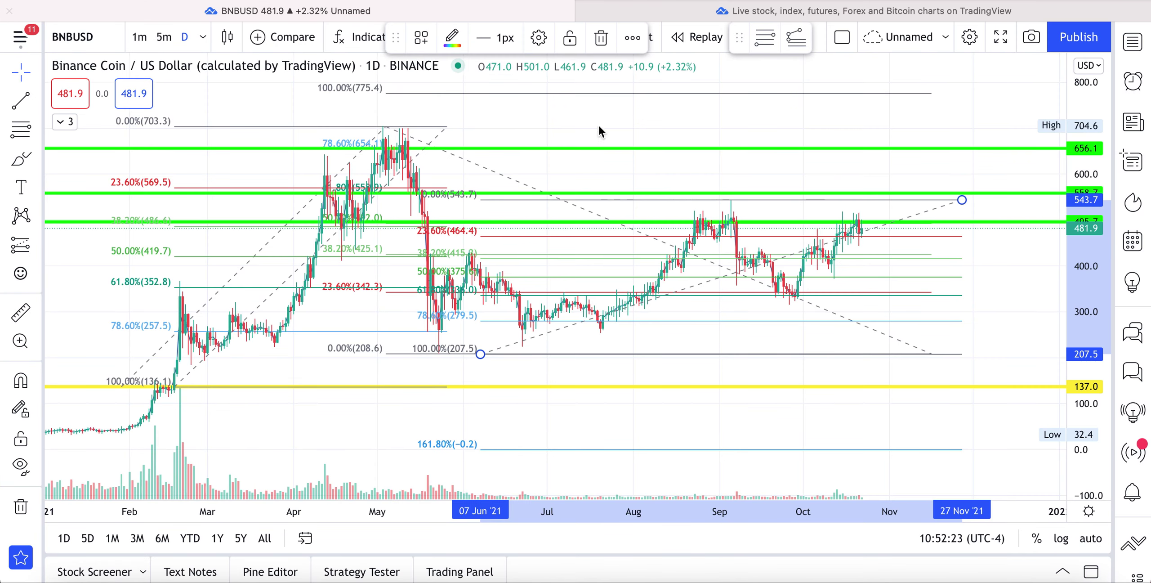
{"action": "left_click", "coordinate": [896, 10]}
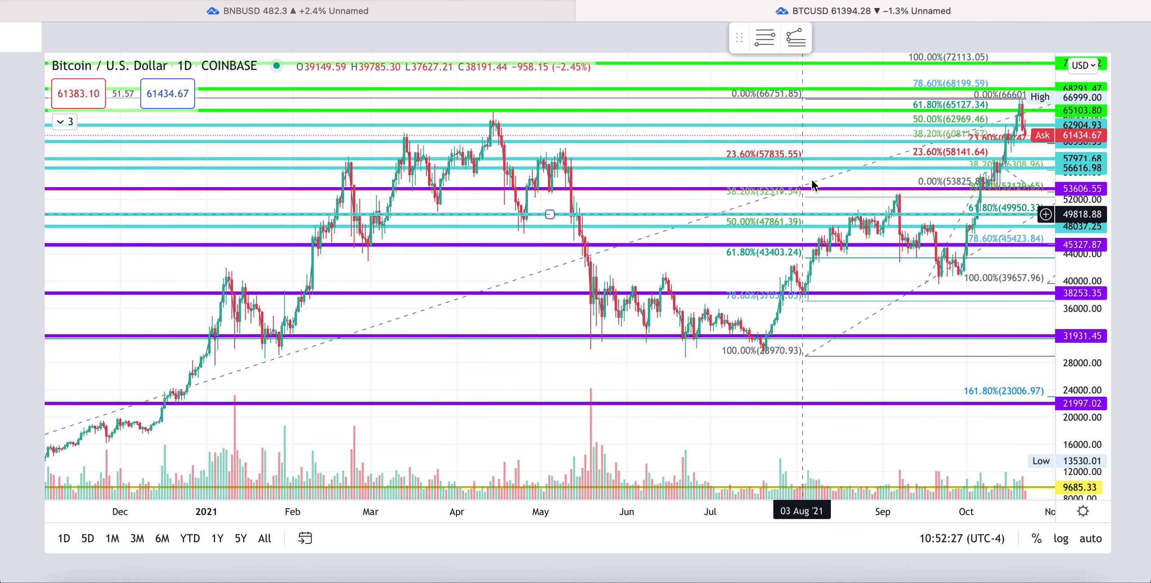
Copy the purple line at 38253.35 from the BTCUSD chart and place copies on BNBUSD at 419.4, 351.5 and 259.2
{"action": "left_click", "coordinate": [421, 297]}
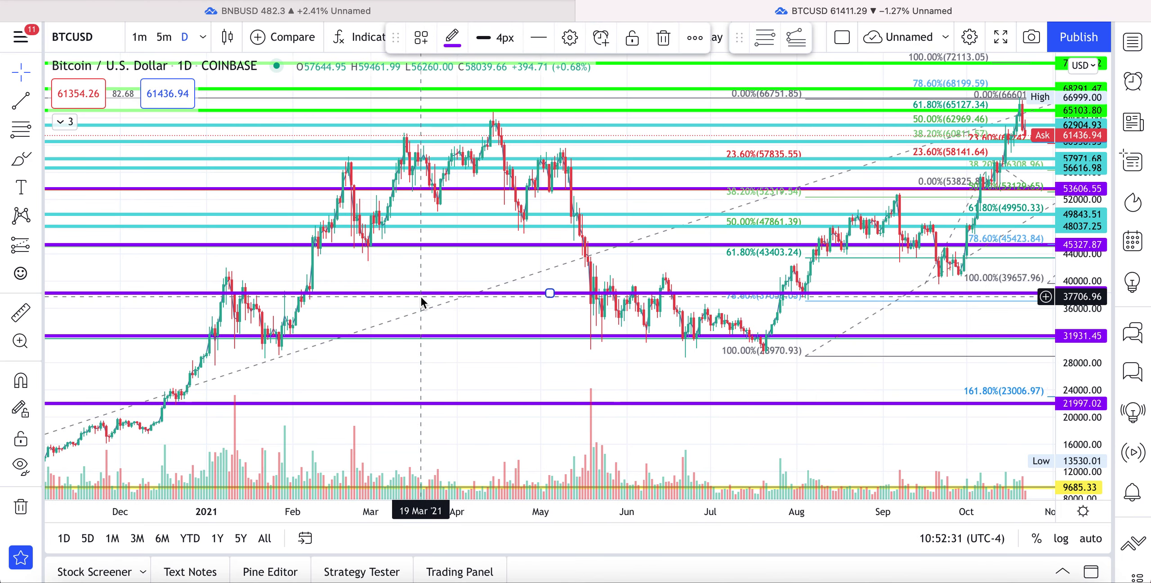
{"action": "left_click", "coordinate": [296, 10]}
{"action": "key", "text": "super+v"}
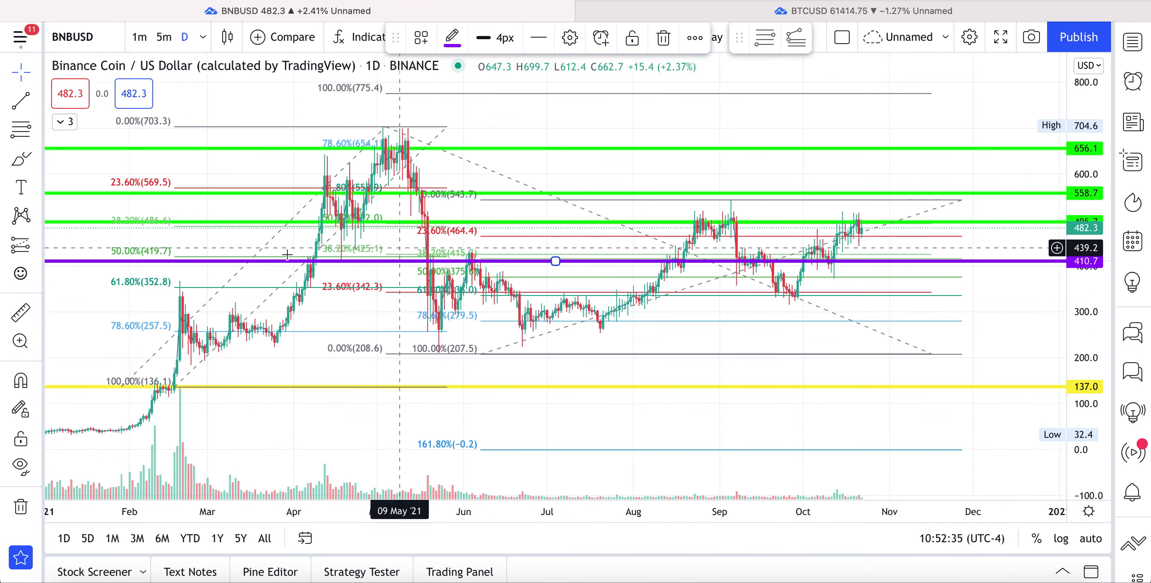
{"action": "mouse_move", "coordinate": [144, 267]}
{"action": "left_mouse_down"}
{"action": "mouse_move", "coordinate": [142, 288]}
{"action": "mouse_move", "coordinate": [173, 338]}
{"action": "left_mouse_up"}
{"action": "key", "text": "super+v"}
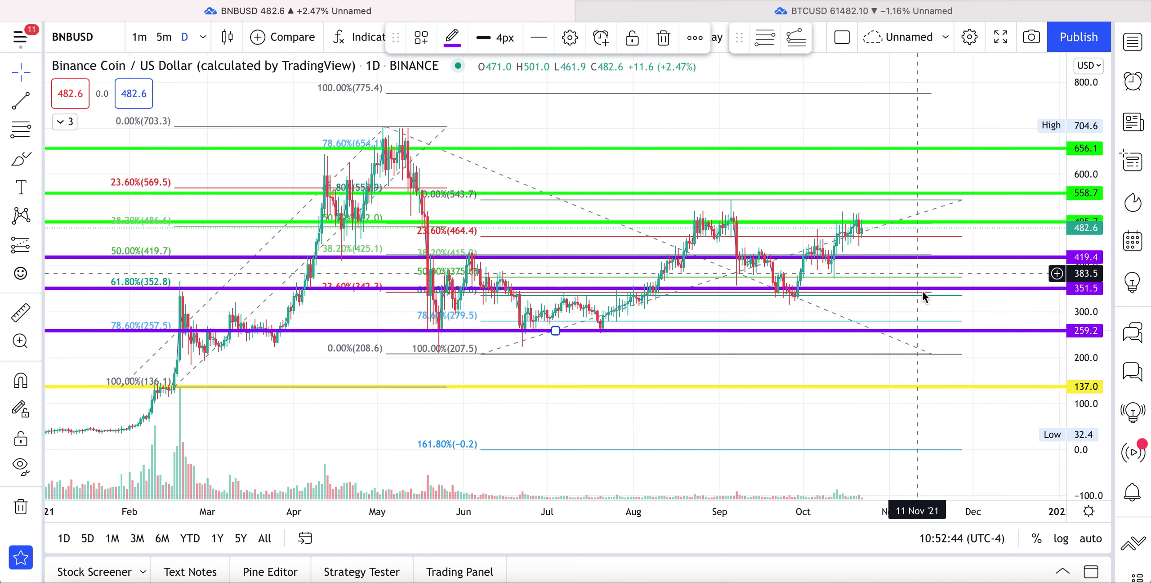
Copy a turquoise horizontal line from the BTCUSD chart and place copies on BNBUSD at 464.1, 377.0 and 284.7
{"action": "left_click", "coordinate": [881, 11]}
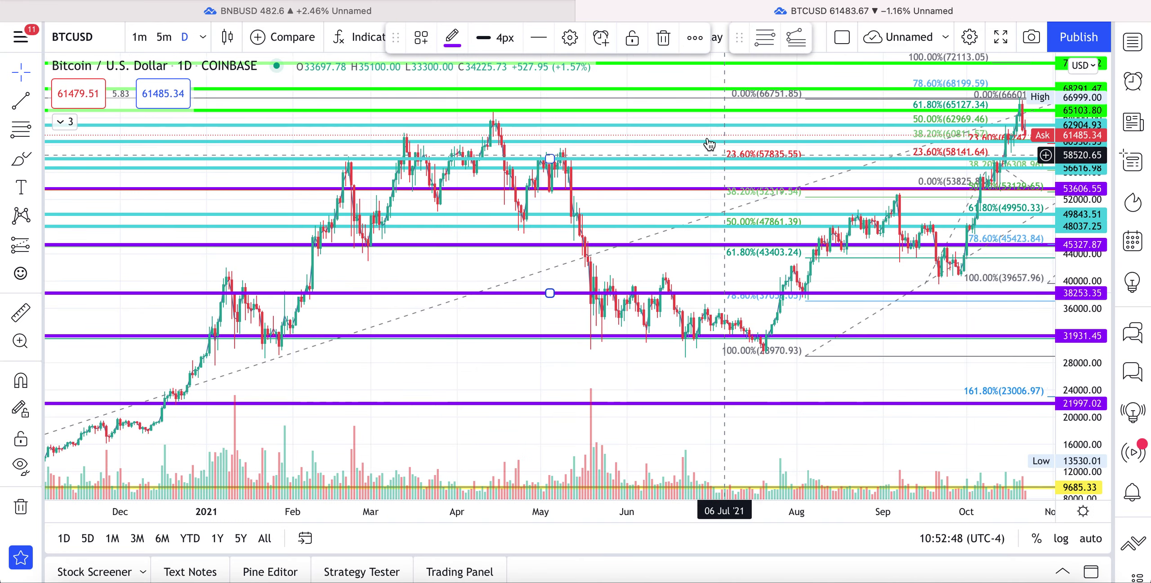
{"action": "left_click", "coordinate": [482, 12]}
{"action": "key", "text": "super+v"}
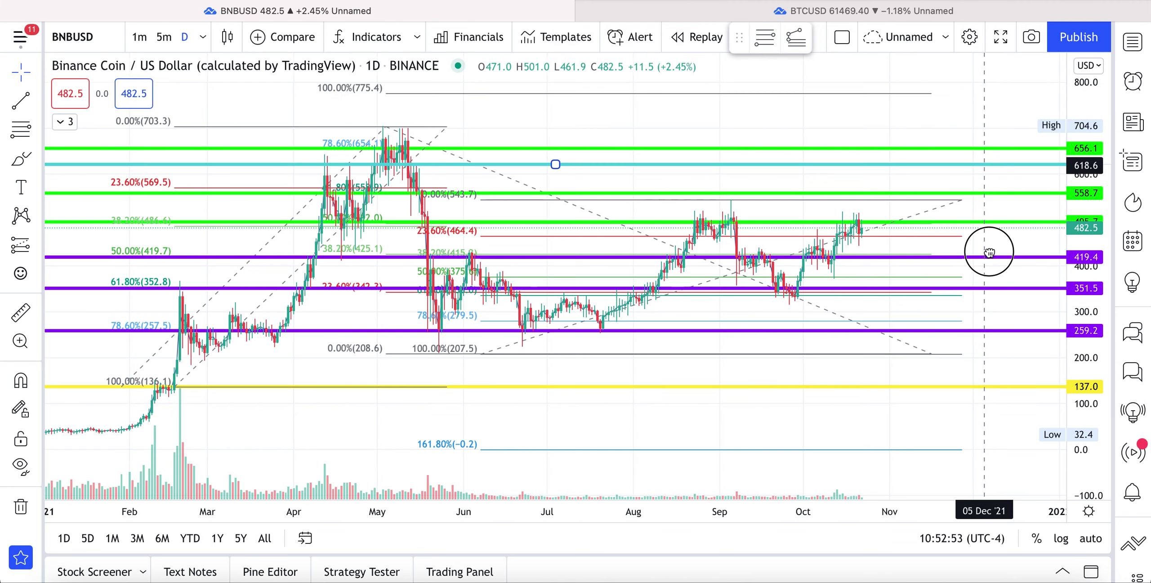
{"action": "left_click", "coordinate": [989, 237]}
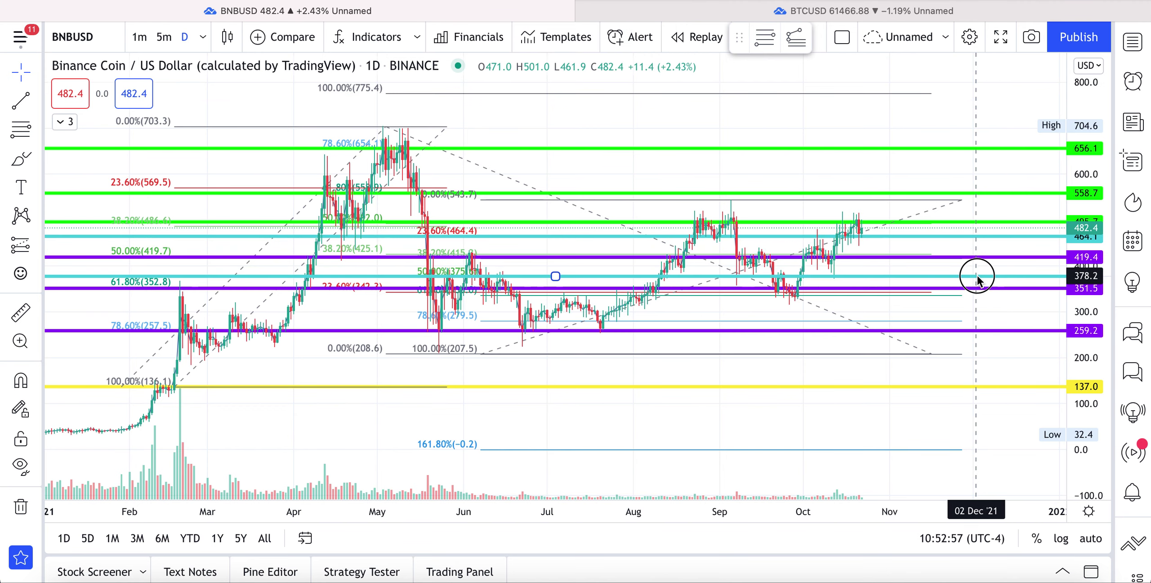
{"action": "left_click", "coordinate": [977, 276]}
{"action": "left_click_drag", "start_coordinate": [971, 171], "coordinate": [976, 319]}
Draw a Trend-Based Fib Extension on BNBUSD through 207.7 at 21 May '21, 541.8 at 24 Aug '21 and 317.7 at 11 Nov '21
{"action": "left_click_drag", "start_coordinate": [1081, 281], "coordinate": [1072, 189]}
{"action": "left_click_drag", "start_coordinate": [1008, 162], "coordinate": [1003, 188]}
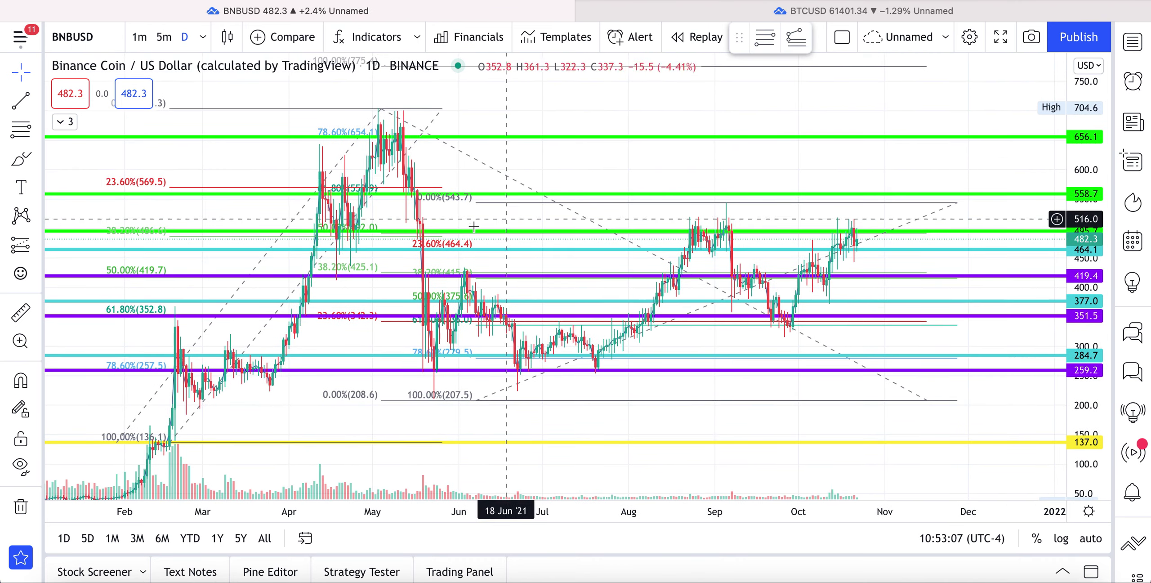
{"action": "left_click", "coordinate": [37, 129]}
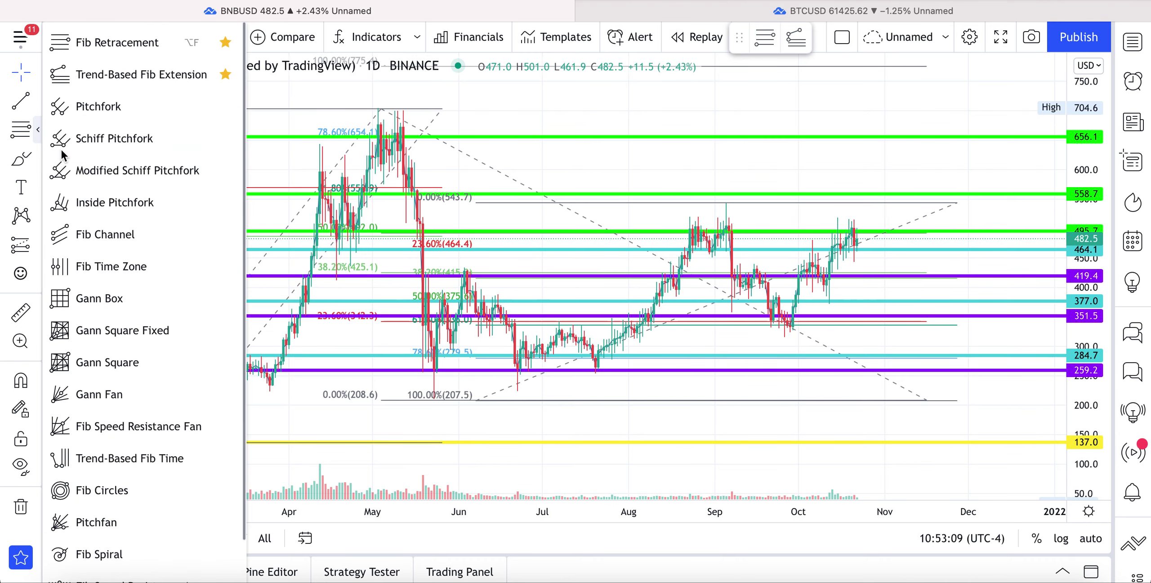
{"action": "left_click", "coordinate": [124, 75]}
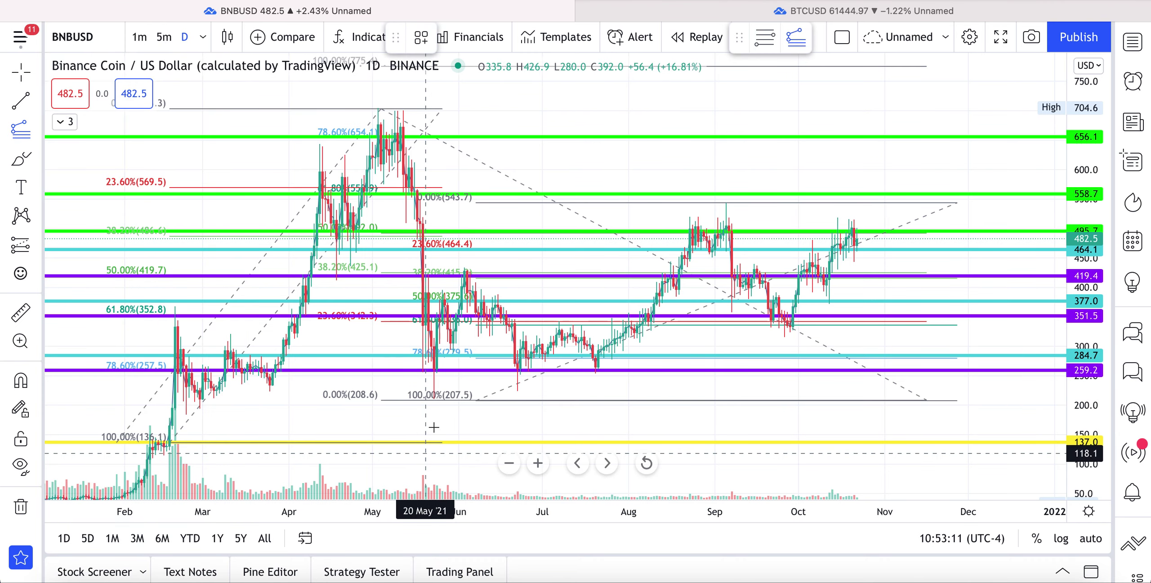
{"action": "left_click", "coordinate": [428, 400]}
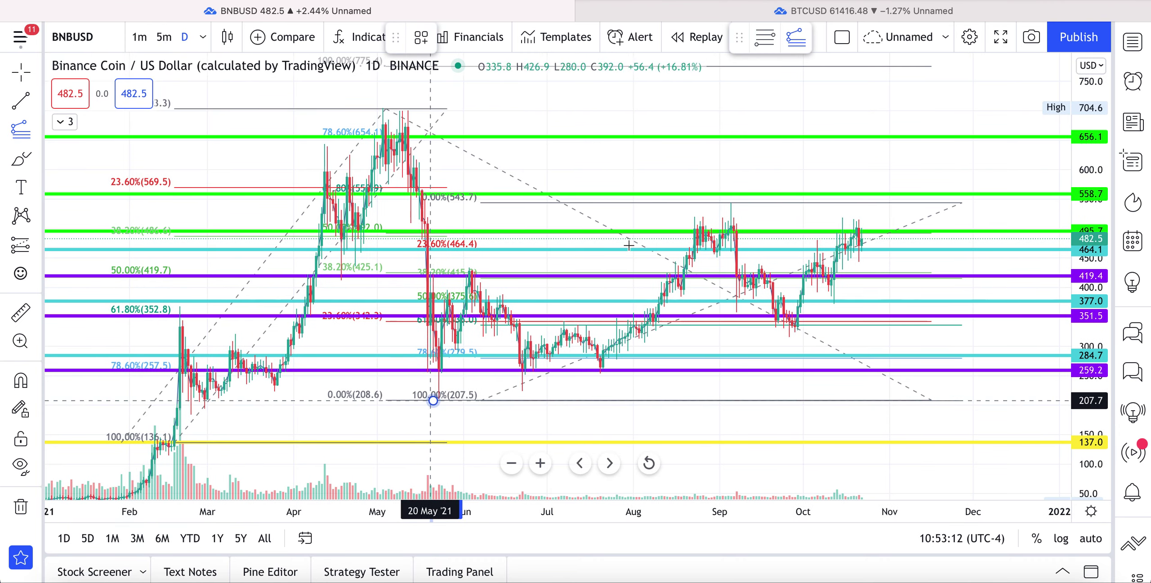
{"action": "left_click", "coordinate": [696, 204]}
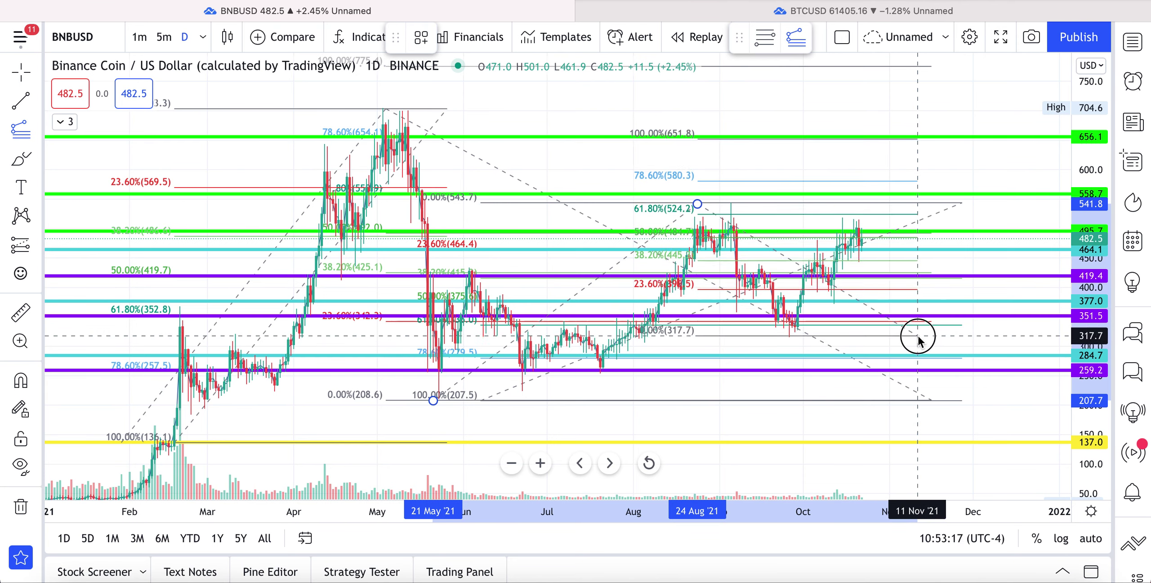
{"action": "left_click", "coordinate": [917, 337]}
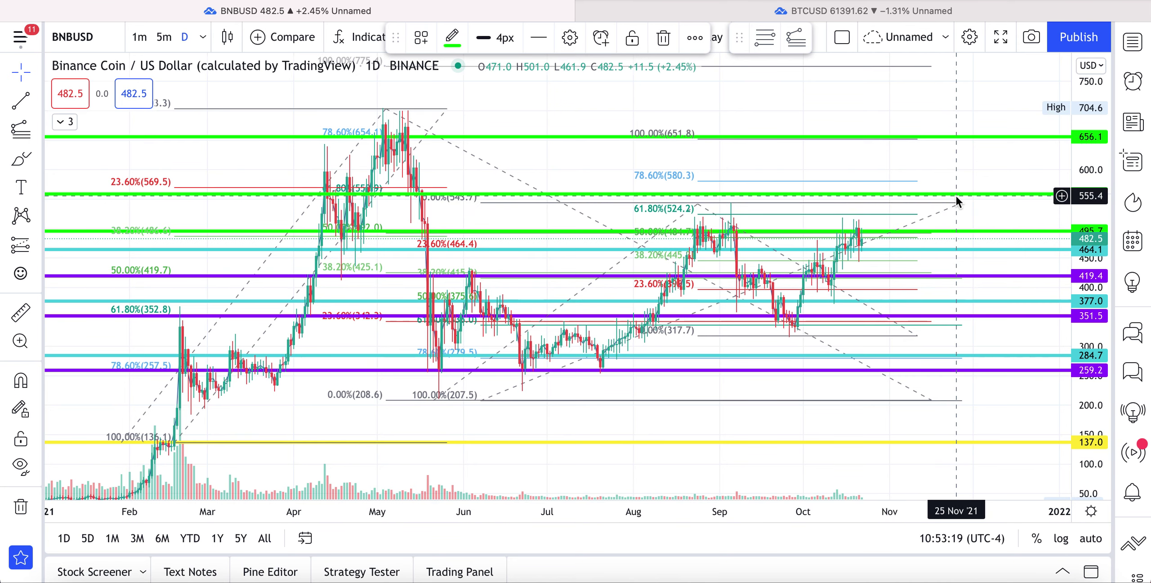
Duplicate the green horizontal line at 558.7 twice, placing the copies at 522.0 and 582.8 on the BNBUSD chart
{"action": "key", "text": "super+v"}
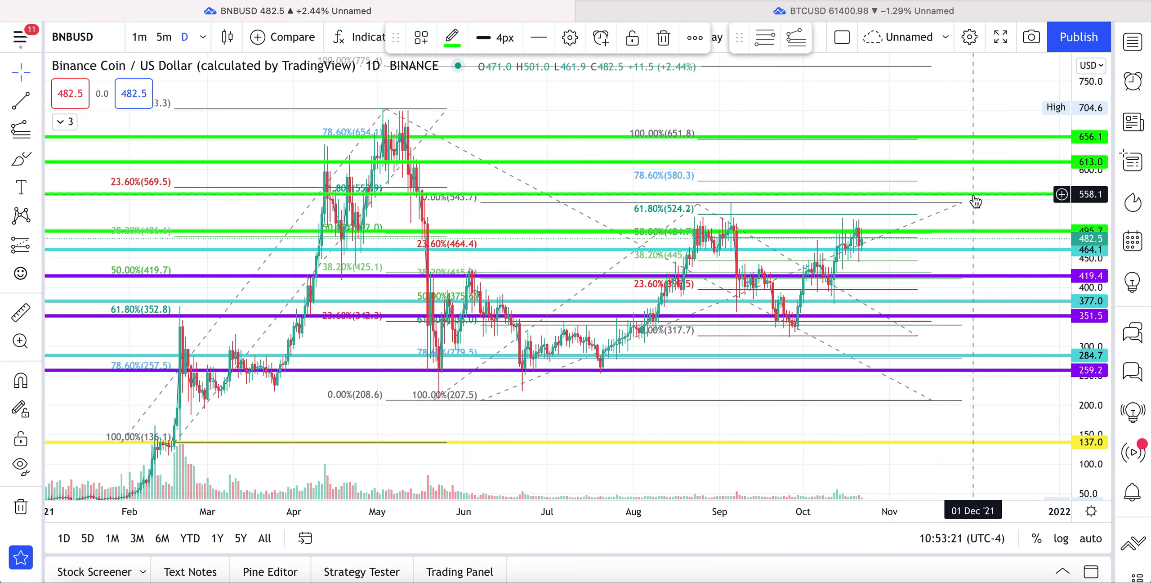
{"action": "left_click_drag", "start_coordinate": [979, 168], "coordinate": [973, 206]}
{"action": "left_click_drag", "start_coordinate": [972, 216], "coordinate": [973, 217]}
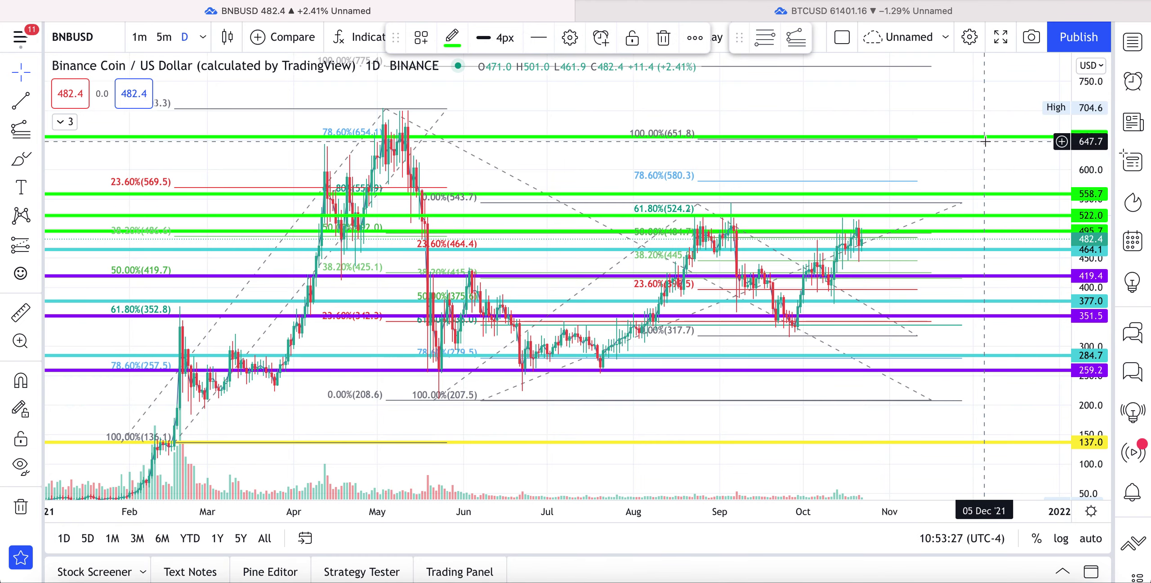
{"action": "key", "text": "super+v"}
{"action": "left_click_drag", "start_coordinate": [974, 106], "coordinate": [973, 180]}
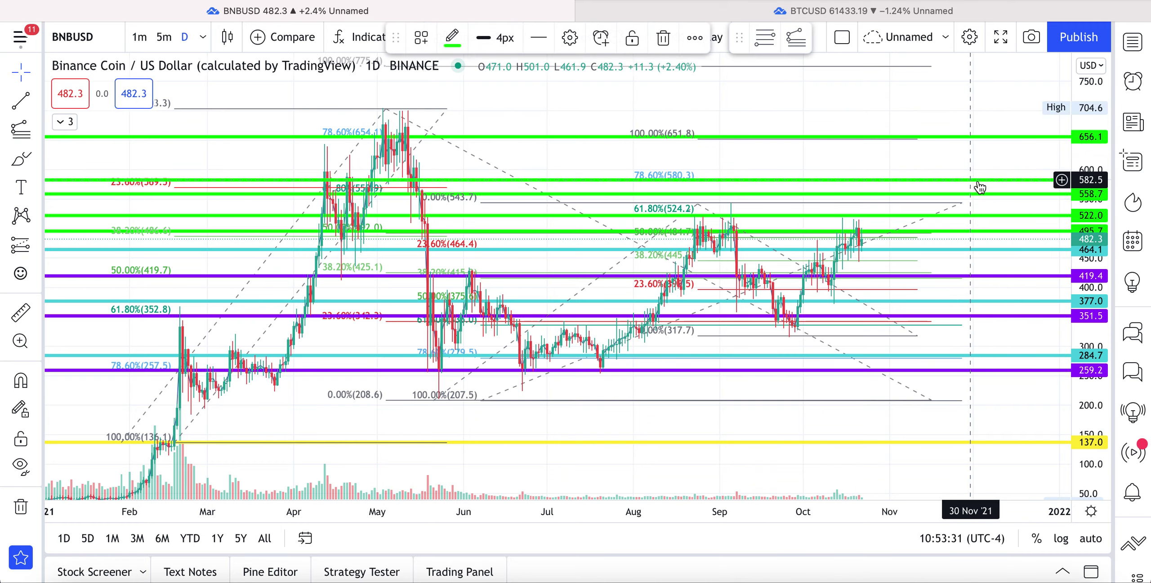
Fit the price scale around the drawn levels and copy the link to the BNBUSD chart image
{"action": "left_click_drag", "start_coordinate": [1088, 231], "coordinate": [1083, 146]}
{"action": "left_click_drag", "start_coordinate": [1012, 134], "coordinate": [1014, 130]}
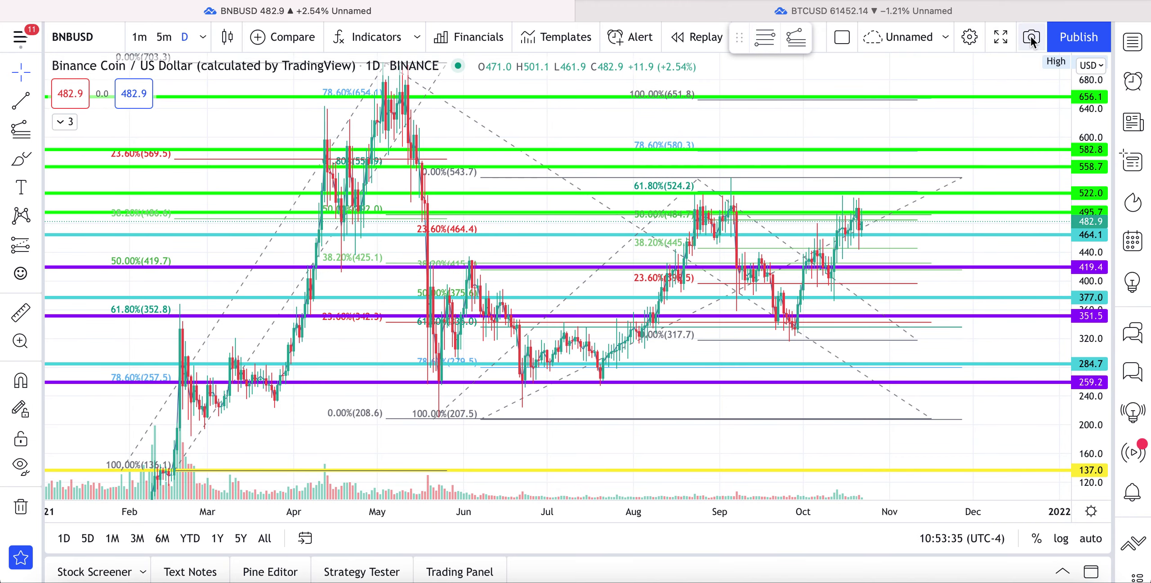
{"action": "left_click", "coordinate": [1031, 37]}
{"action": "left_click", "coordinate": [1029, 122]}
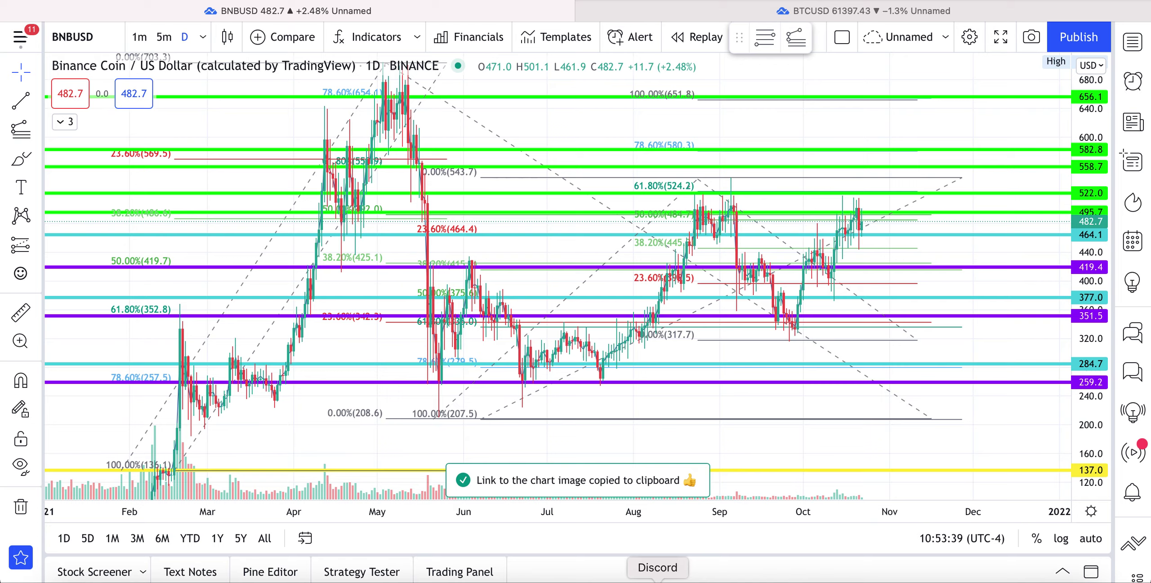
{"action": "left_click", "coordinate": [657, 579]}
{"action": "left_click", "coordinate": [706, 578]}
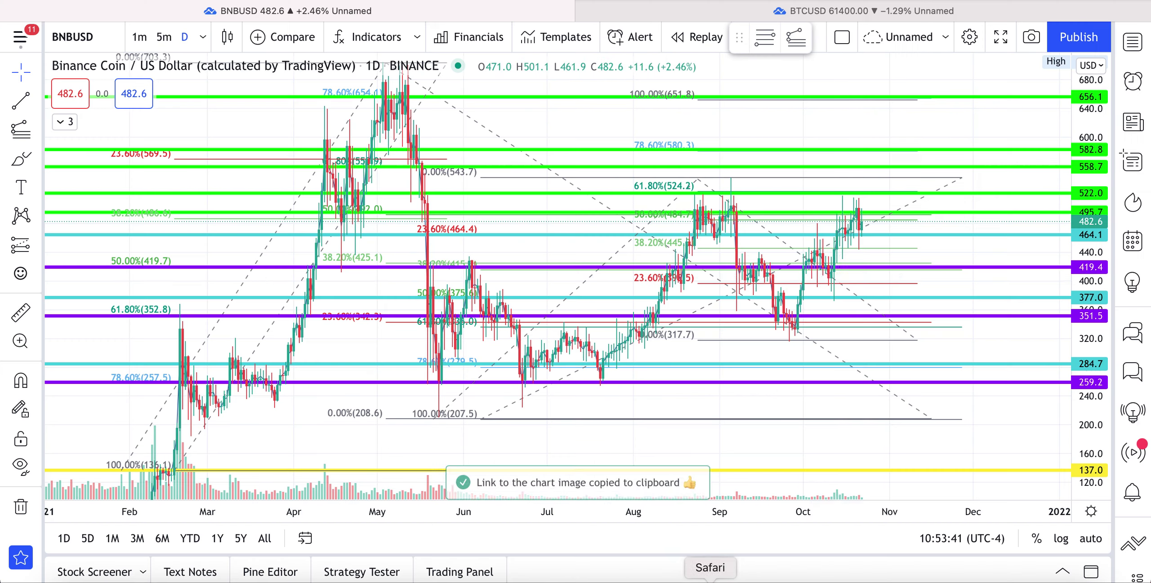
{"action": "left_click", "coordinate": [1031, 37]}
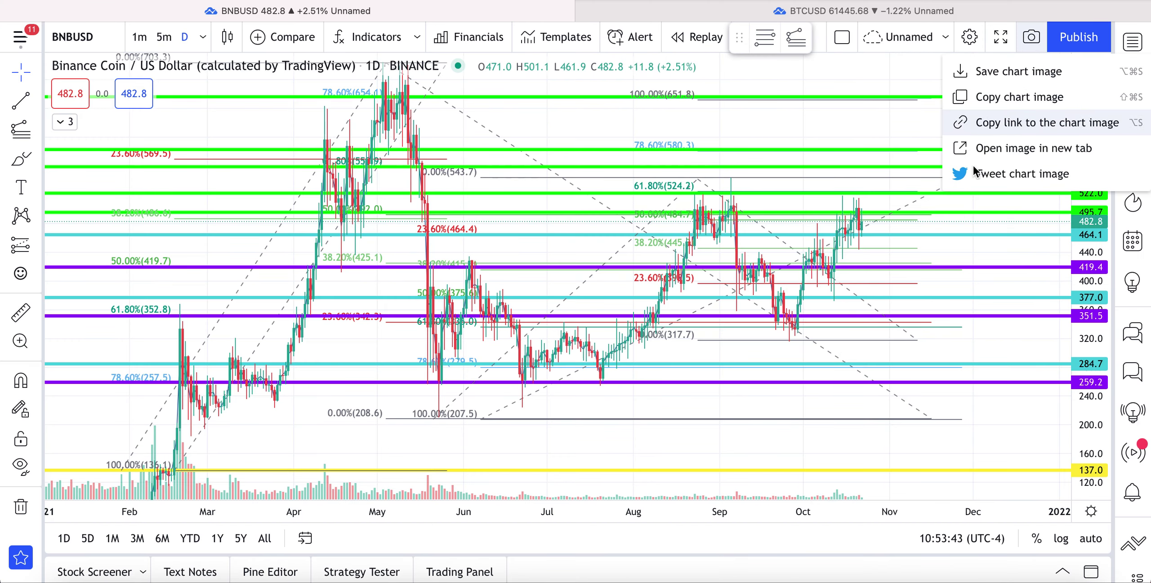
{"action": "left_click", "coordinate": [1016, 122]}
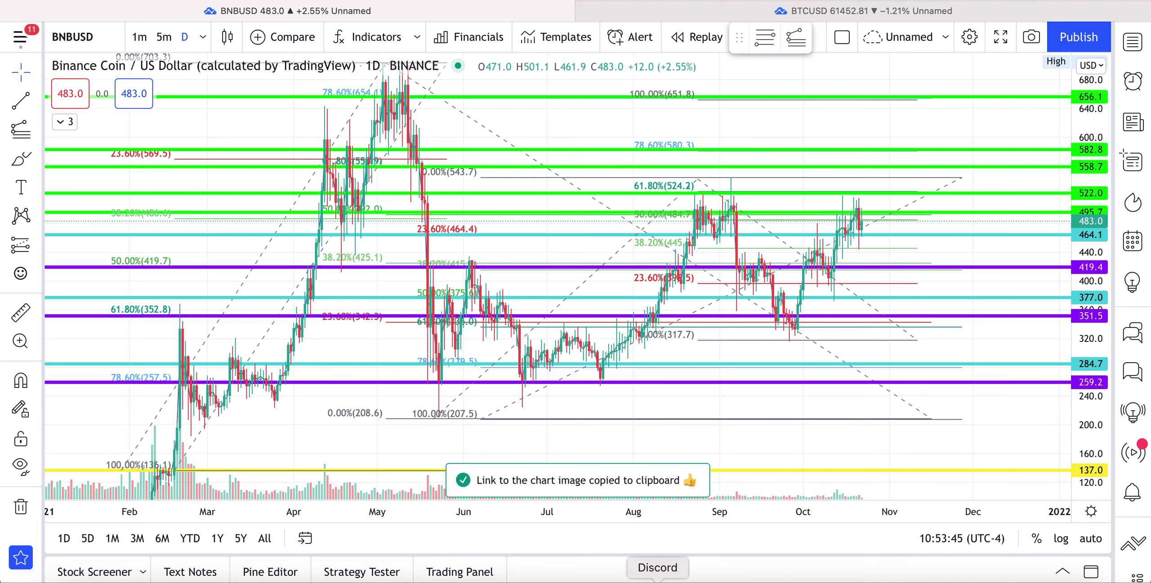
Switch to Discord and post BNB/USD with the copied chart link in the charts channel
{"action": "left_click", "coordinate": [657, 579]}
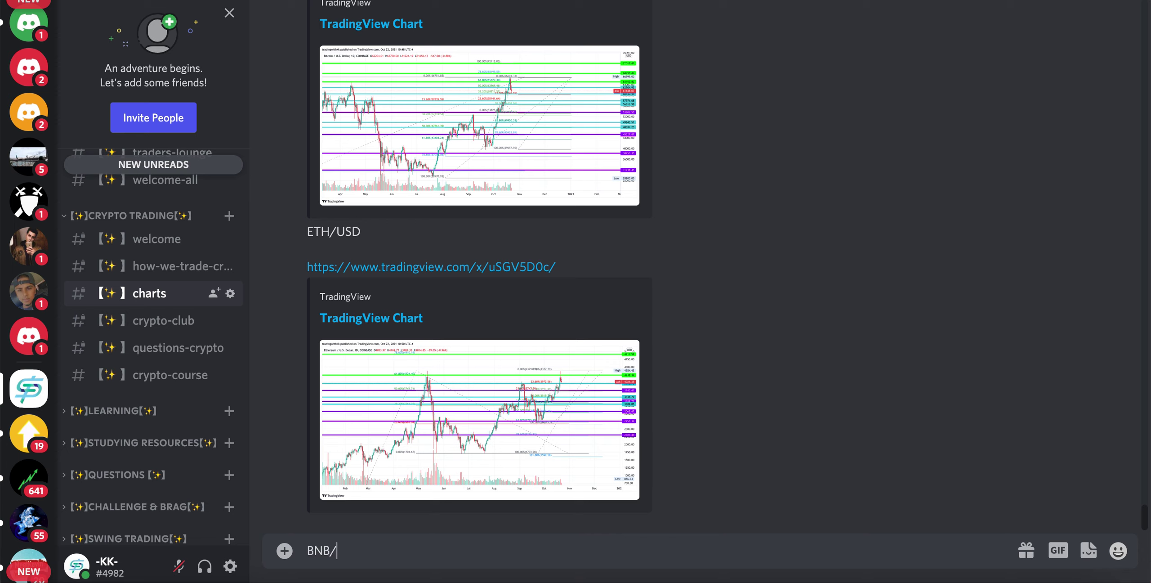
{"action": "key", "text": "shift+Return"}
{"action": "key", "text": "shift+Return"}
{"action": "key", "text": "ctrl+v"}
{"action": "key", "text": "Return"}
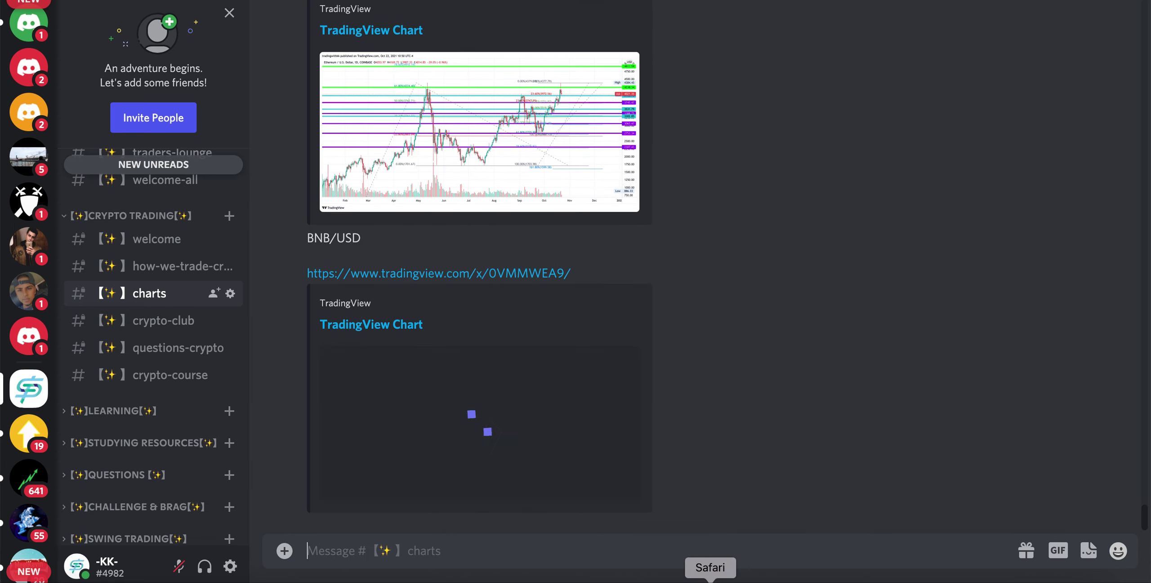
Return to the TradingView chart in Safari and change the symbol to SOLUSD from Coinbase
{"action": "left_click", "coordinate": [710, 579]}
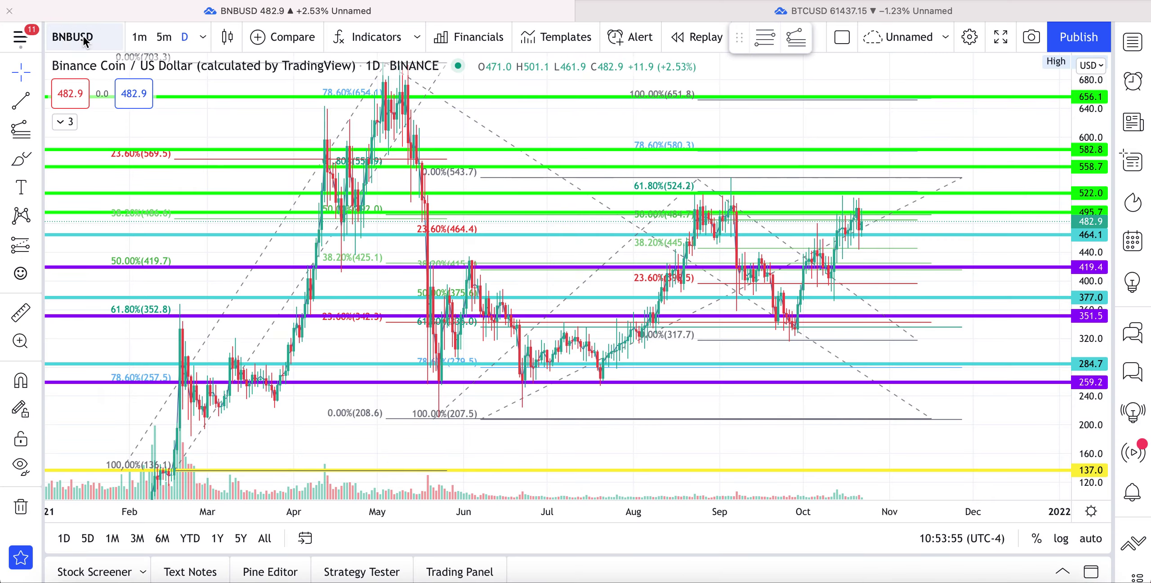
{"action": "type", "text": "SOLUSD"}
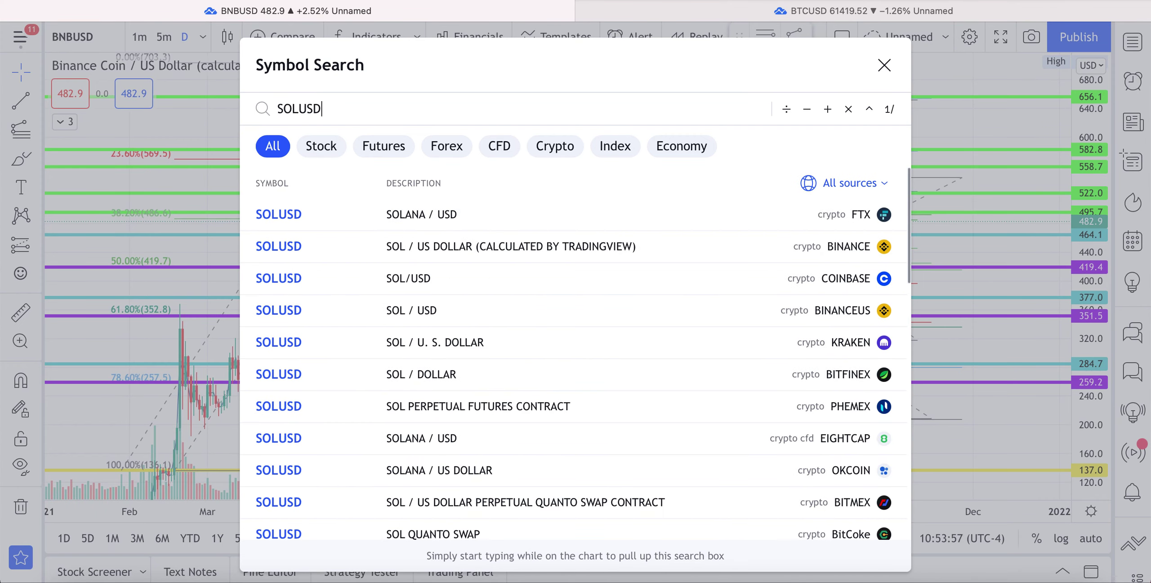
{"action": "left_click", "coordinate": [687, 277]}
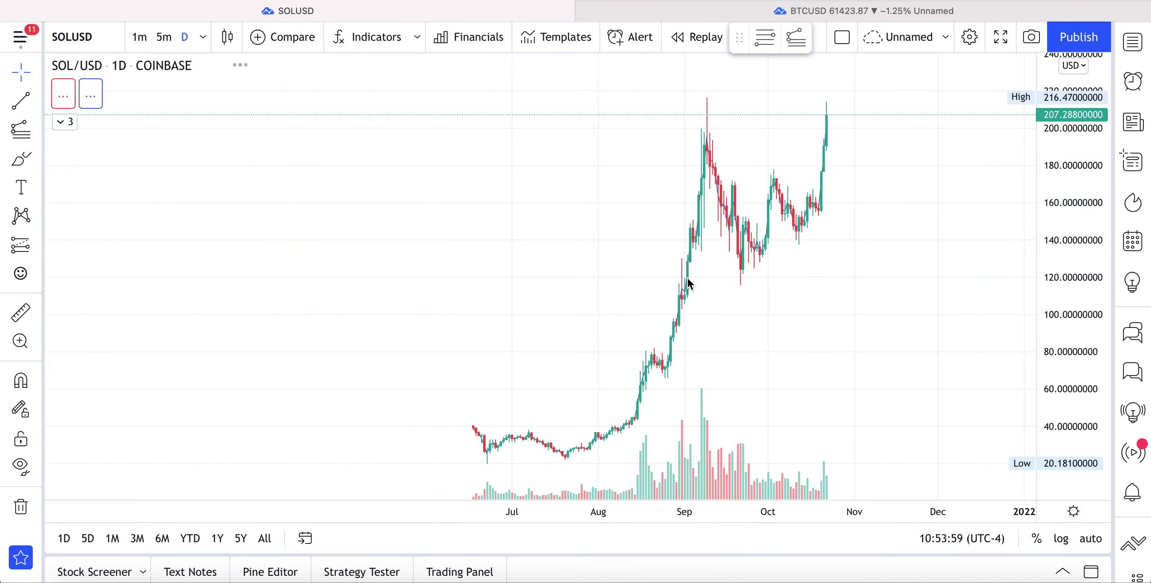
Delete the purple lines at 170.56, 141.77, 118.46 and 96.52 and the green line at 161.57 from the SOLUSD chart
{"action": "left_click_drag", "start_coordinate": [1067, 241], "coordinate": [1068, 292]}
{"action": "left_click_drag", "start_coordinate": [923, 379], "coordinate": [854, 377]}
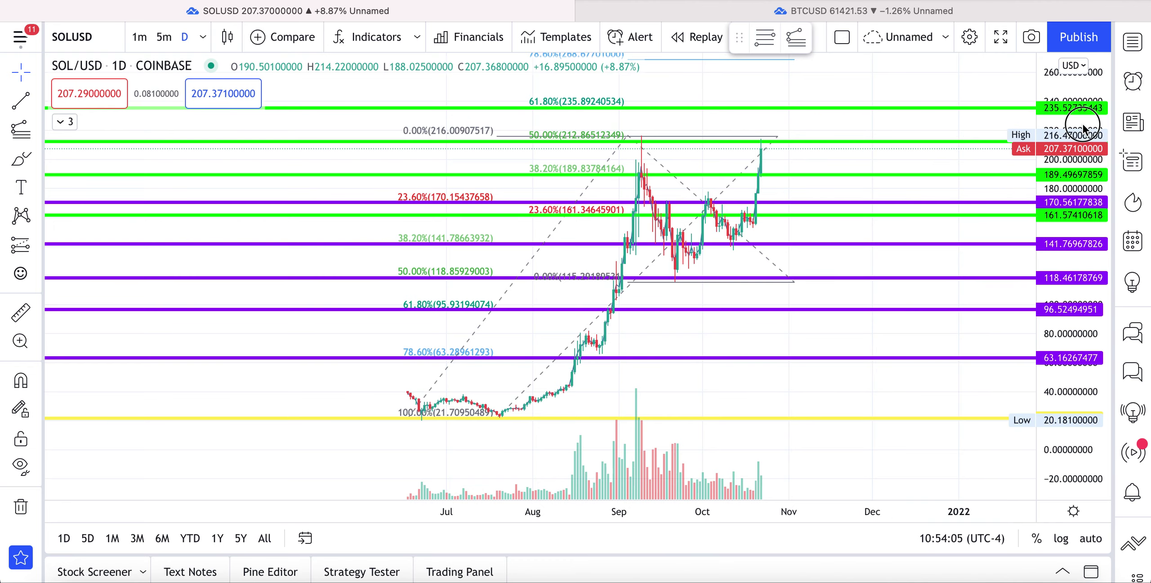
{"action": "left_click_drag", "start_coordinate": [1088, 129], "coordinate": [1084, 164]}
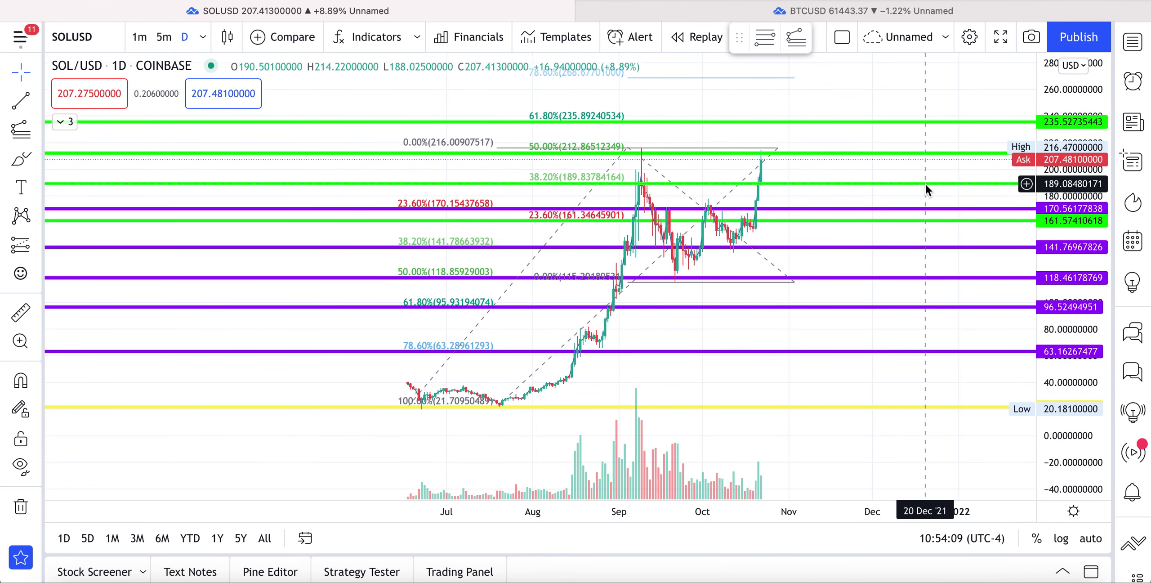
{"action": "left_click", "coordinate": [924, 209]}
{"action": "left_click_drag", "start_coordinate": [924, 209], "coordinate": [926, 314]}
{"action": "key", "text": "Delete"}
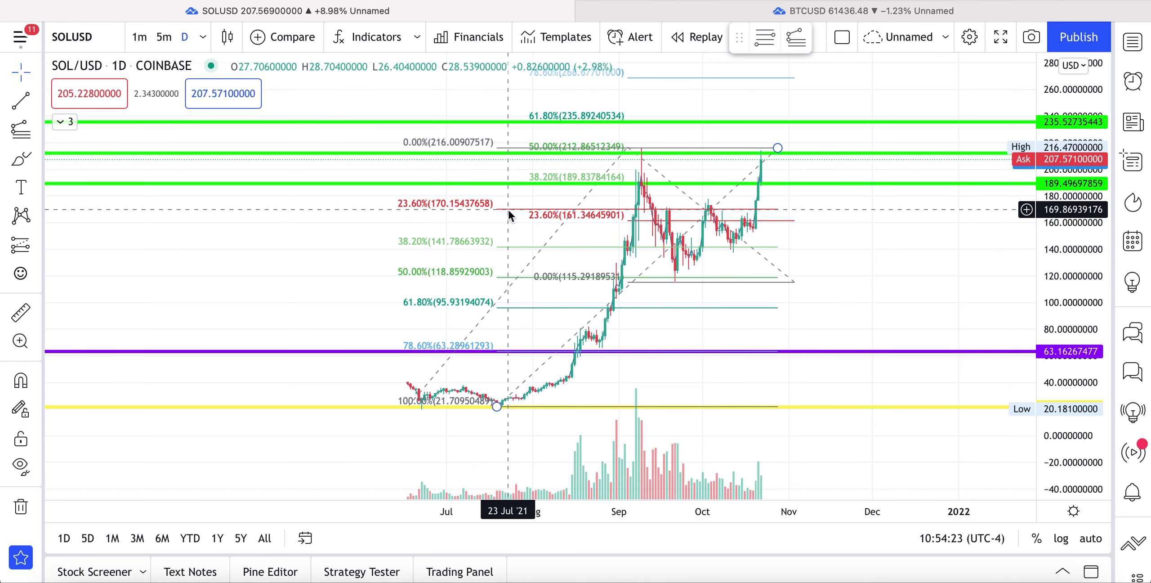
Undo the deletions of the purple lines at 141.77, 118.46 and 96.52, keeping the green line at 161.57 deleted
{"action": "key", "text": "super+v"}
{"action": "key", "text": "ctrl+z"}
{"action": "key", "text": "ctrl+z"}
{"action": "key", "text": "ctrl+z"}
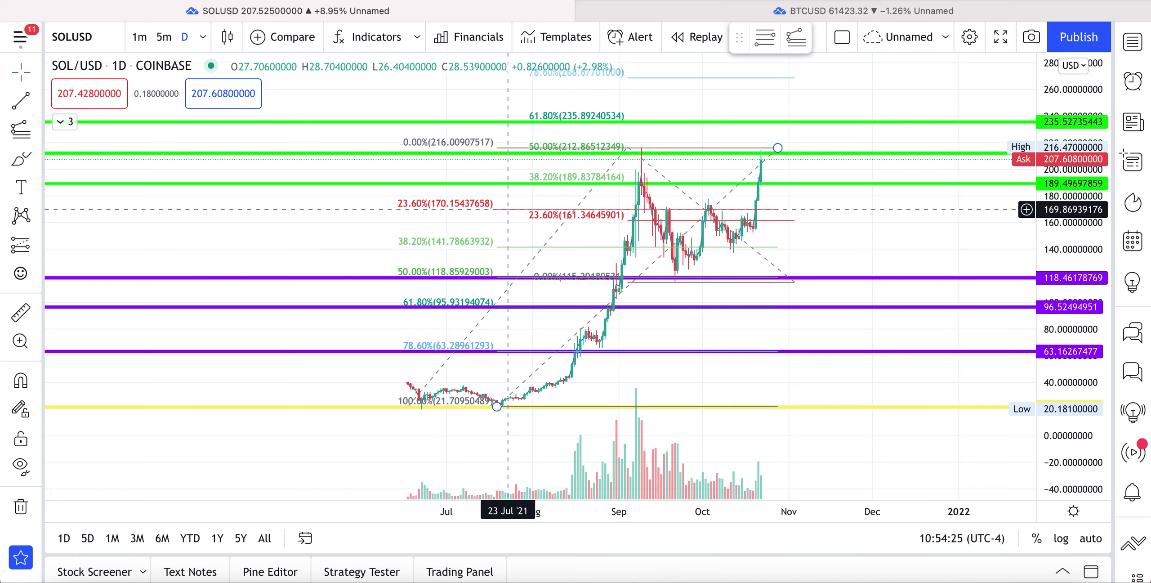
{"action": "left_click", "coordinate": [828, 220]}
{"action": "key", "text": "Delete"}
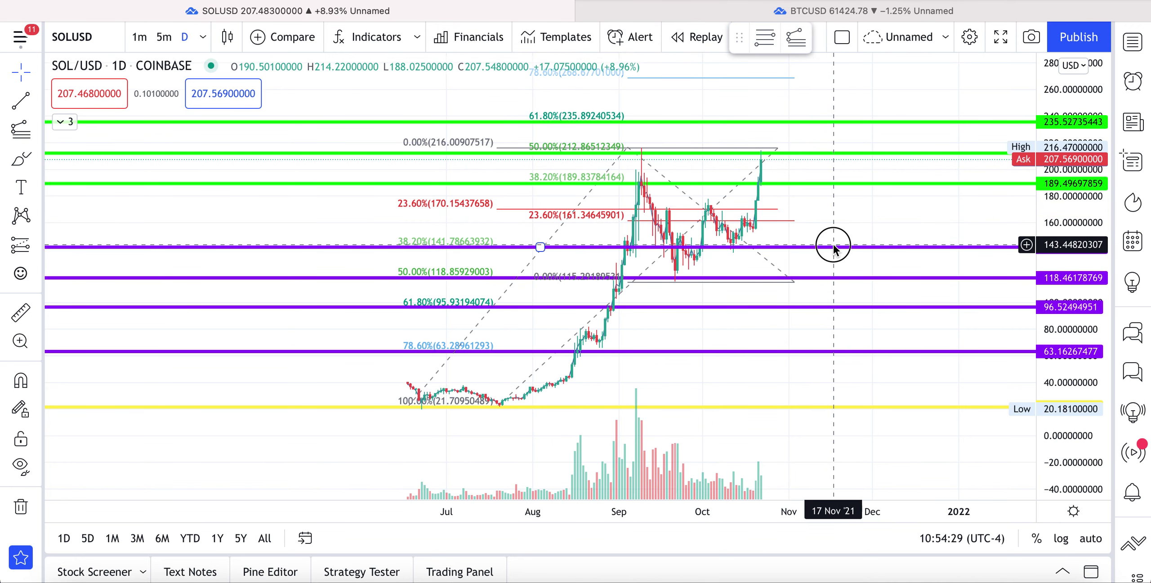
Copy the purple line at 141.77 and place the copy at about 161.59, on the extension's 23.60% level
{"action": "left_click", "coordinate": [832, 247]}
{"action": "key", "text": "super+c"}
{"action": "key", "text": "super+v"}
{"action": "left_click", "coordinate": [830, 214]}
{"action": "left_click_drag", "start_coordinate": [832, 220], "coordinate": [825, 226]}
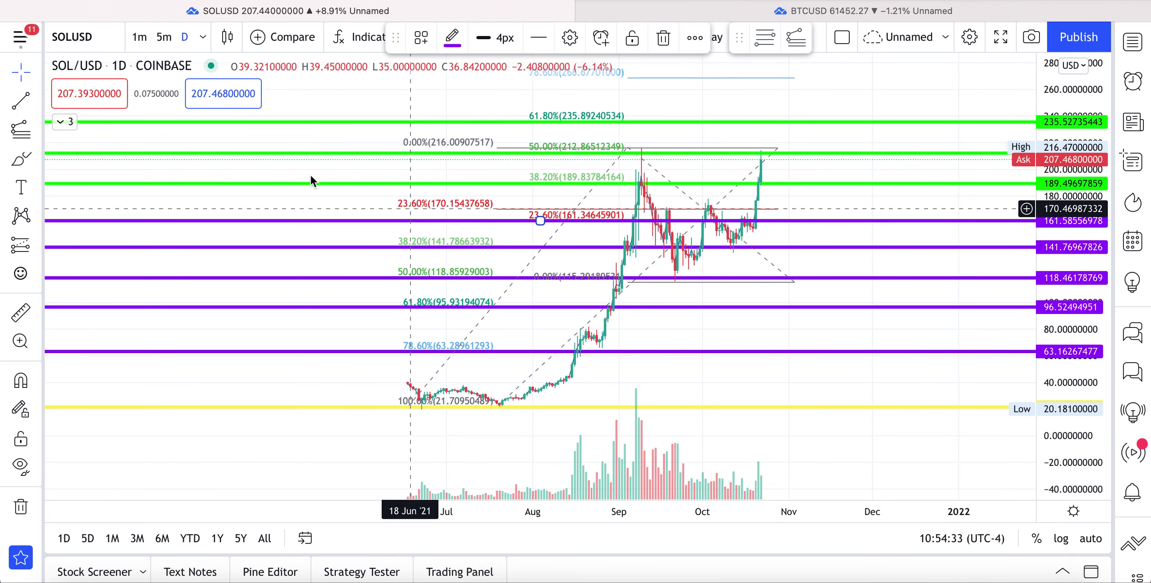
Draw a Fib Retracement on the SOLUSD chart from the recent low at about 115.23 to about 214.31
{"action": "left_click", "coordinate": [35, 129]}
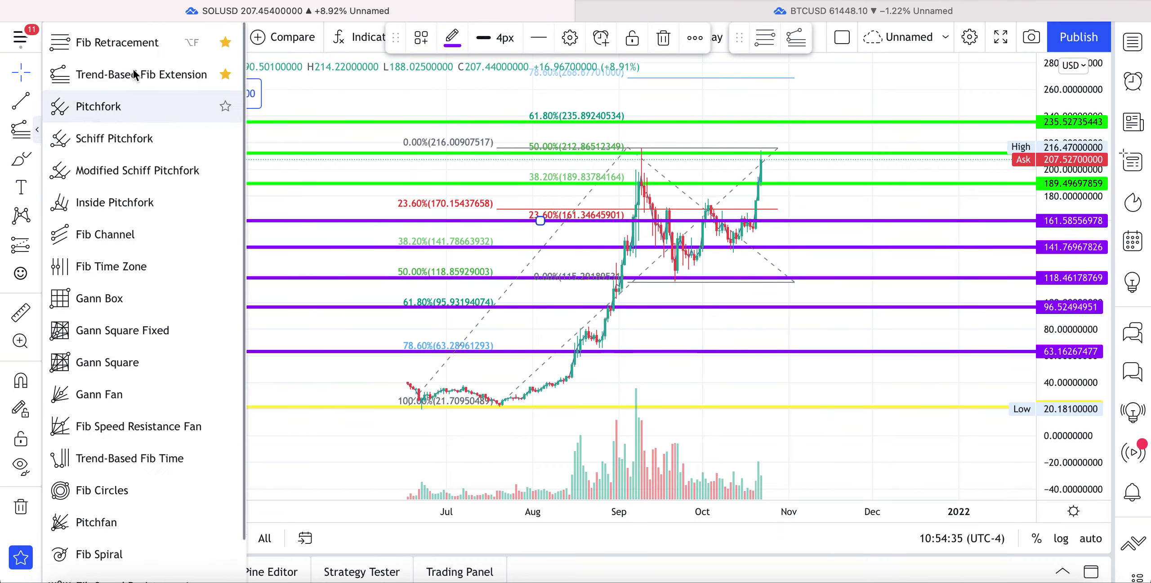
{"action": "left_click", "coordinate": [157, 49]}
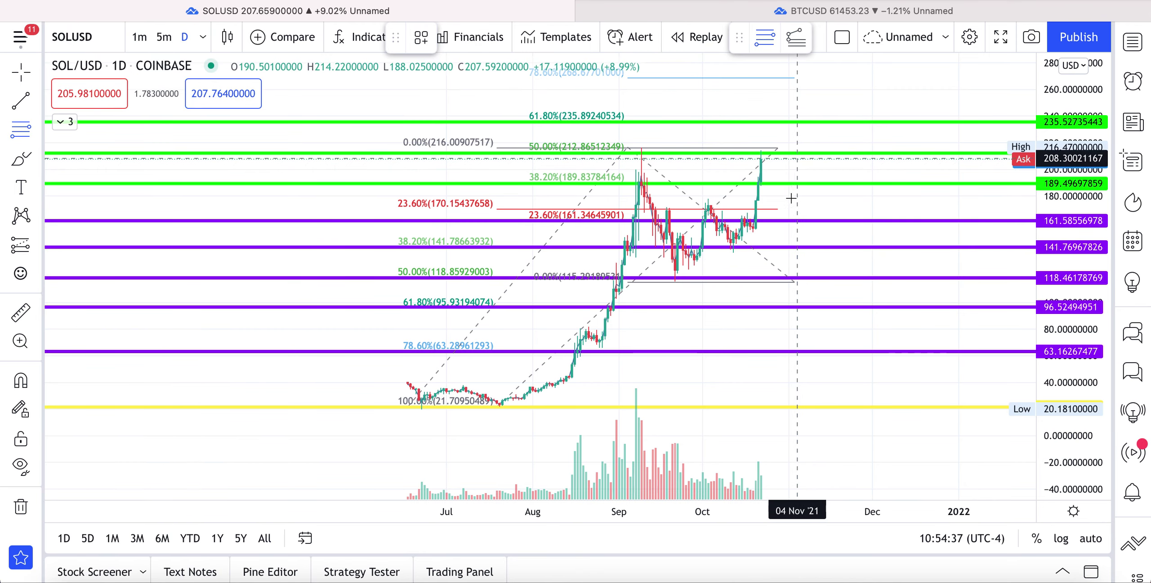
{"action": "left_click", "coordinate": [724, 282]}
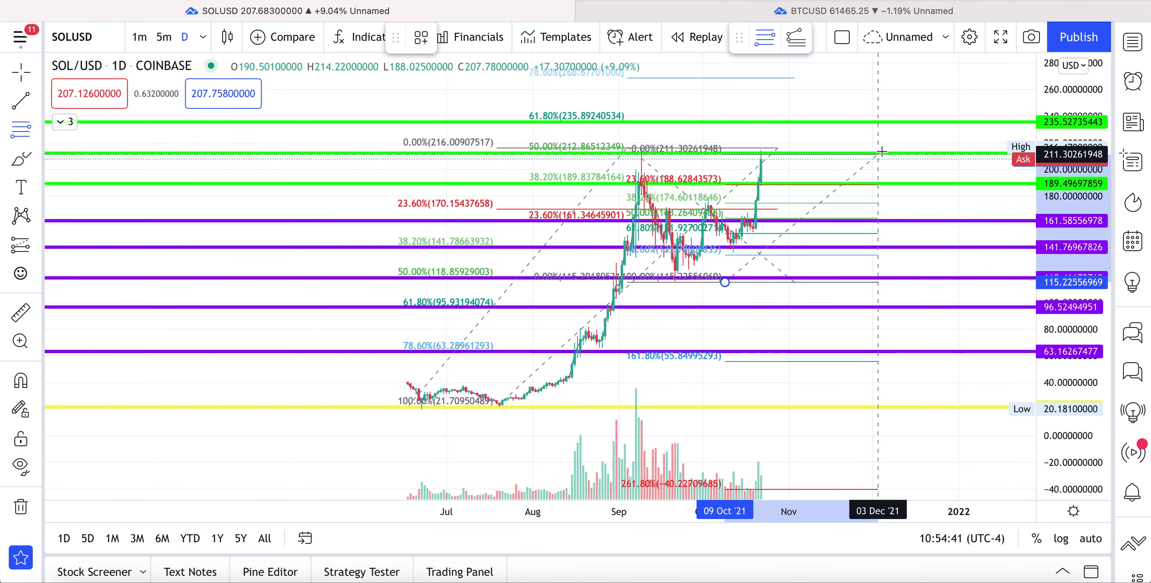
{"action": "left_click", "coordinate": [883, 151]}
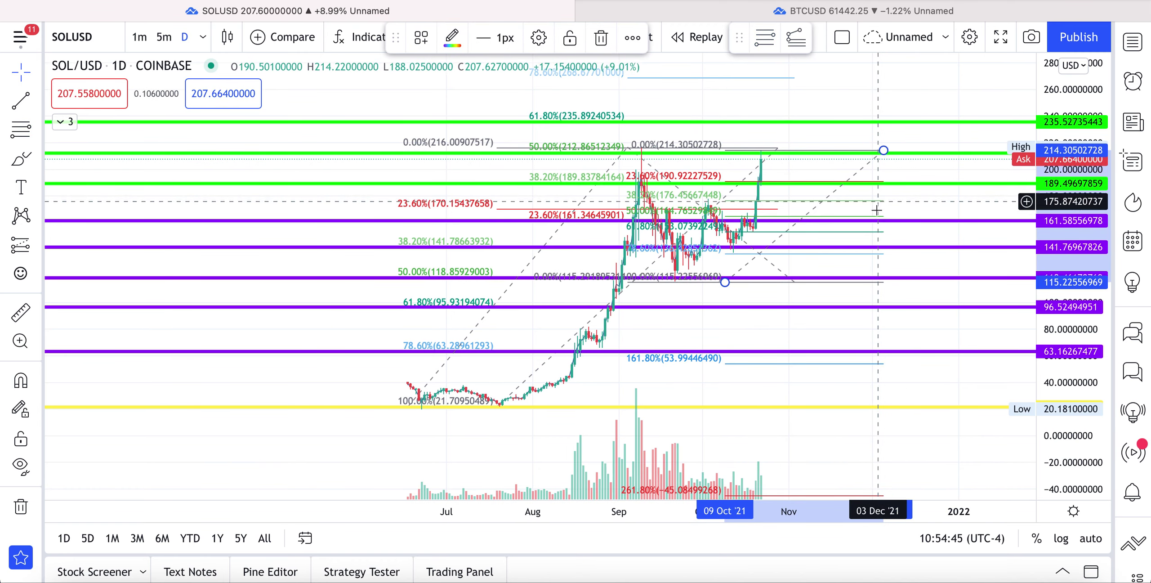
Copy a cyan line from the BTCUSD chart, place copies at about 176.00 and 154.98 on SOLUSD, and delete the extra copy
{"action": "left_click", "coordinate": [791, 14]}
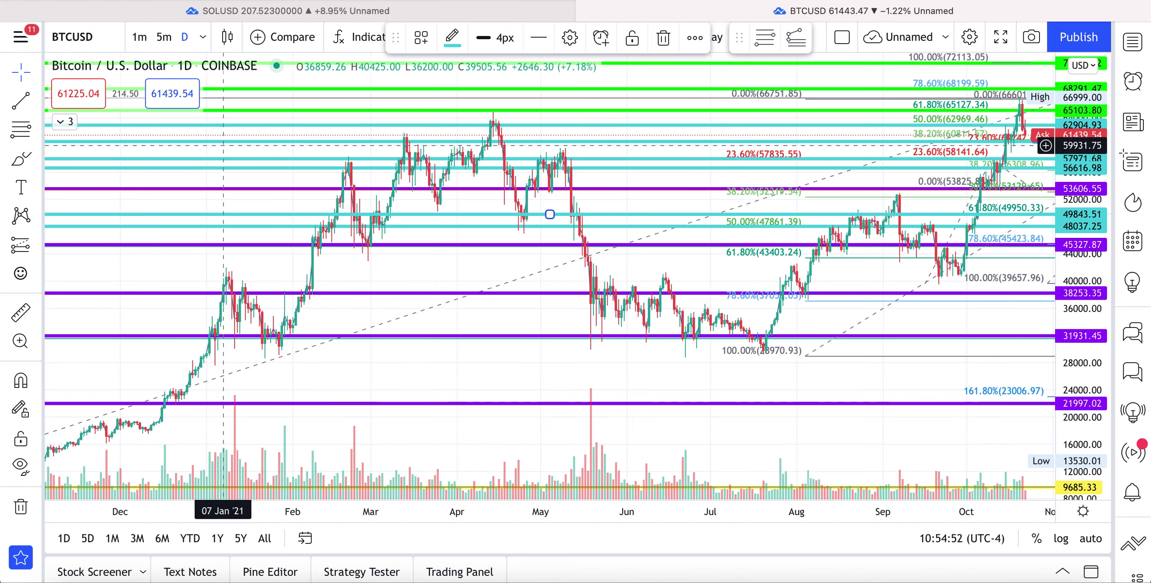
{"action": "key", "text": "ctrl+Tab"}
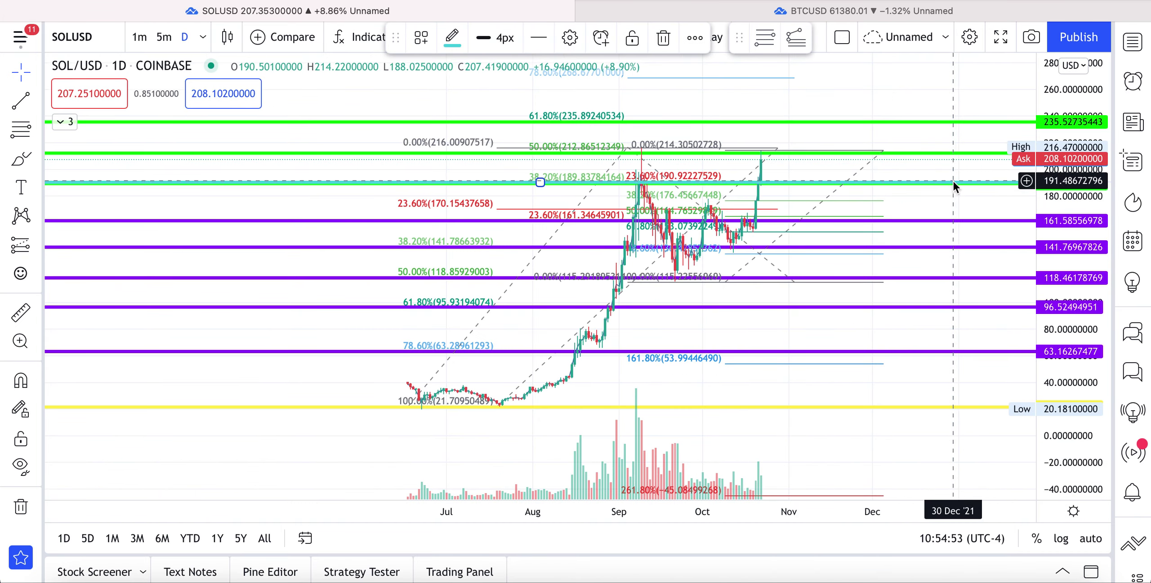
{"action": "left_click_drag", "start_coordinate": [952, 192], "coordinate": [928, 193]}
{"action": "key", "text": "super+v"}
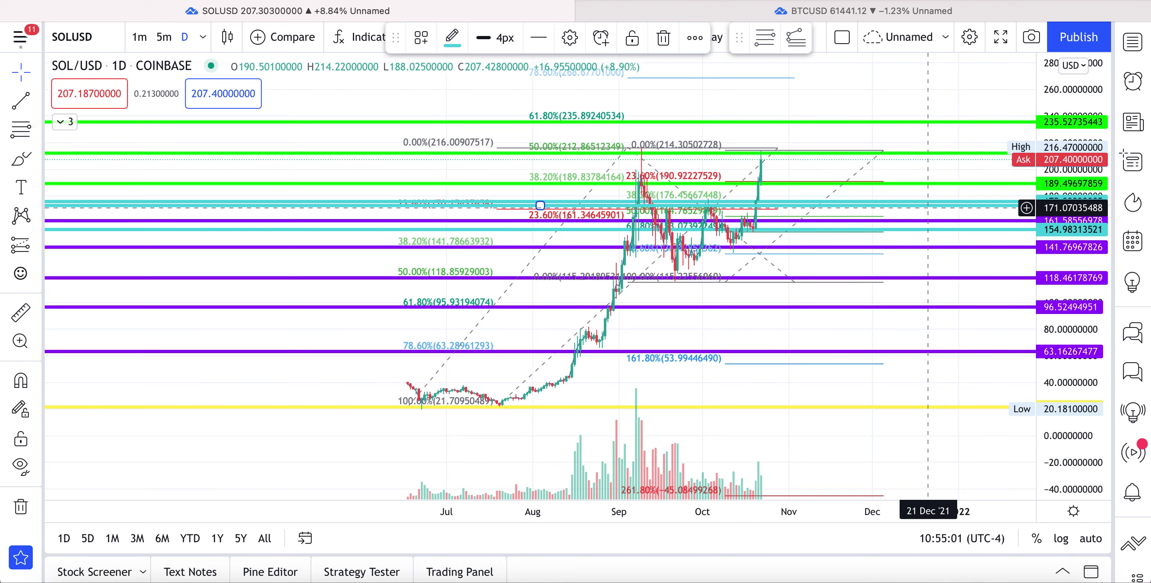
{"action": "key", "text": "Delete"}
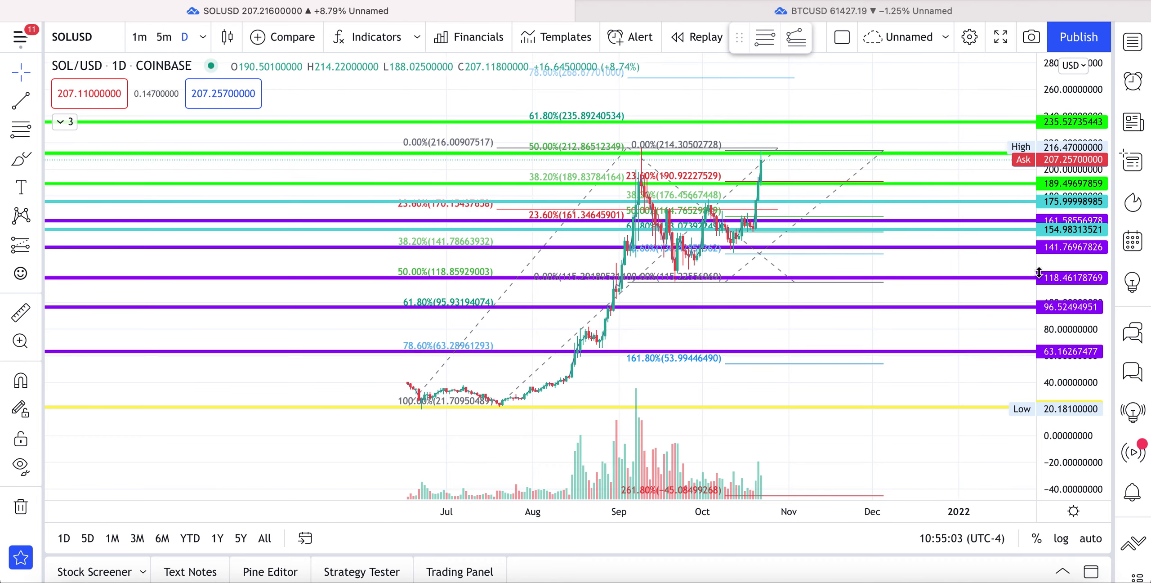
Copy a link to the image of the SOLUSD chart with its full set of levels in view
{"action": "left_click_drag", "start_coordinate": [1076, 218], "coordinate": [1081, 153]}
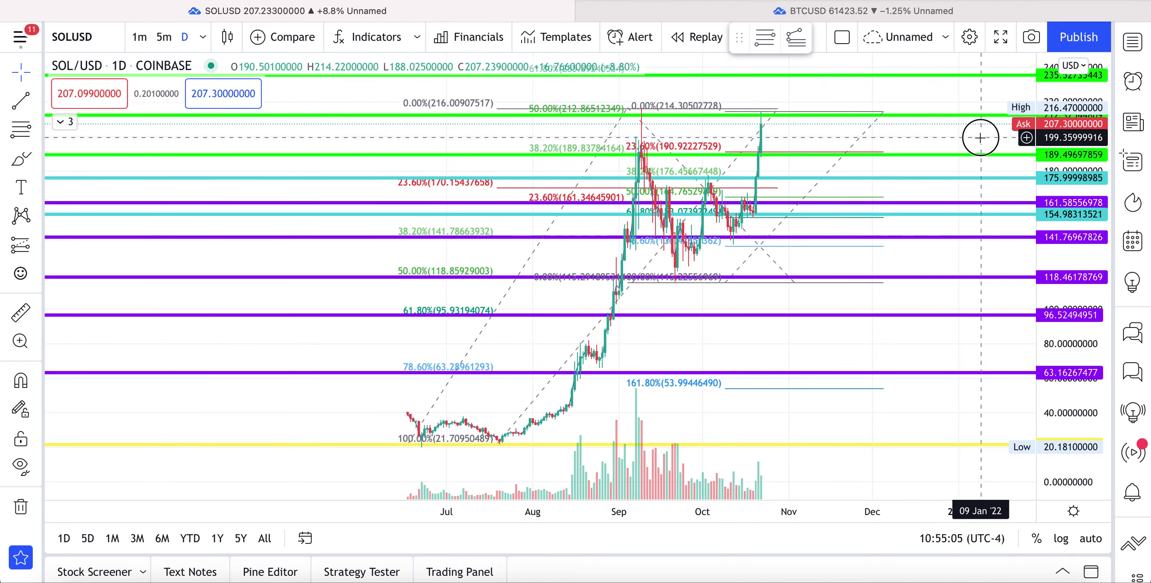
{"action": "left_click_drag", "start_coordinate": [979, 144], "coordinate": [976, 169]}
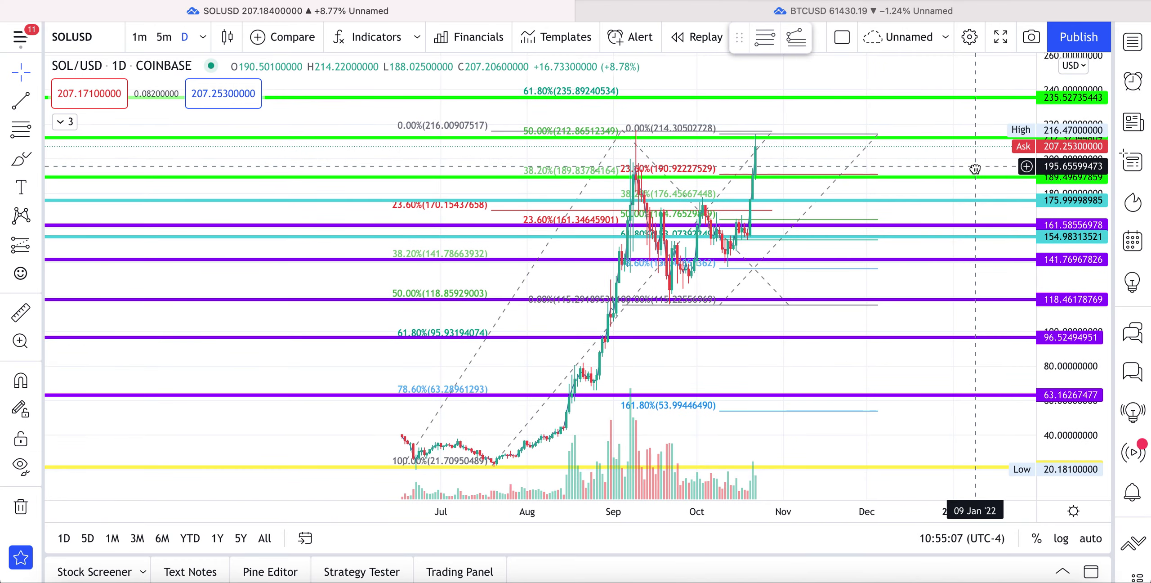
{"action": "left_click", "coordinate": [1031, 39]}
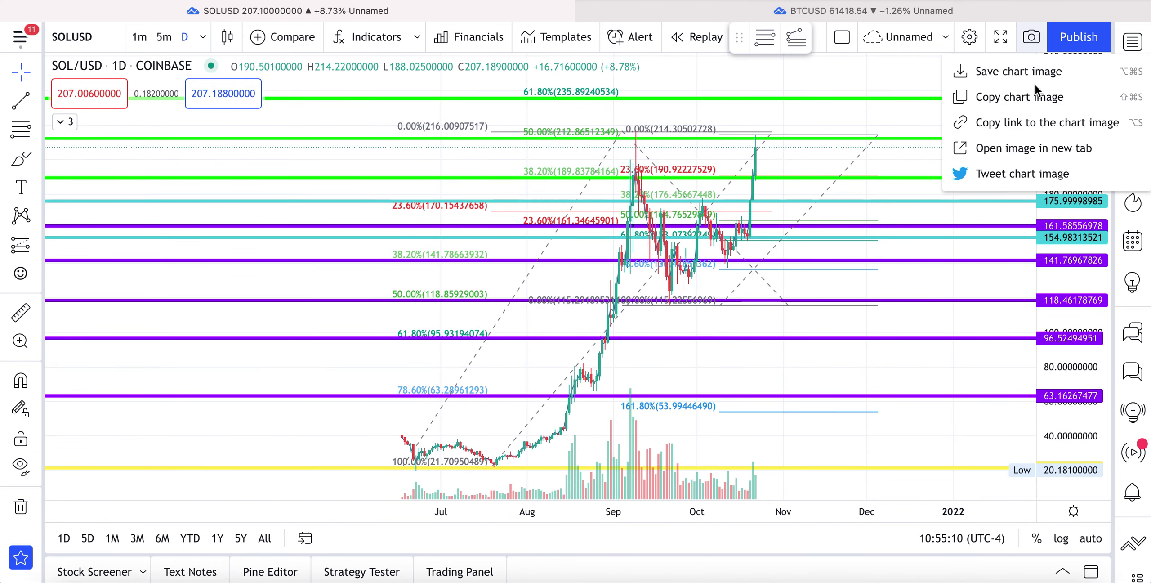
{"action": "left_click", "coordinate": [1038, 113]}
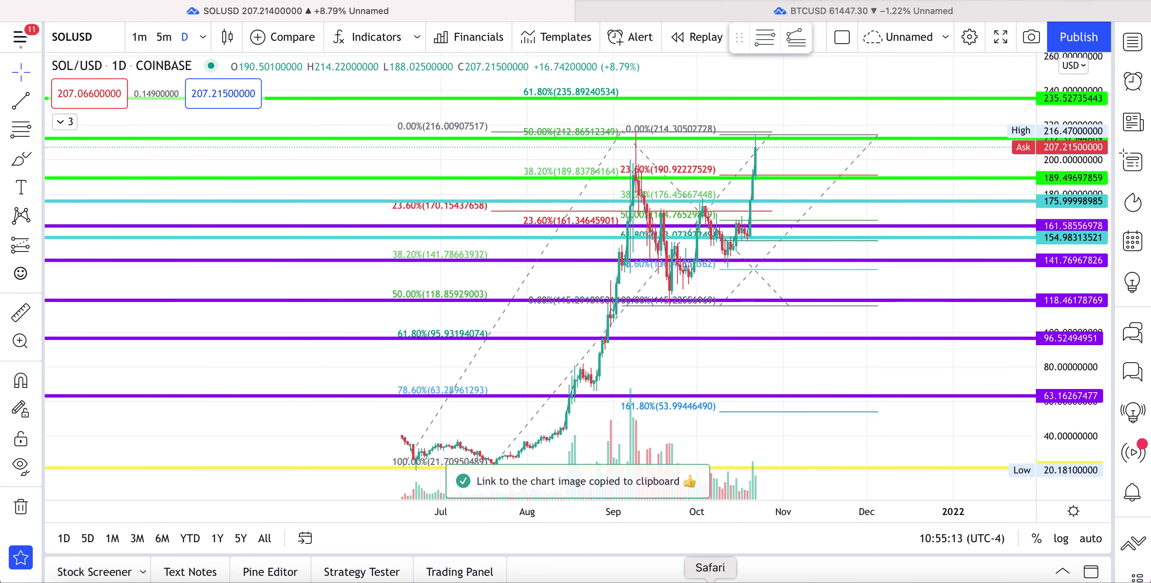
Switch to Discord and post the chart link under the heading SOL/USD in the charts channel
{"action": "left_click", "coordinate": [657, 580]}
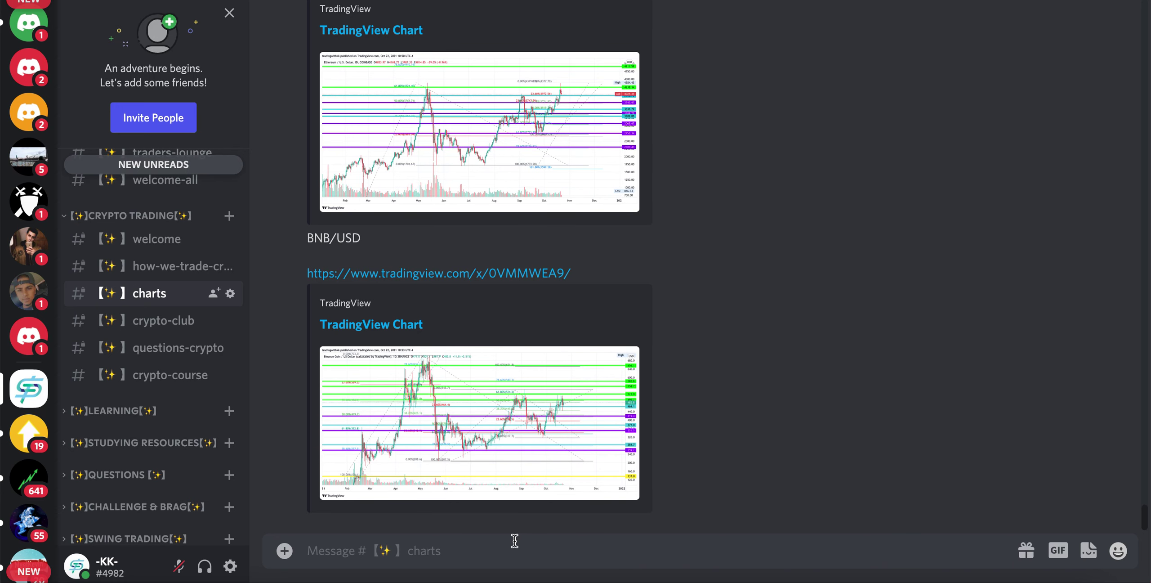
{"action": "key", "text": "shift+Return"}
{"action": "key", "text": "shift+Return"}
{"action": "key", "text": "super+v"}
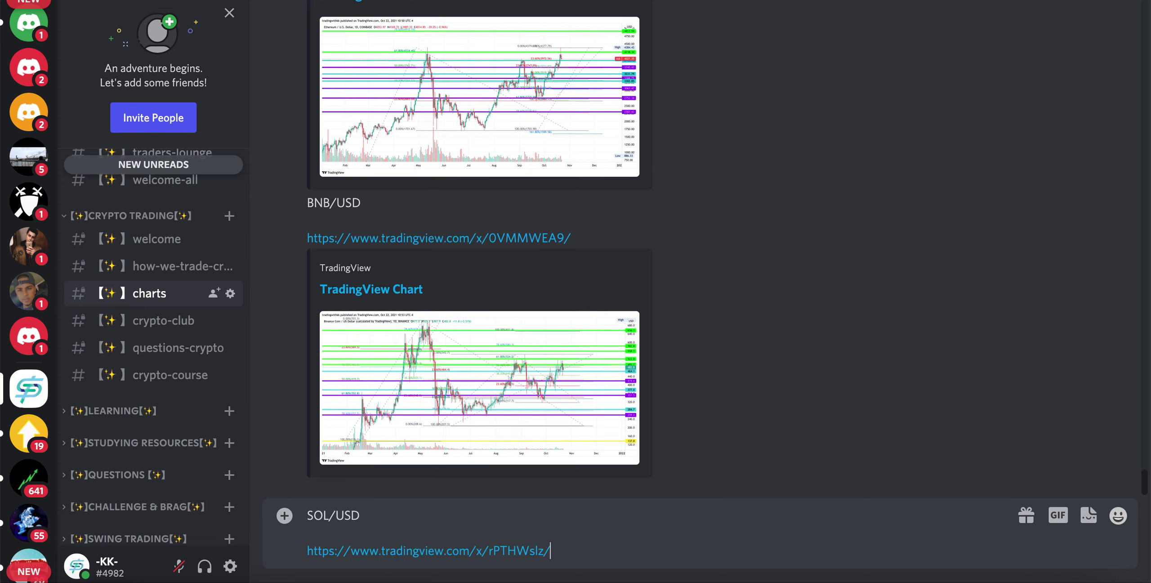
{"action": "key", "text": "Return"}
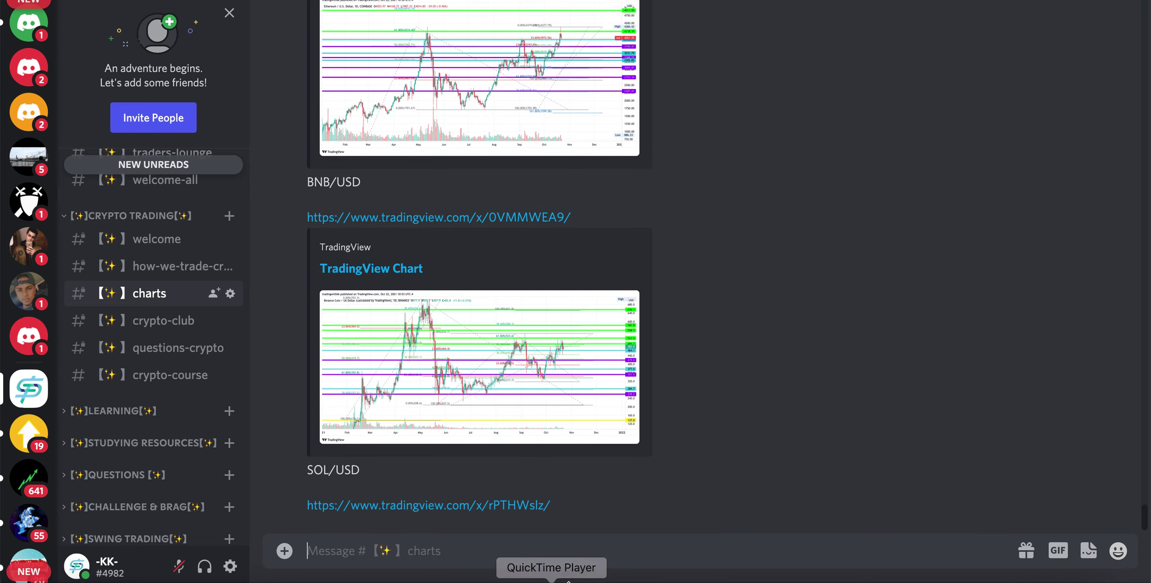
Return to the TradingView chart in Safari and change the symbol to ADAUSD from Coinbase
{"action": "left_click", "coordinate": [711, 578]}
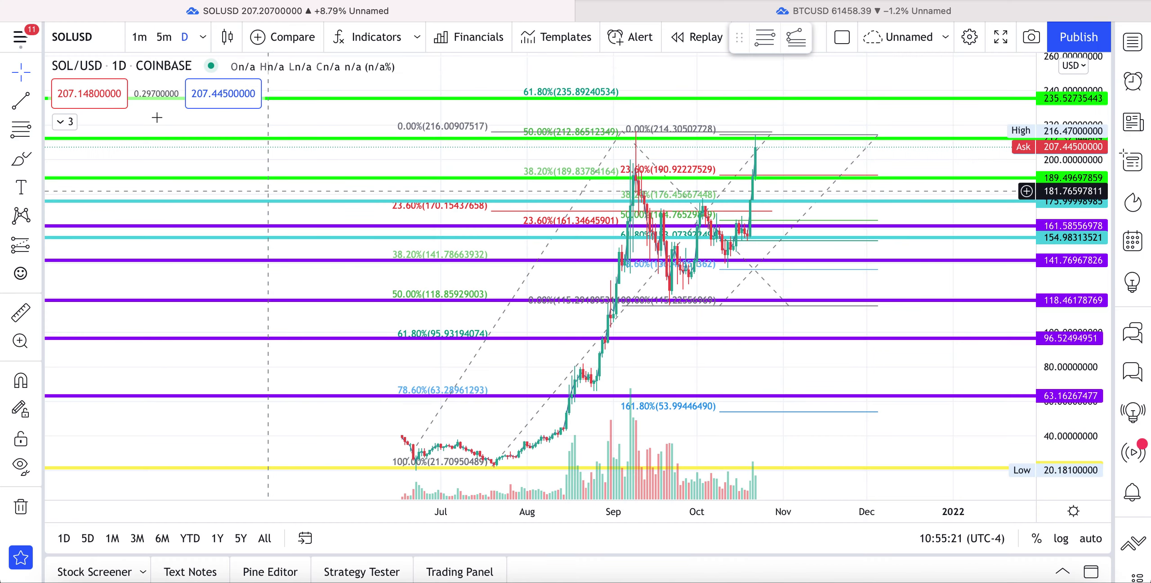
{"action": "left_click", "coordinate": [101, 36]}
{"action": "type", "text": "ADAUSD"}
{"action": "key", "text": "Return"}
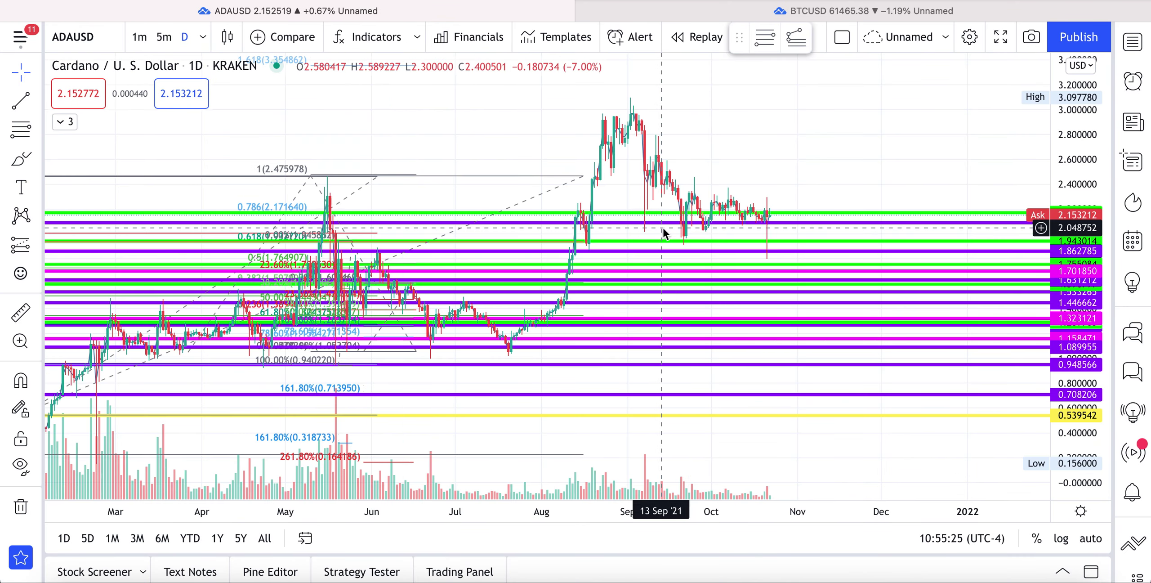
{"action": "left_click", "coordinate": [94, 45]}
{"action": "type", "text": "ADAUSD"}
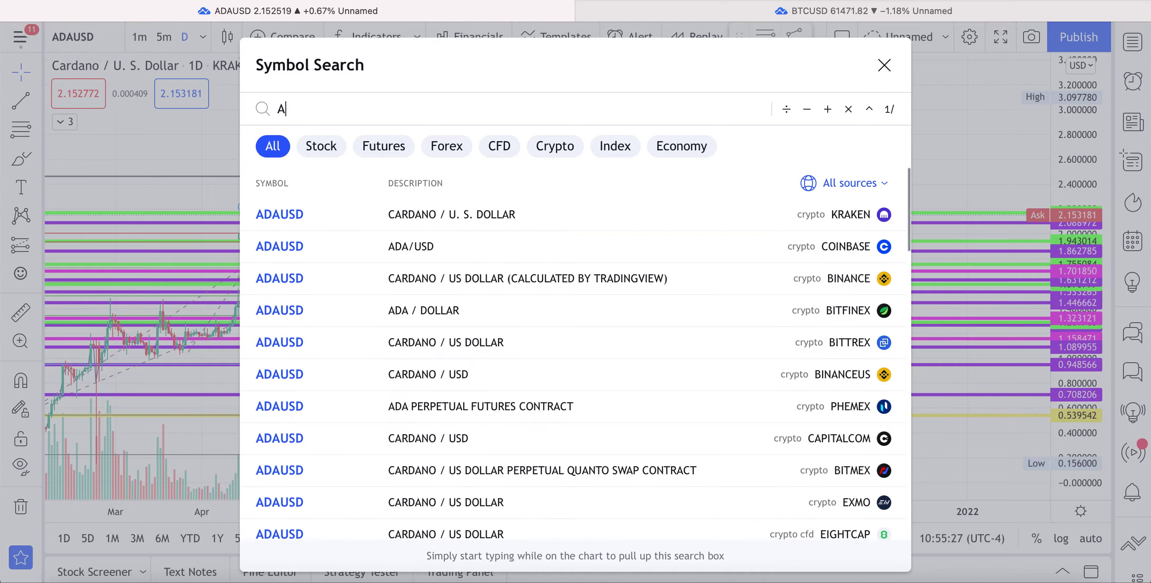
{"action": "left_click", "coordinate": [737, 248]}
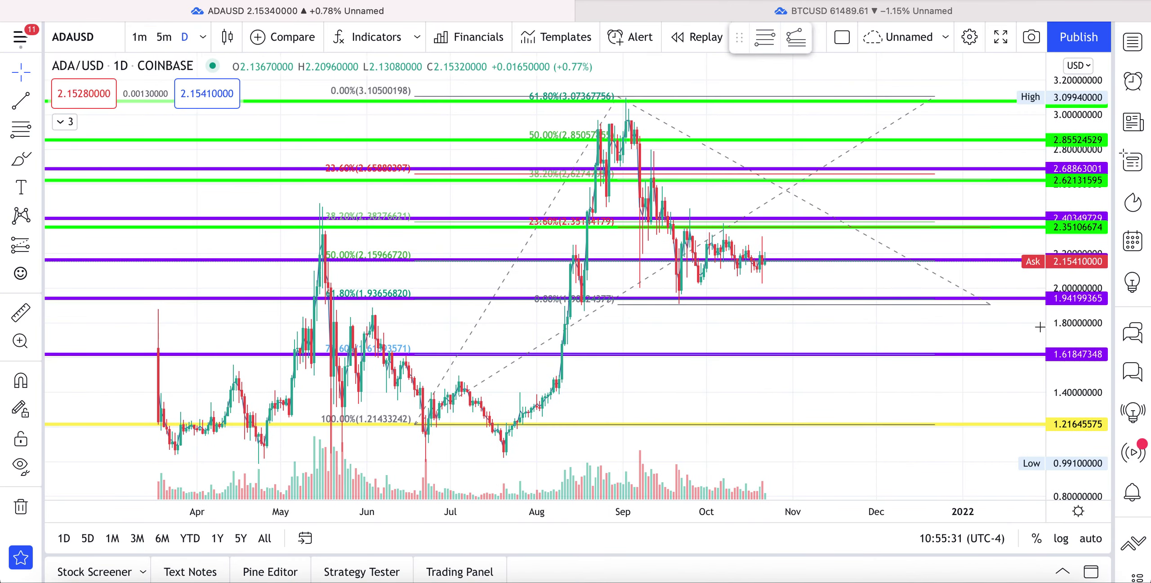
Delete the purple lines at about 2.40 and 2.69 from the ADAUSD chart
{"action": "left_click_drag", "start_coordinate": [1004, 334], "coordinate": [996, 358]}
{"action": "left_click_drag", "start_coordinate": [1078, 193], "coordinate": [1077, 270]}
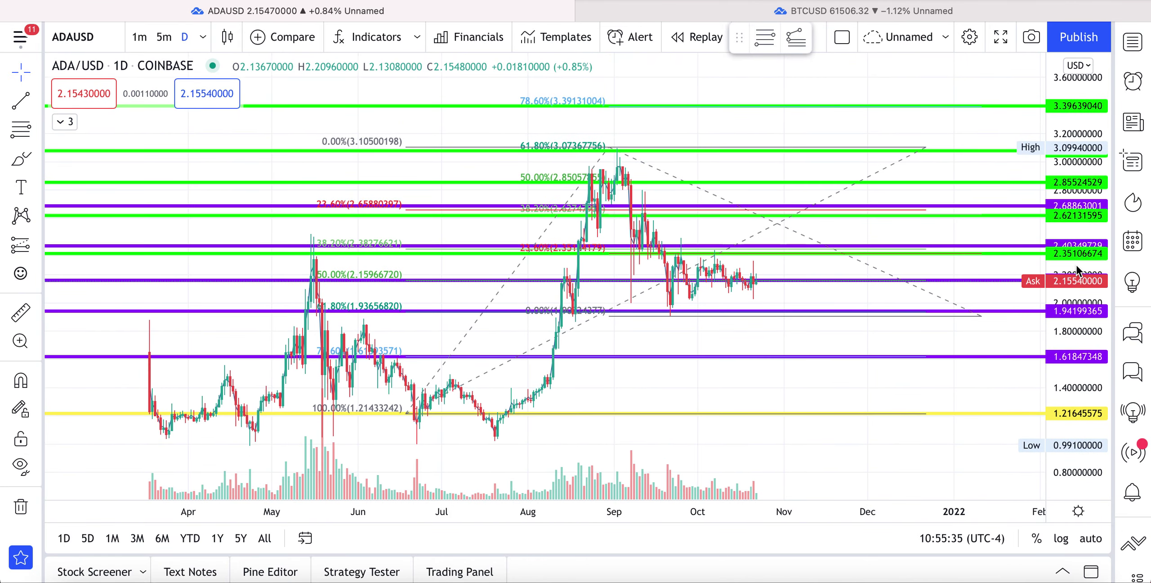
{"action": "left_click", "coordinate": [994, 247]}
{"action": "key", "text": "Delete"}
{"action": "left_click", "coordinate": [986, 206]}
{"action": "key", "text": "Delete"}
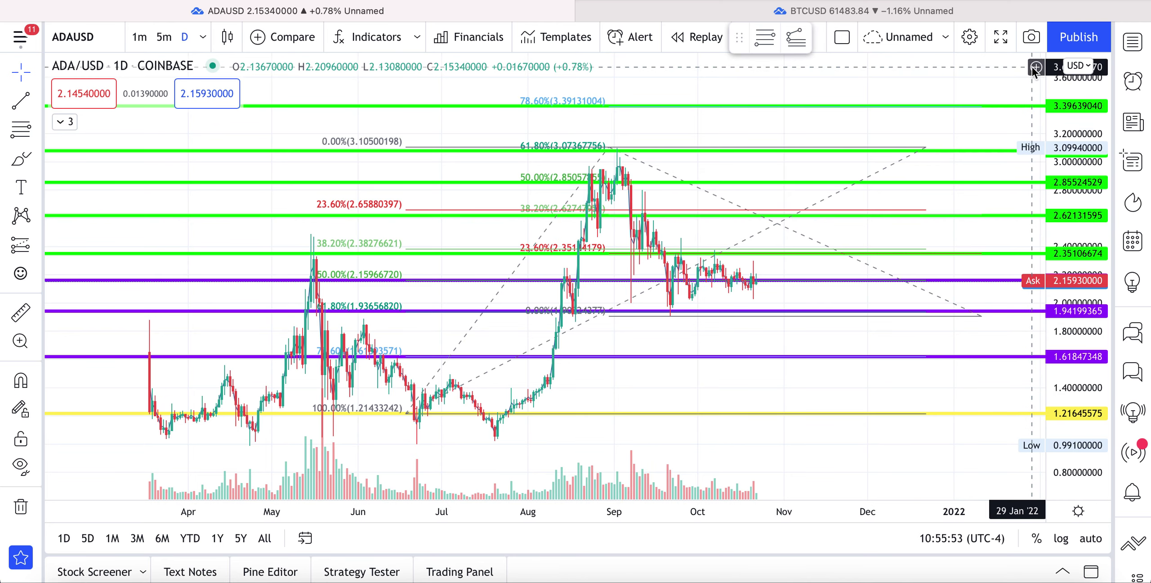
Copy a link to the ADAUSD chart image and post it under the heading ADA/USD in Discord's charts channel
{"action": "left_click", "coordinate": [1030, 37]}
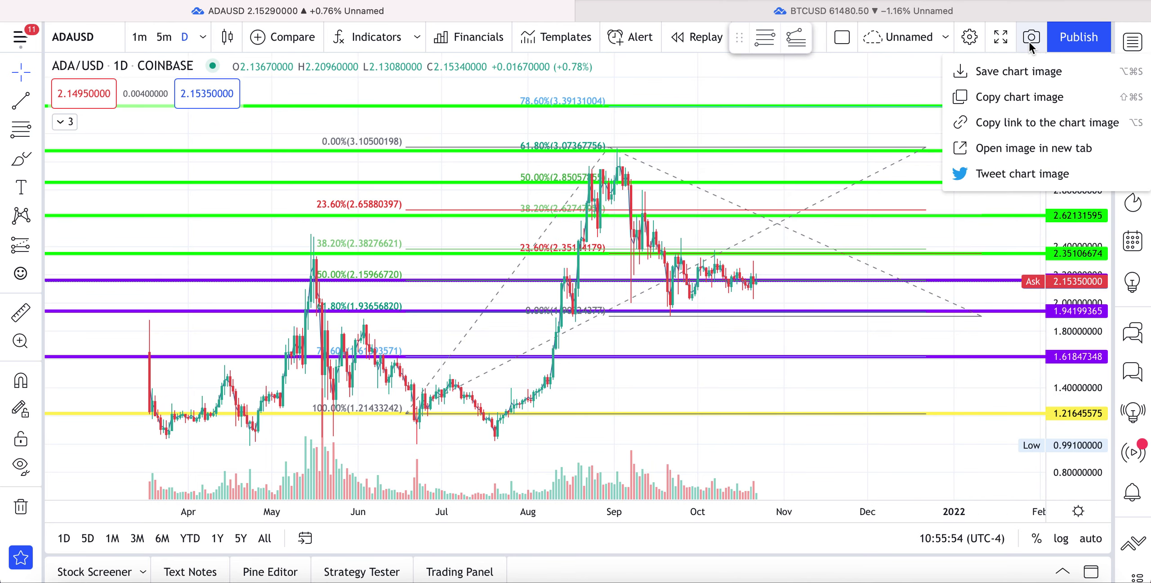
{"action": "left_click", "coordinate": [1018, 122]}
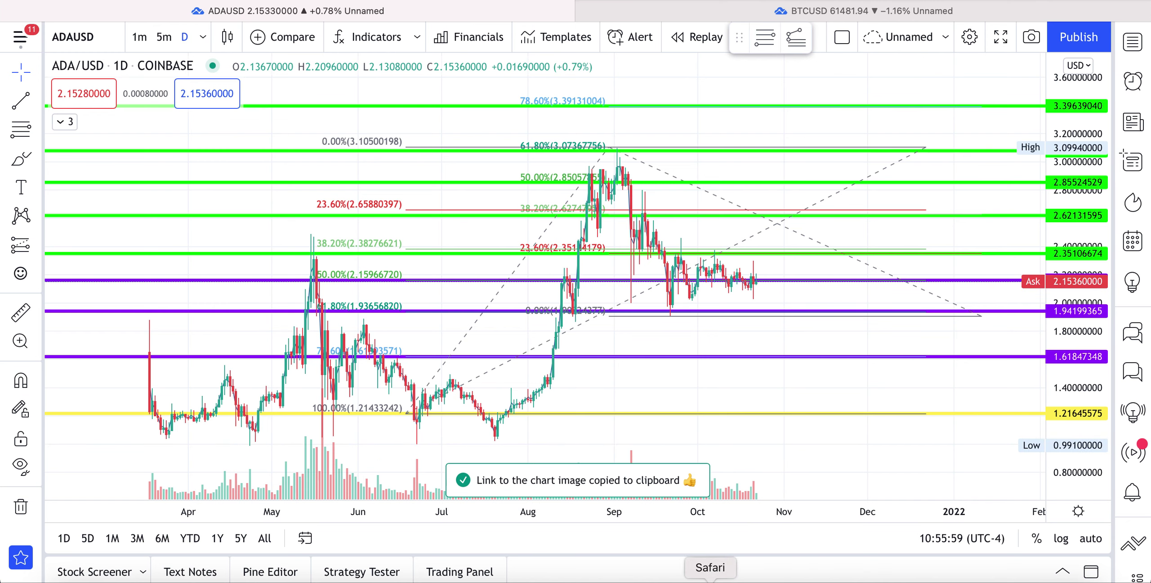
{"action": "left_click", "coordinate": [657, 579]}
{"action": "type", "text": "ADA/USD"}
{"action": "key", "text": "shift+Return"}
{"action": "key", "text": "super+v"}
{"action": "key", "text": "Return"}
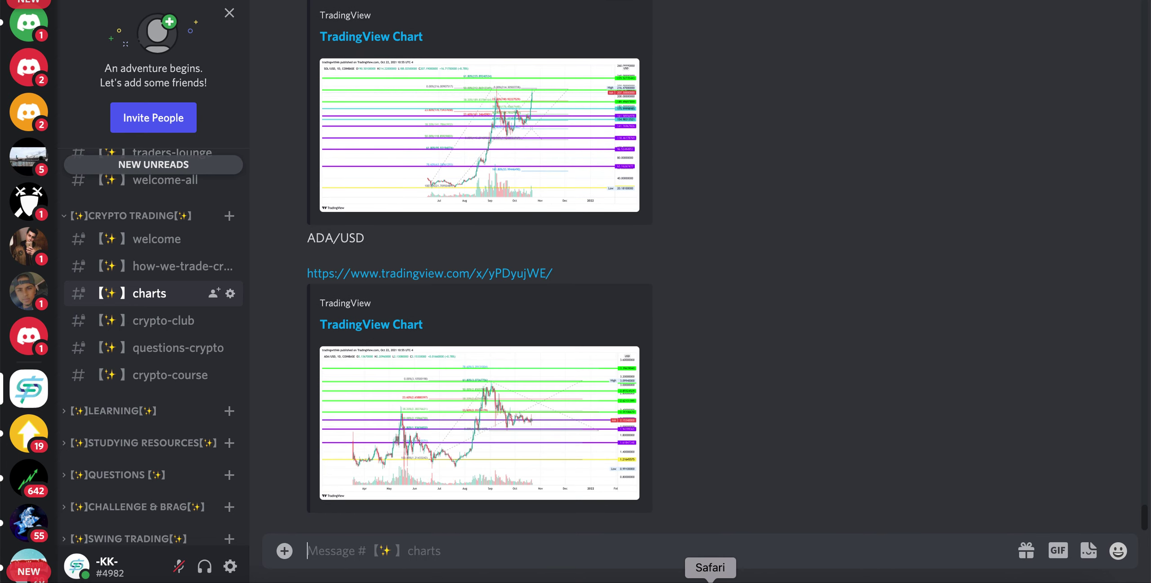
Return to the TradingView chart in Safari and change the symbol to DOGEUSD from Bittrex
{"action": "left_click", "coordinate": [710, 579]}
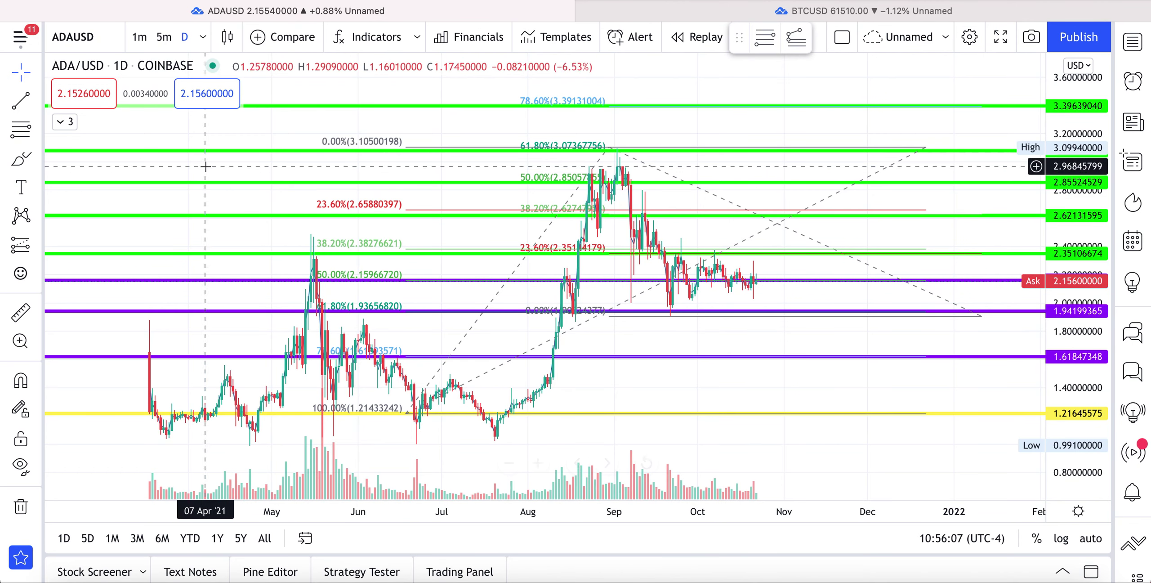
{"action": "left_click", "coordinate": [104, 42]}
{"action": "type", "text": "DOGEUSD"}
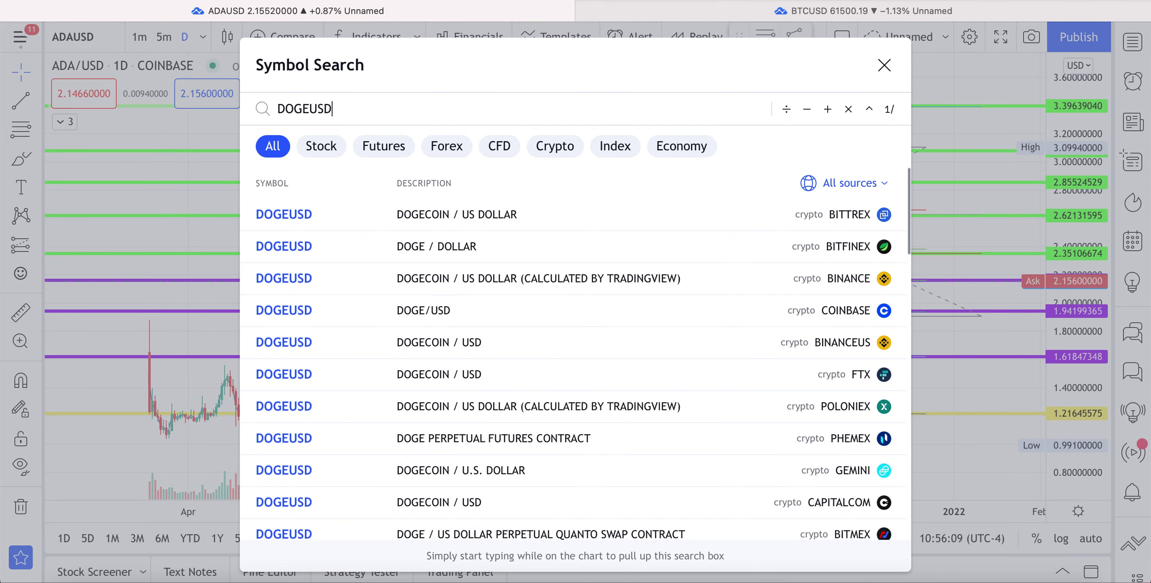
{"action": "left_click", "coordinate": [545, 299]}
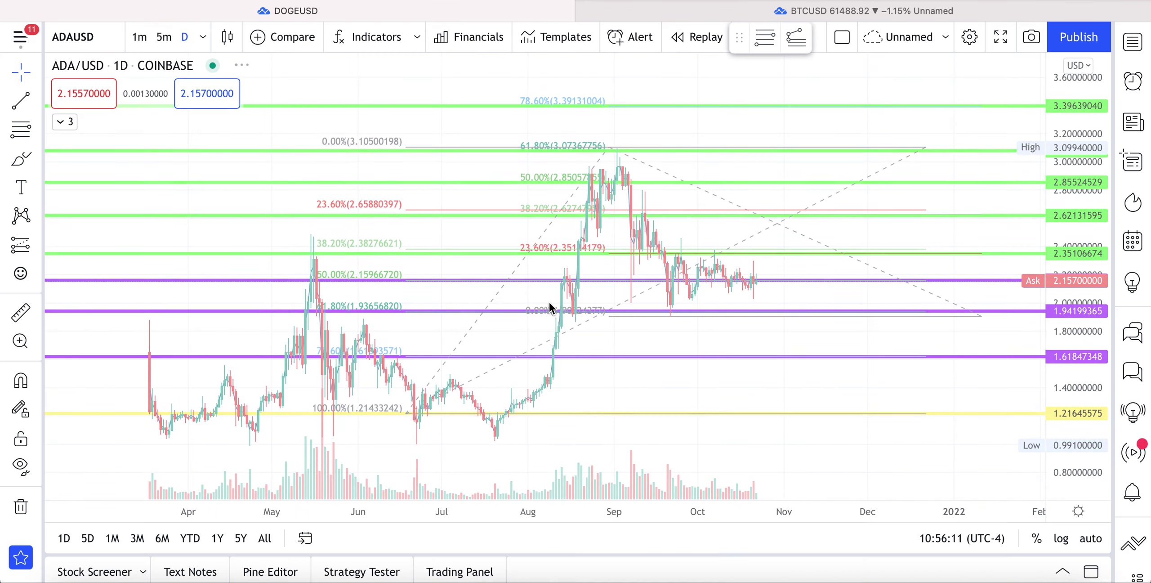
{"action": "left_click", "coordinate": [100, 38]}
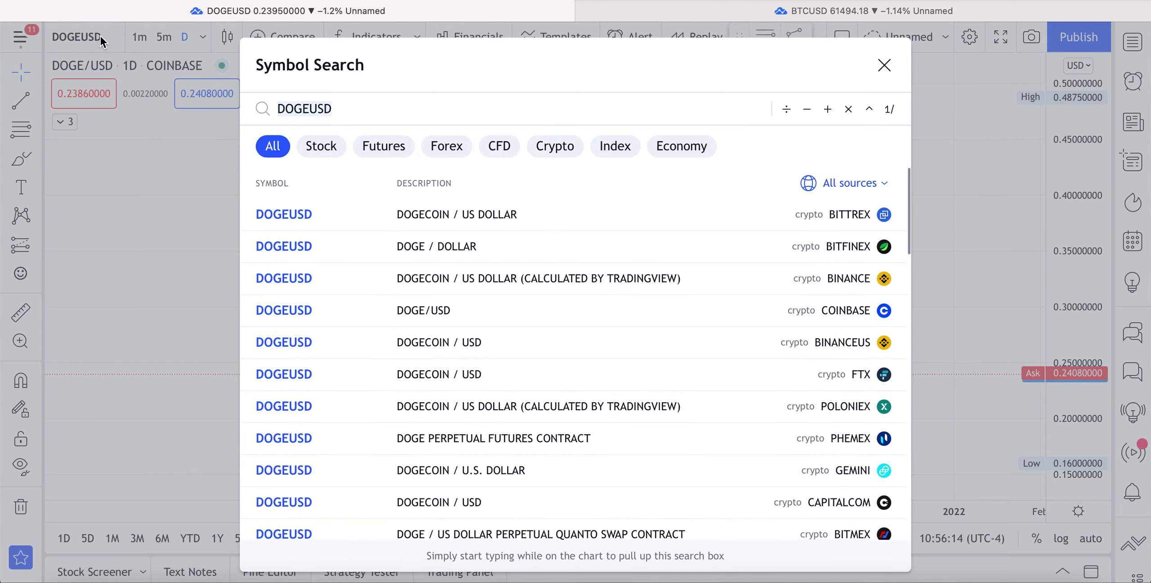
{"action": "left_click", "coordinate": [615, 221]}
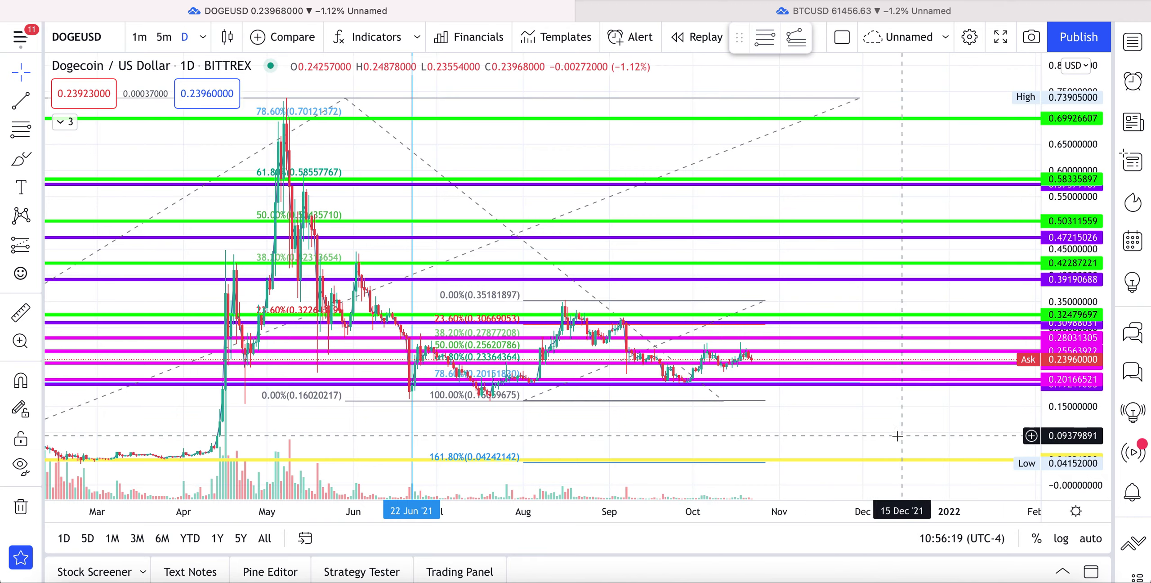
Delete the purple lines at about 0.39, 0.47 and 0.57 from the DOGEUSD chart
{"action": "left_click_drag", "start_coordinate": [874, 428], "coordinate": [932, 428]}
{"action": "left_click_drag", "start_coordinate": [1076, 265], "coordinate": [1075, 275]}
{"action": "left_click_drag", "start_coordinate": [915, 438], "coordinate": [911, 410]}
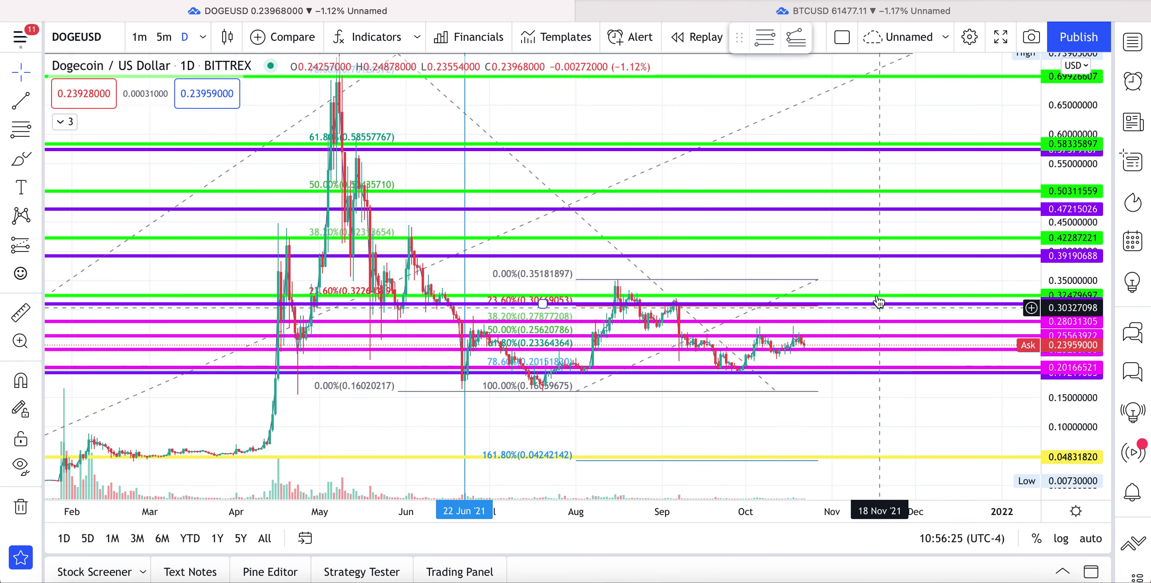
{"action": "left_click", "coordinate": [880, 256]}
{"action": "key", "text": "Delete"}
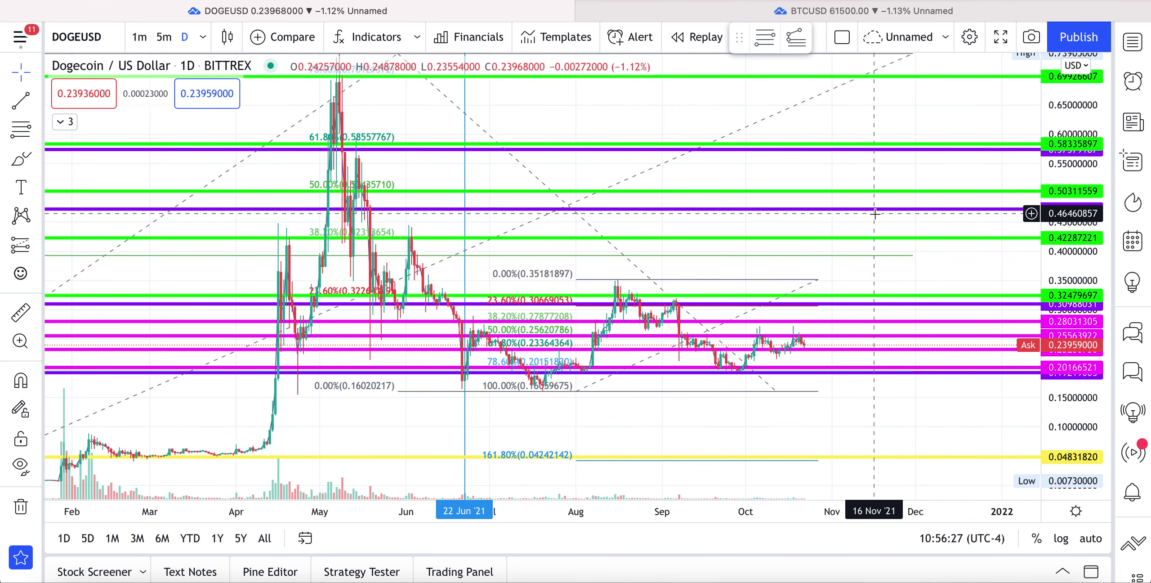
{"action": "key", "text": "Delete"}
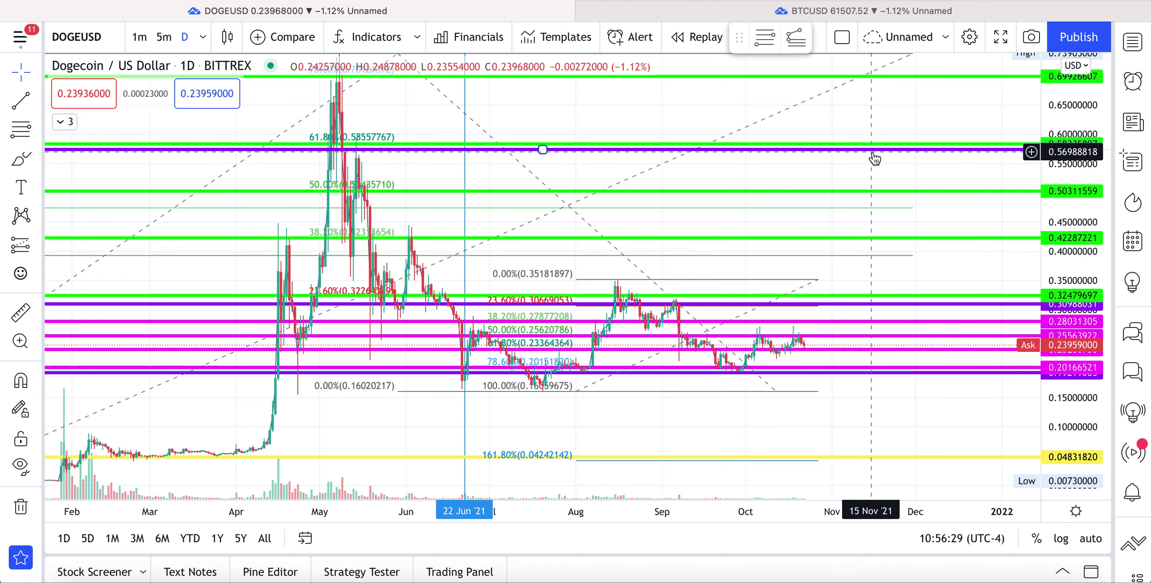
{"action": "left_click", "coordinate": [871, 152]}
{"action": "key", "text": "Delete"}
Draw a trend-based Fibonacci extension on DOGEUSD from the low near 0.160 through the August high near 0.353 to the pullback low near 0.194
{"action": "left_click_drag", "start_coordinate": [1059, 241], "coordinate": [1037, 107]}
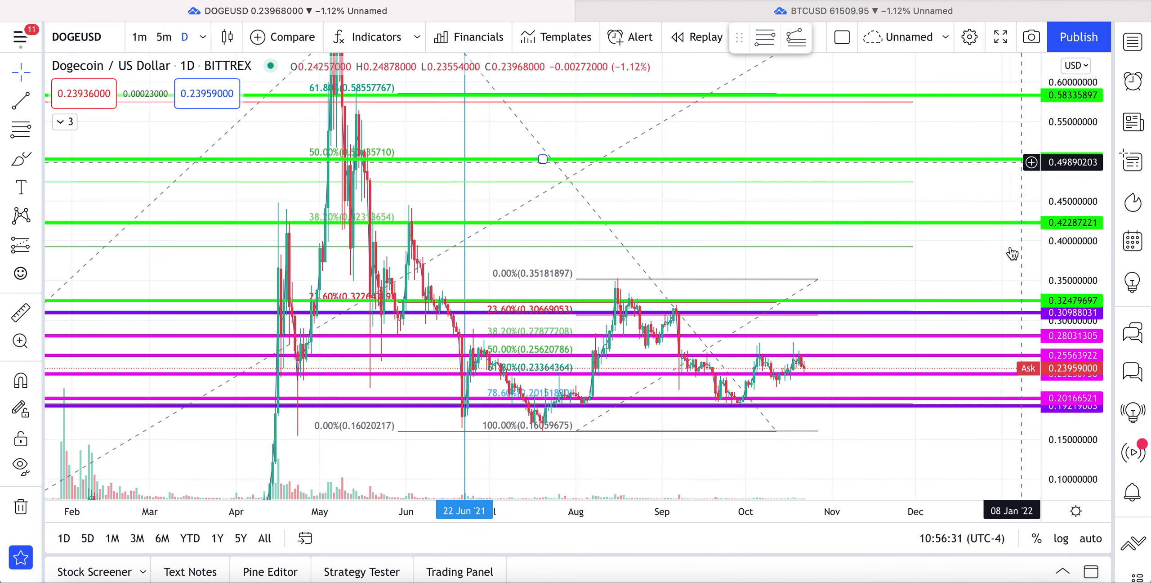
{"action": "left_click_drag", "start_coordinate": [992, 278], "coordinate": [984, 211]}
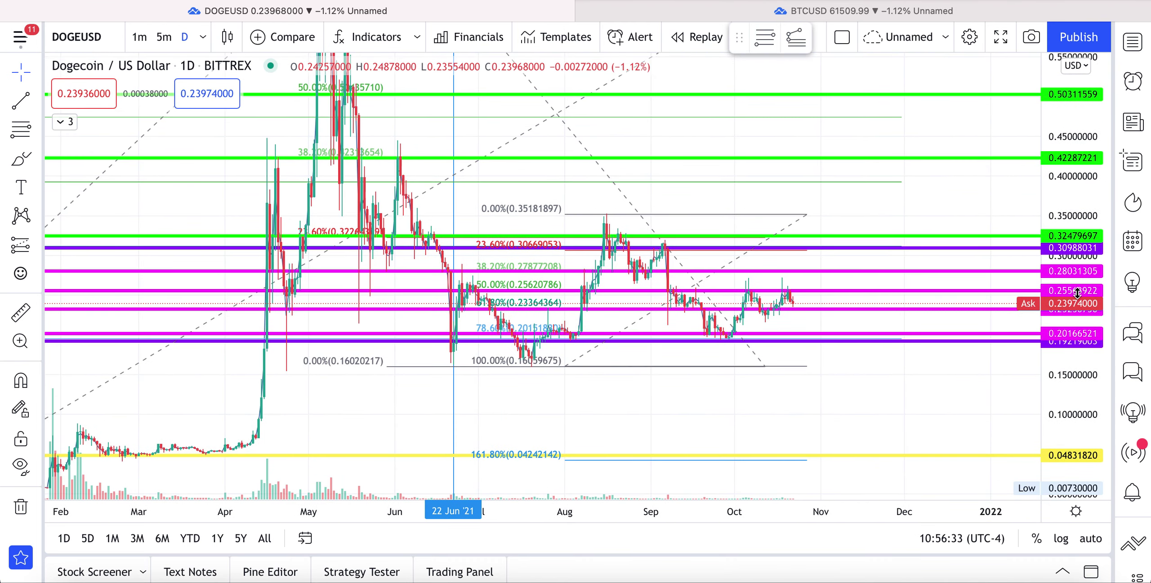
{"action": "left_click_drag", "start_coordinate": [1077, 292], "coordinate": [1073, 238]}
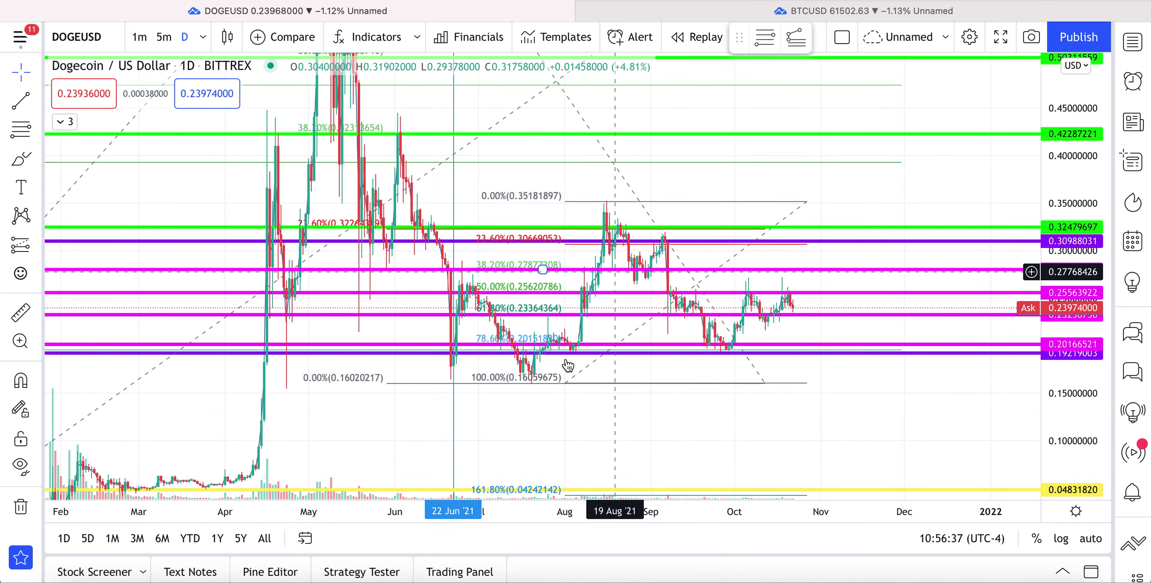
{"action": "left_click", "coordinate": [37, 129]}
{"action": "left_click", "coordinate": [123, 77]}
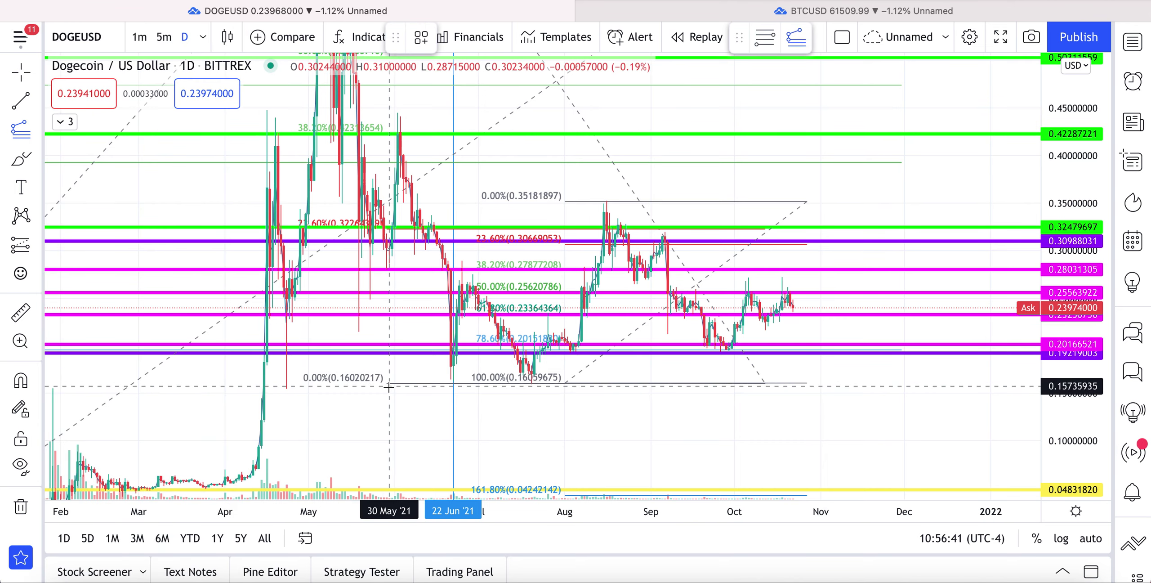
{"action": "left_click", "coordinate": [603, 202]}
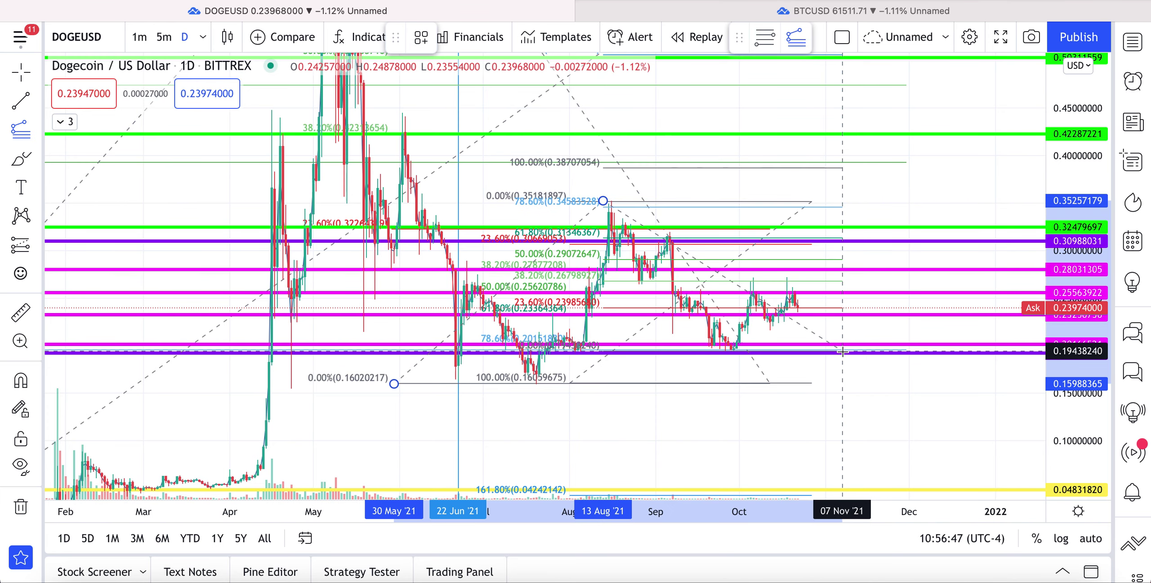
Replace the magenta line near 0.280 with green lines at about 0.290, 0.278 and 0.269, and delete the purple line near 0.310
{"action": "left_click", "coordinate": [887, 271]}
{"action": "mouse_move", "coordinate": [888, 272]}
{"action": "left_mouse_down"}
{"action": "mouse_move", "coordinate": [896, 230]}
{"action": "mouse_move", "coordinate": [881, 196]}
{"action": "mouse_move", "coordinate": [871, 261]}
{"action": "left_mouse_up"}
{"action": "key", "text": "super+c"}
{"action": "key", "text": "super+v"}
{"action": "key", "text": "alt+h"}
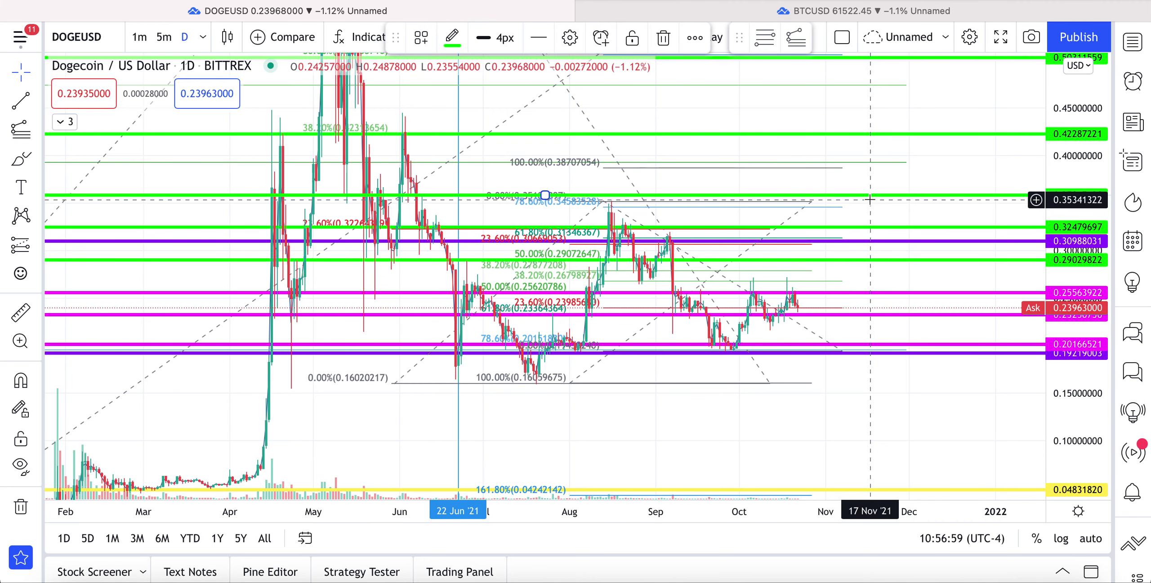
{"action": "left_click_drag", "start_coordinate": [868, 225], "coordinate": [861, 274]}
{"action": "key", "text": "alt+h"}
{"action": "left_click_drag", "start_coordinate": [877, 202], "coordinate": [869, 286]}
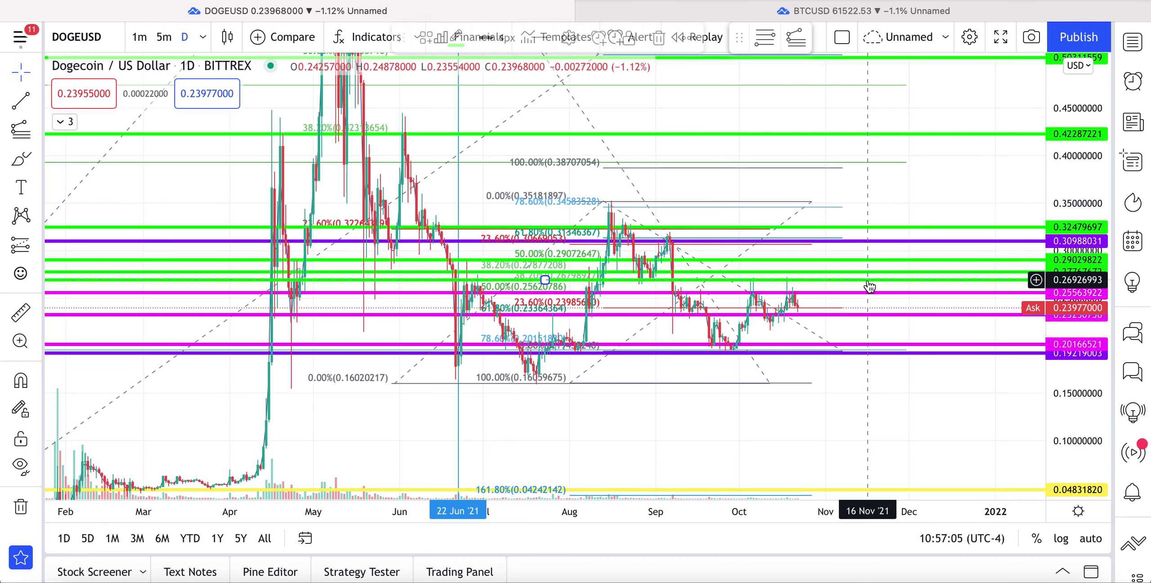
{"action": "key", "text": "Delete"}
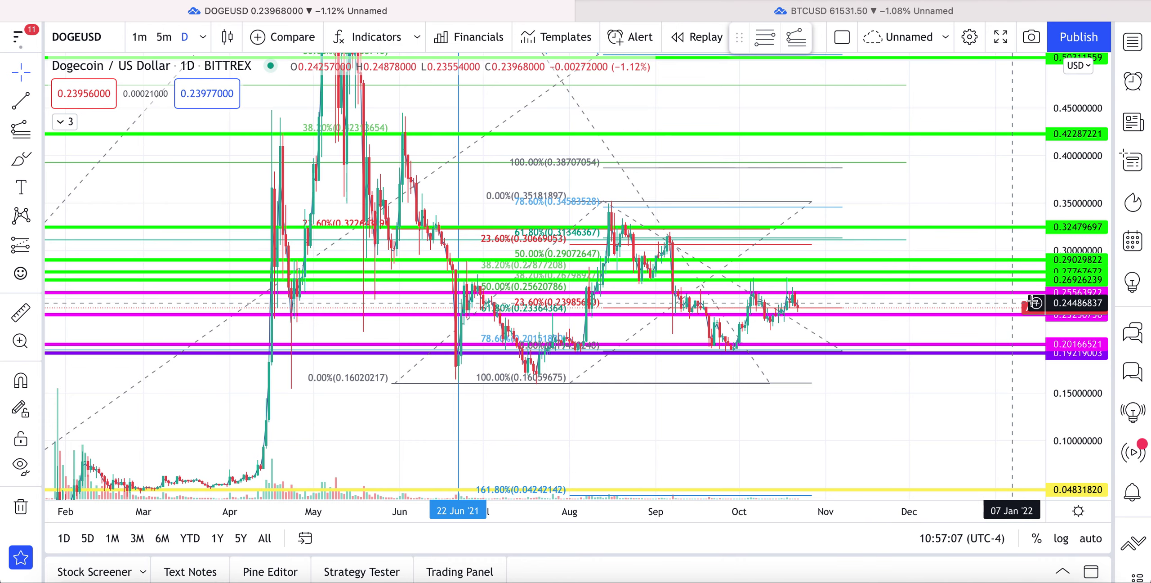
Examine the DOGEUSD levels against price, both across the full price range and around the recent candles
{"action": "left_click_drag", "start_coordinate": [1079, 294], "coordinate": [1071, 137]}
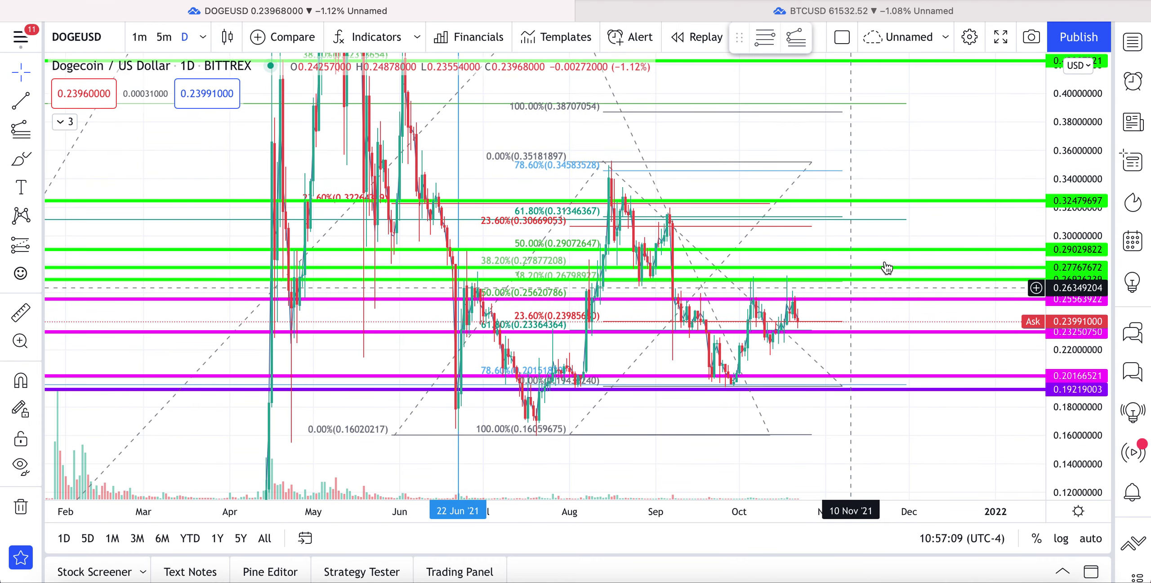
{"action": "left_click_drag", "start_coordinate": [953, 229], "coordinate": [954, 209]}
{"action": "left_click_drag", "start_coordinate": [1080, 155], "coordinate": [1071, 281]}
{"action": "left_click_drag", "start_coordinate": [974, 199], "coordinate": [964, 242]}
{"action": "left_click_drag", "start_coordinate": [1077, 202], "coordinate": [1072, 300]}
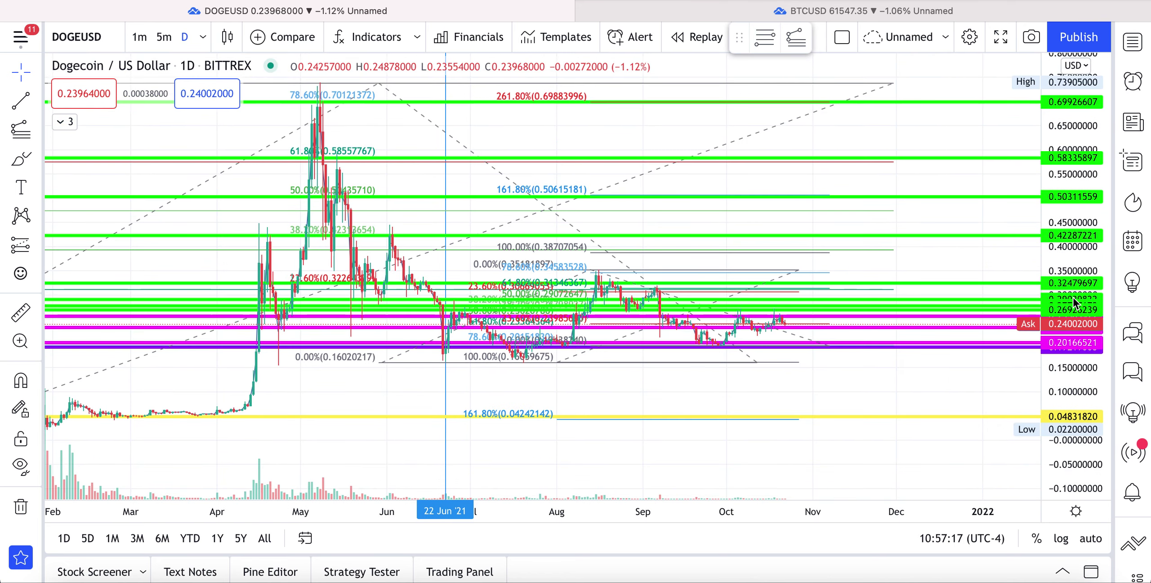
{"action": "left_click_drag", "start_coordinate": [966, 208], "coordinate": [963, 233]}
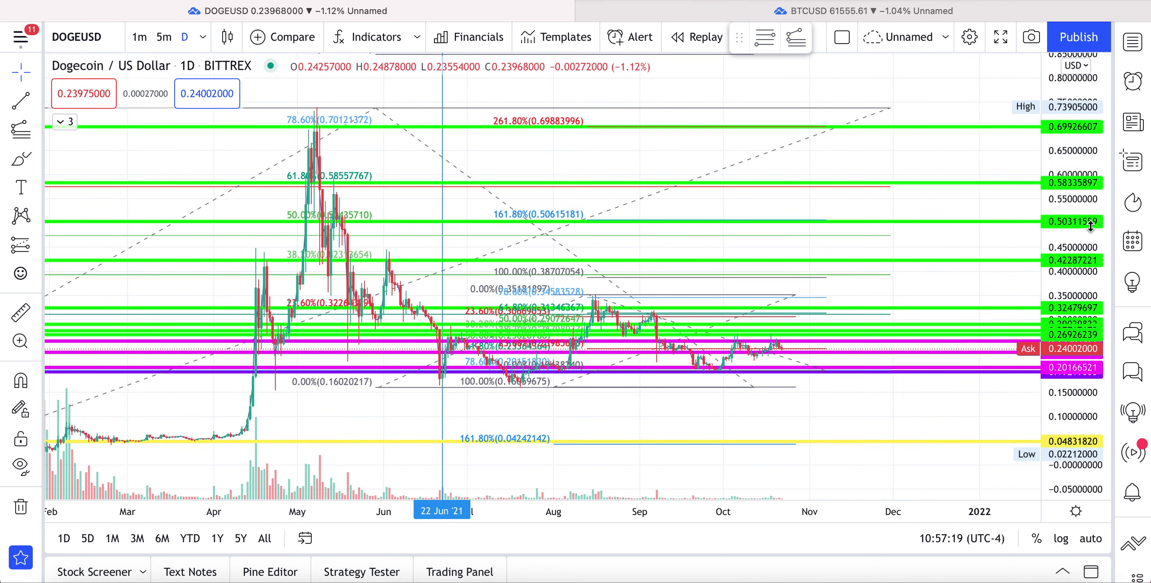
{"action": "left_click_drag", "start_coordinate": [946, 279], "coordinate": [944, 263]}
{"action": "left_click_drag", "start_coordinate": [1079, 333], "coordinate": [1083, 90]}
{"action": "left_click_drag", "start_coordinate": [994, 255], "coordinate": [988, 159]}
{"action": "left_click_drag", "start_coordinate": [1046, 194], "coordinate": [1014, 190]}
{"action": "left_click_drag", "start_coordinate": [948, 148], "coordinate": [948, 109]}
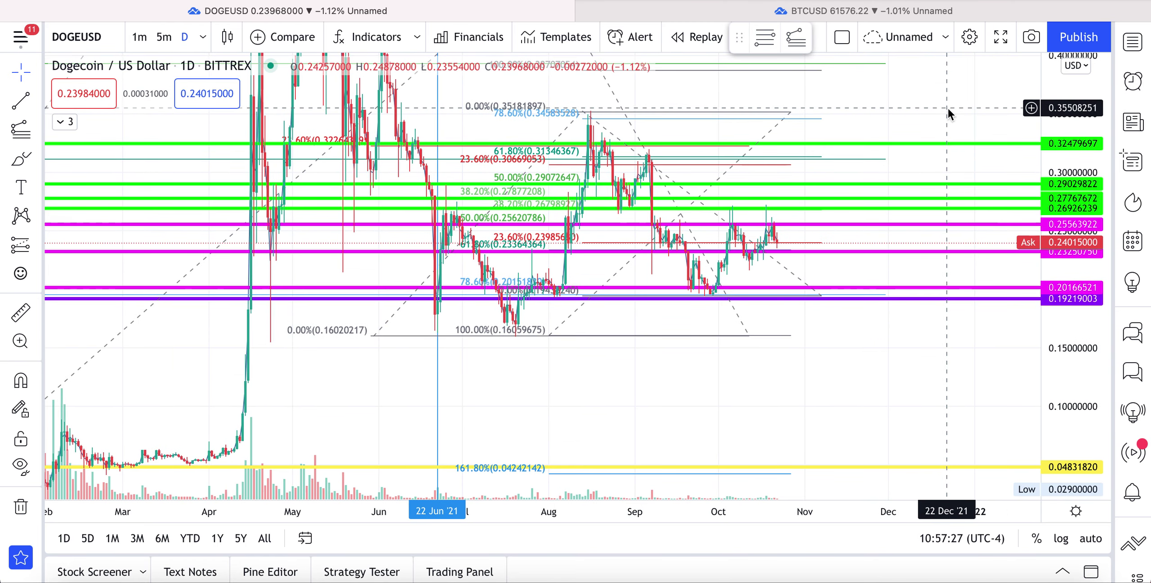
Copy a link to the DOGEUSD chart image and post it under the heading DOGE/USD in Discord's charts channel
{"action": "left_click", "coordinate": [1031, 37]}
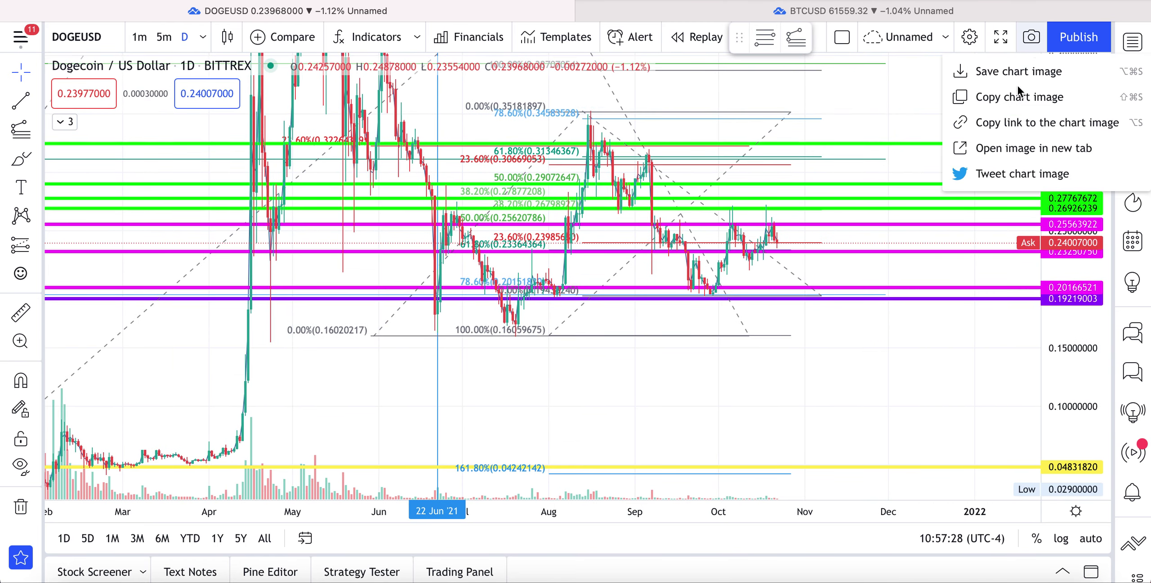
{"action": "left_click", "coordinate": [1028, 125]}
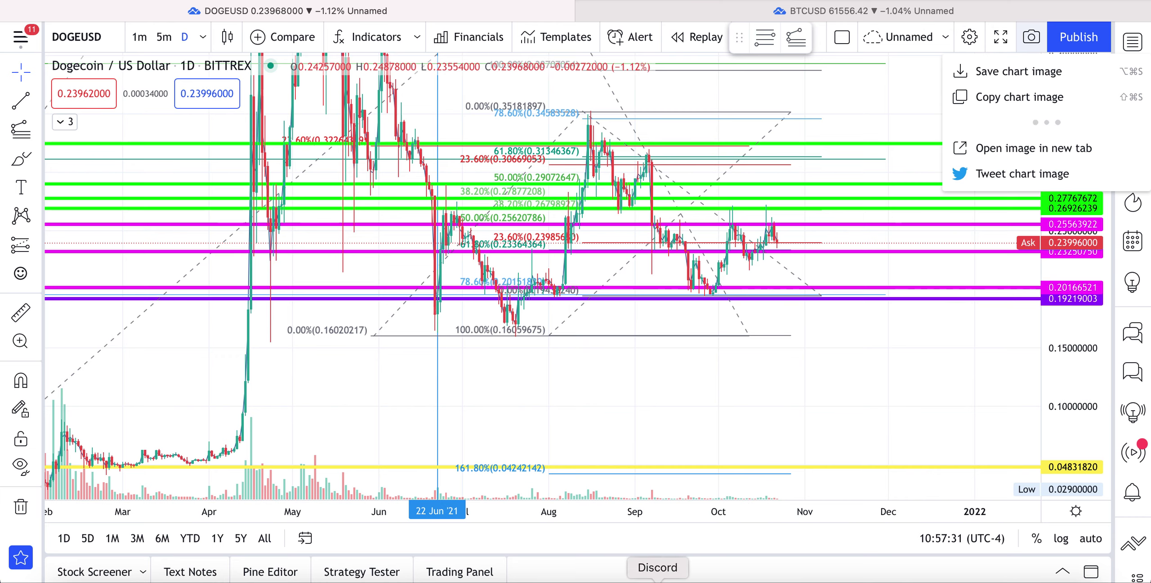
{"action": "left_click", "coordinate": [657, 581]}
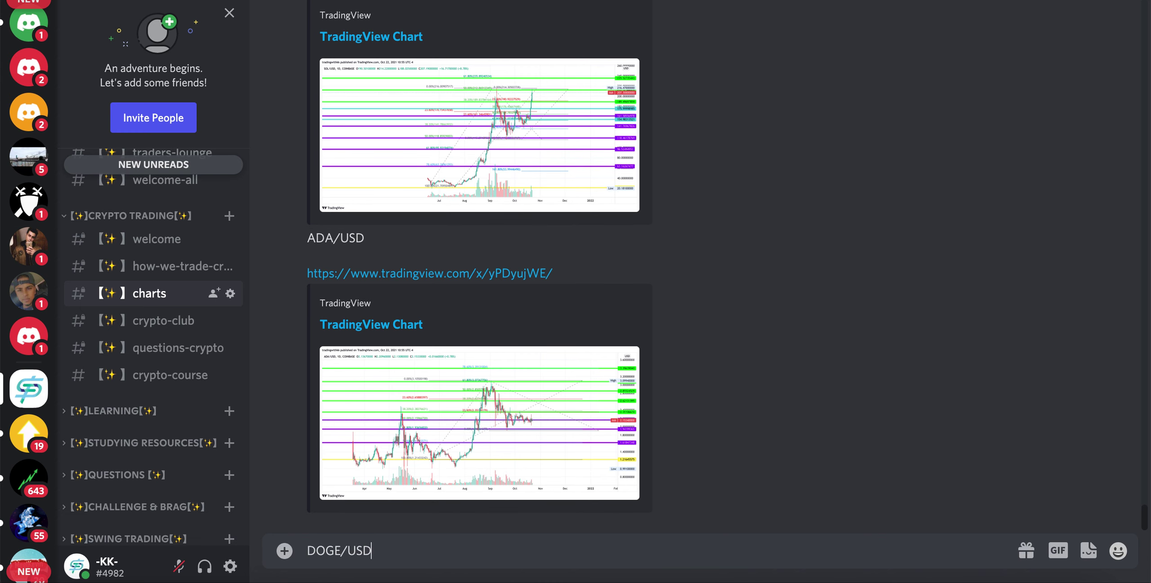
{"action": "key", "text": "shift+Return"}
{"action": "key", "text": "Return"}
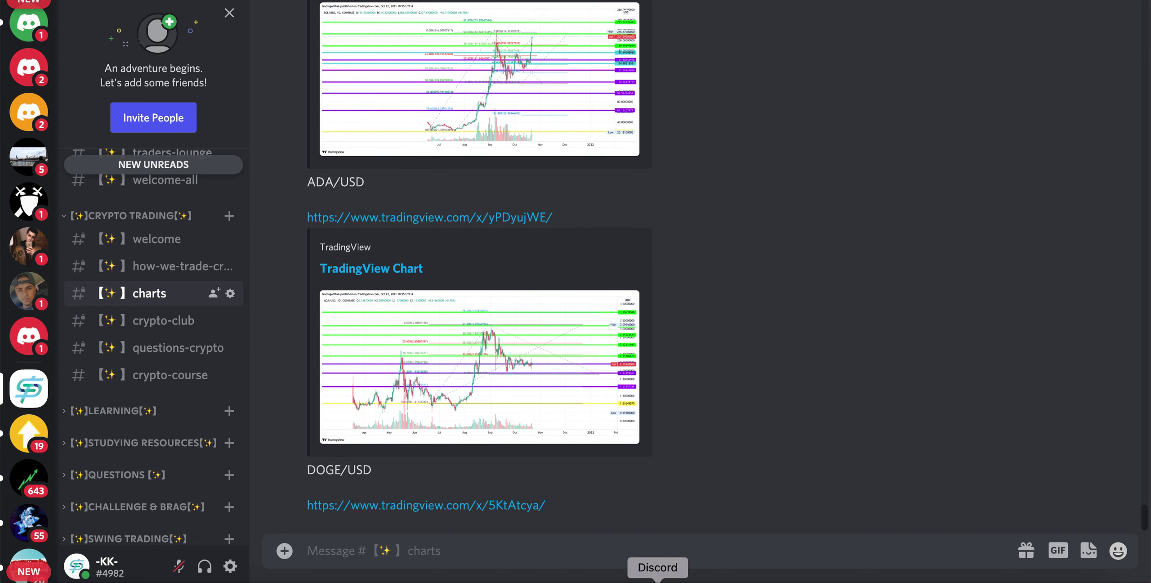
Return to the TradingView chart in Safari and change the symbol to XRPUSD from Bitstamp
{"action": "left_click", "coordinate": [696, 580]}
{"action": "left_click", "coordinate": [77, 37]}
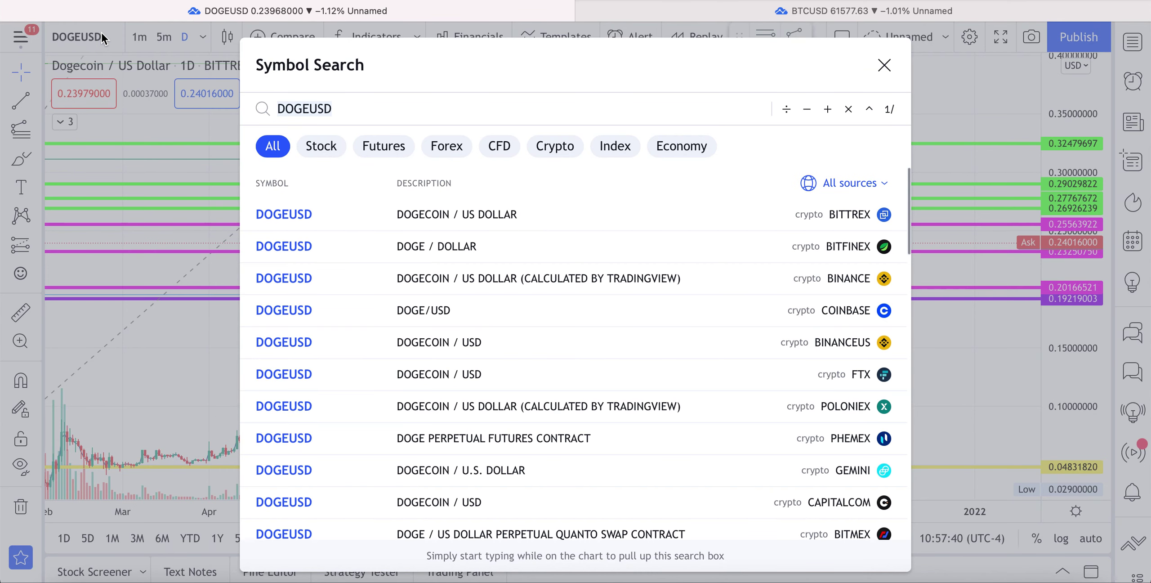
{"action": "type", "text": "XRPUSD"}
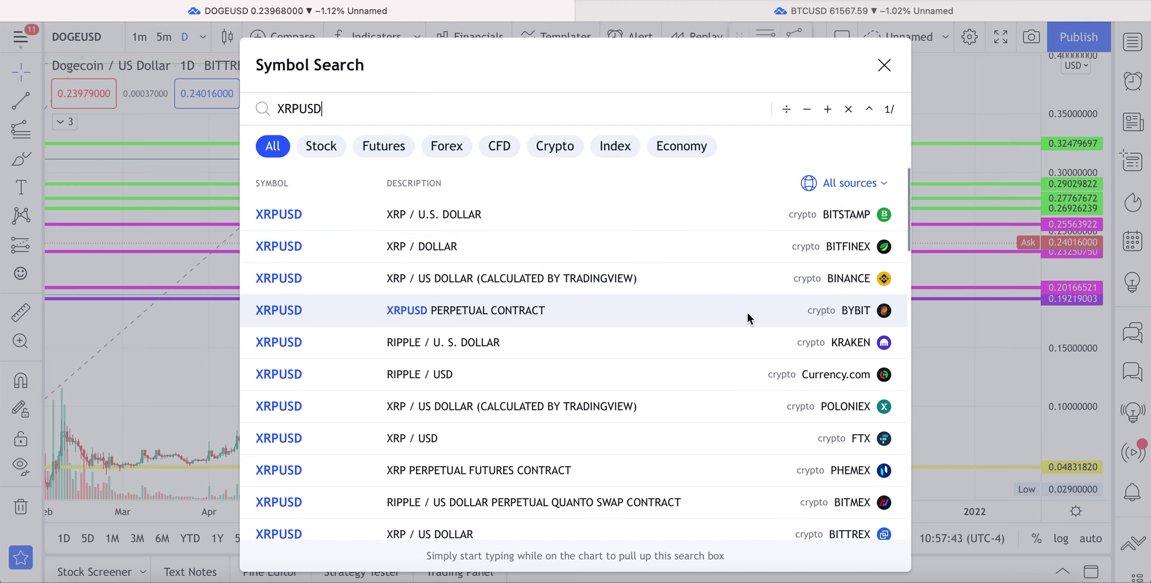
{"action": "left_click", "coordinate": [733, 227]}
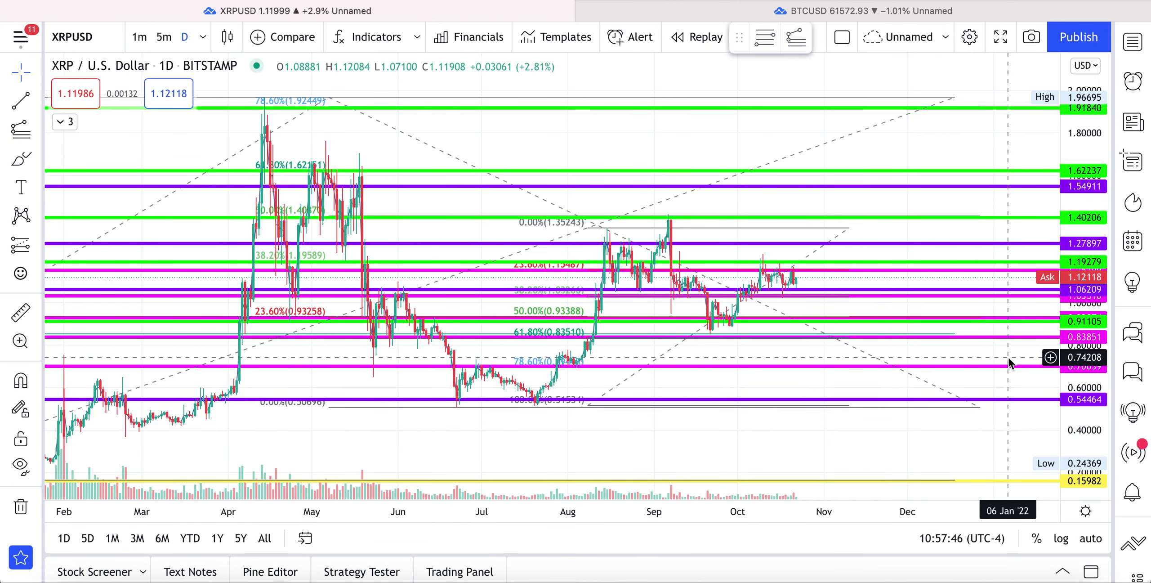
Delete the purple line at about 1.55 and the old Fibonacci drawing with a level at that price from the XRPUSD chart
{"action": "left_click_drag", "start_coordinate": [1105, 210], "coordinate": [1102, 265]}
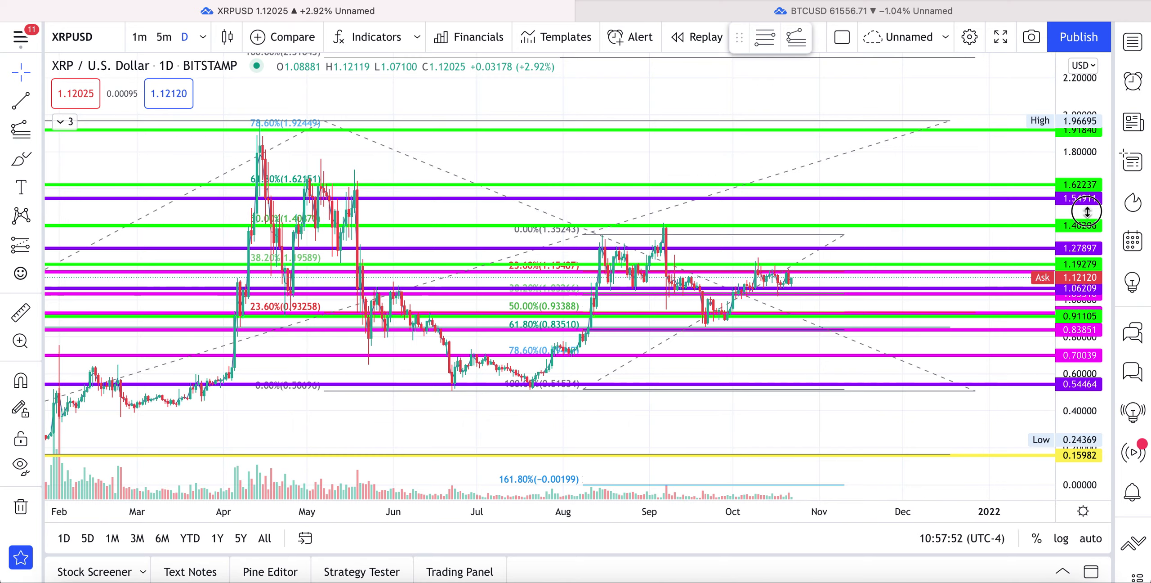
{"action": "left_click_drag", "start_coordinate": [1087, 211], "coordinate": [1085, 230]}
{"action": "left_click", "coordinate": [995, 204]}
{"action": "key", "text": "Delete"}
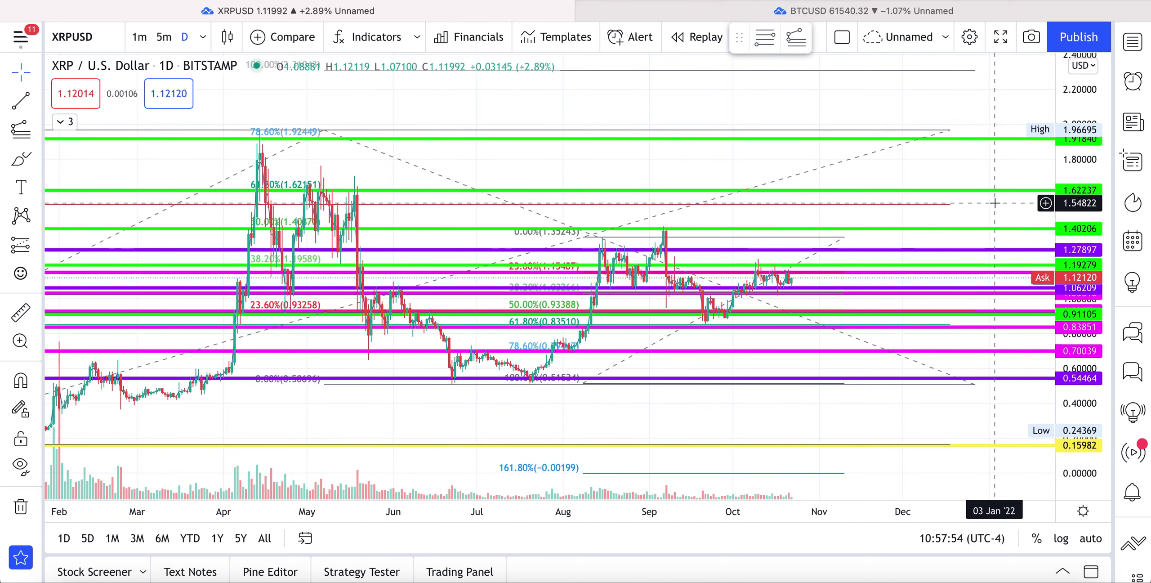
{"action": "left_click", "coordinate": [928, 205]}
{"action": "key", "text": "Delete"}
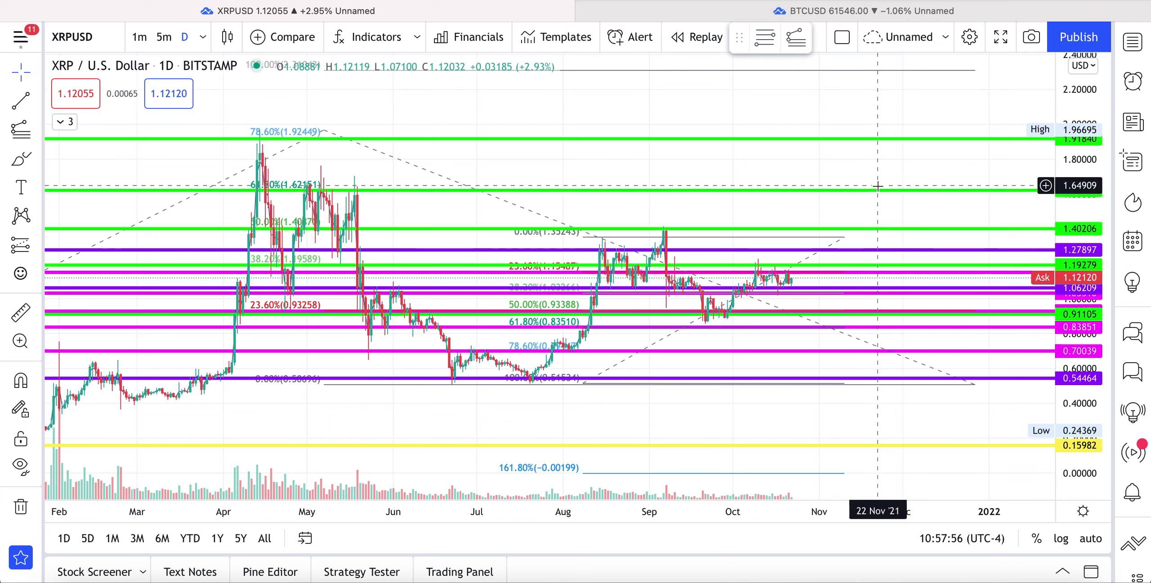
Delete the purple lines at about 1.28 and 1.06 and the magenta line at about 1.15
{"action": "left_click", "coordinate": [863, 251]}
{"action": "left_click_drag", "start_coordinate": [863, 252], "coordinate": [866, 285]}
{"action": "key", "text": "Delete"}
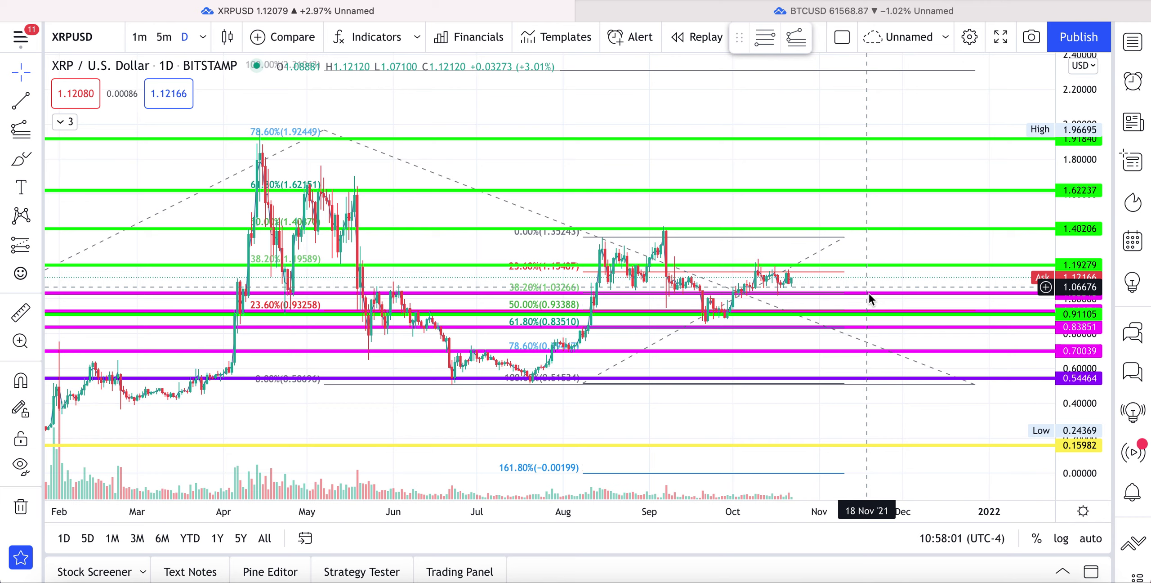
Delete all horizontal lines between about 0.54 and 0.93 and the remaining old Fibonacci drawings, keeping the August retracement
{"action": "left_click", "coordinate": [870, 309]}
{"action": "left_click_drag", "start_coordinate": [870, 308], "coordinate": [890, 357]}
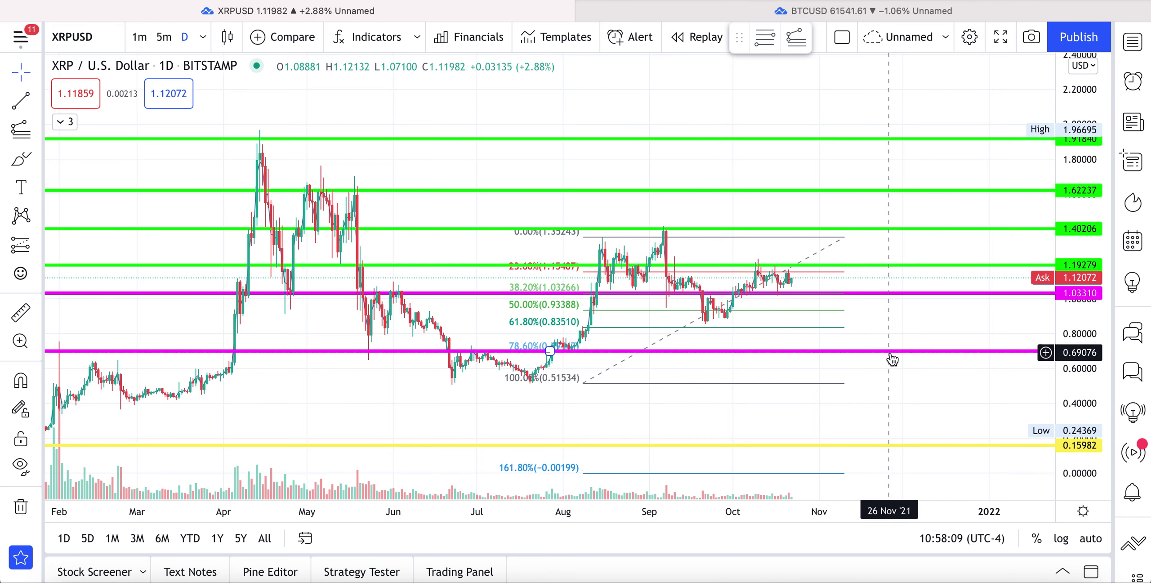
{"action": "key", "text": "Delete"}
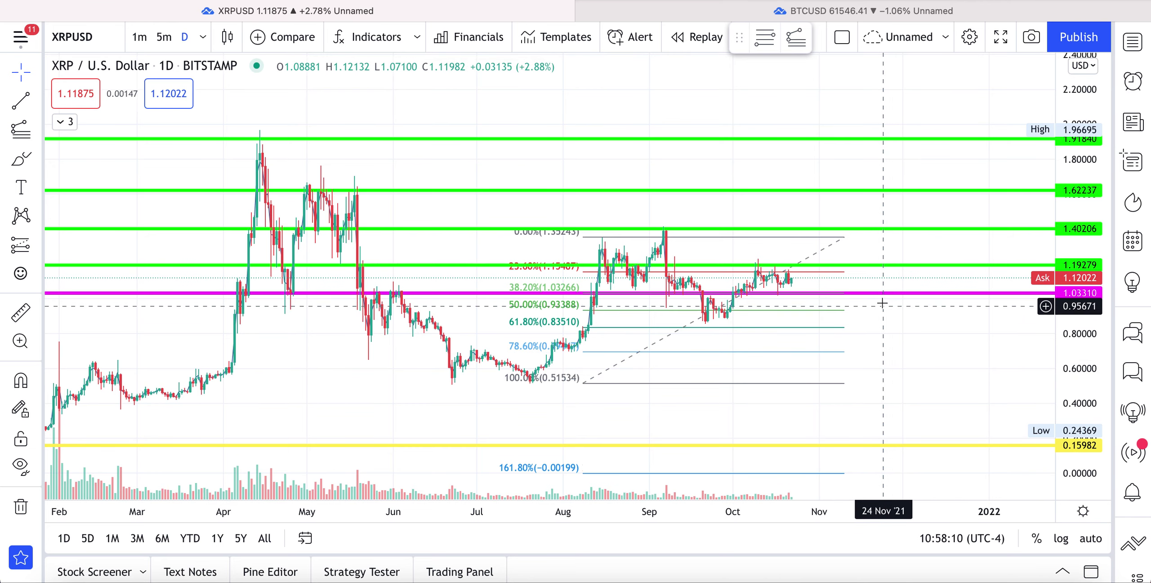
{"action": "left_click", "coordinate": [836, 327]}
{"action": "key", "text": "Delete"}
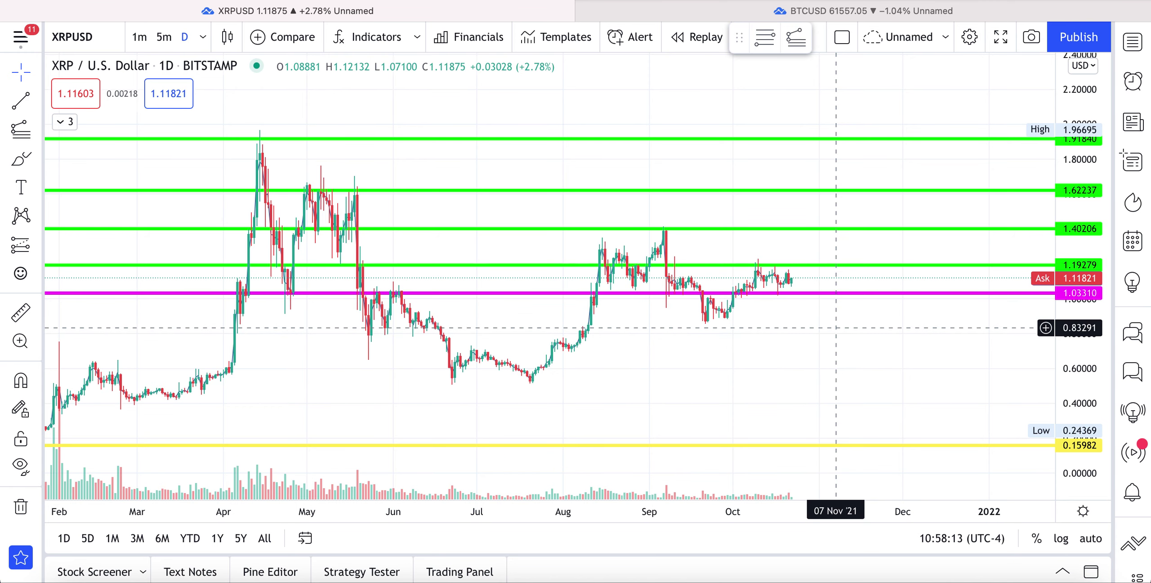
{"action": "key", "text": "ctrl+z"}
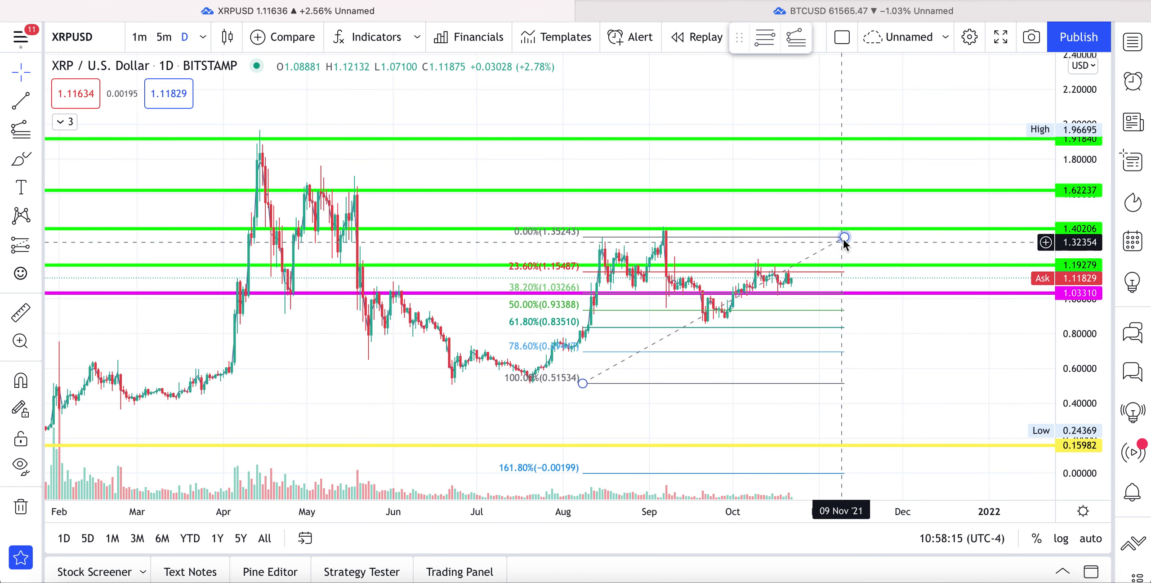
Raise the August retracement's upper anchor to about 1.42 and place magenta lines at about 1.08, 0.964, 0.868 and 0.703
{"action": "left_click_drag", "start_coordinate": [843, 238], "coordinate": [845, 229]}
{"action": "left_click", "coordinate": [887, 348]}
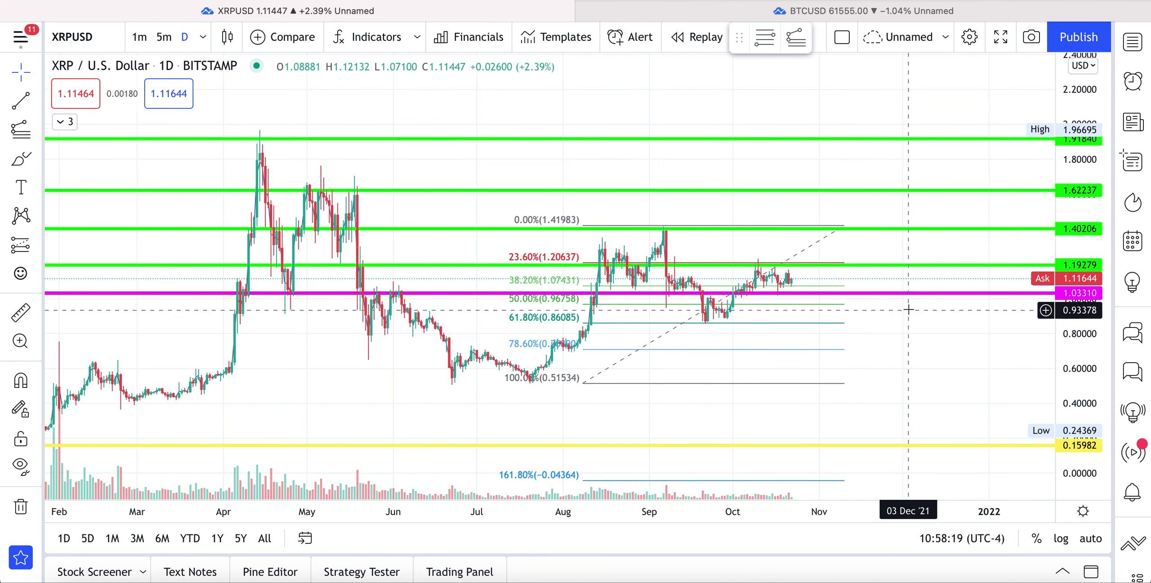
{"action": "mouse_move", "coordinate": [908, 295]}
{"action": "left_mouse_down"}
{"action": "mouse_move", "coordinate": [906, 277]}
{"action": "mouse_move", "coordinate": [899, 316]}
{"action": "mouse_move", "coordinate": [891, 260]}
{"action": "left_mouse_up"}
{"action": "key", "text": "super+v"}
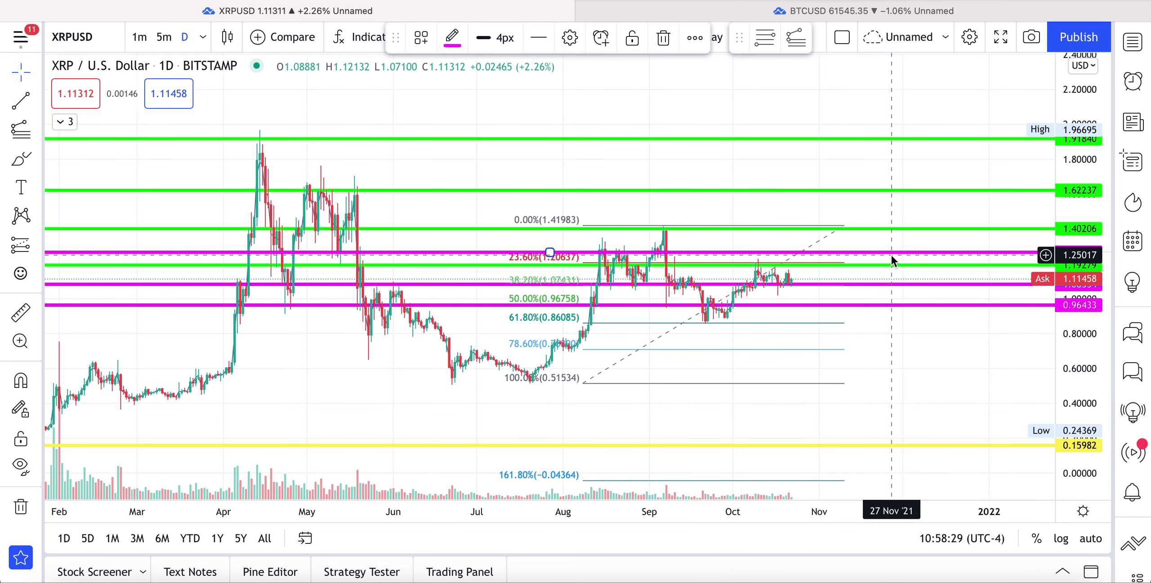
{"action": "left_click_drag", "start_coordinate": [886, 283], "coordinate": [884, 323]}
{"action": "left_click_drag", "start_coordinate": [895, 252], "coordinate": [883, 350]}
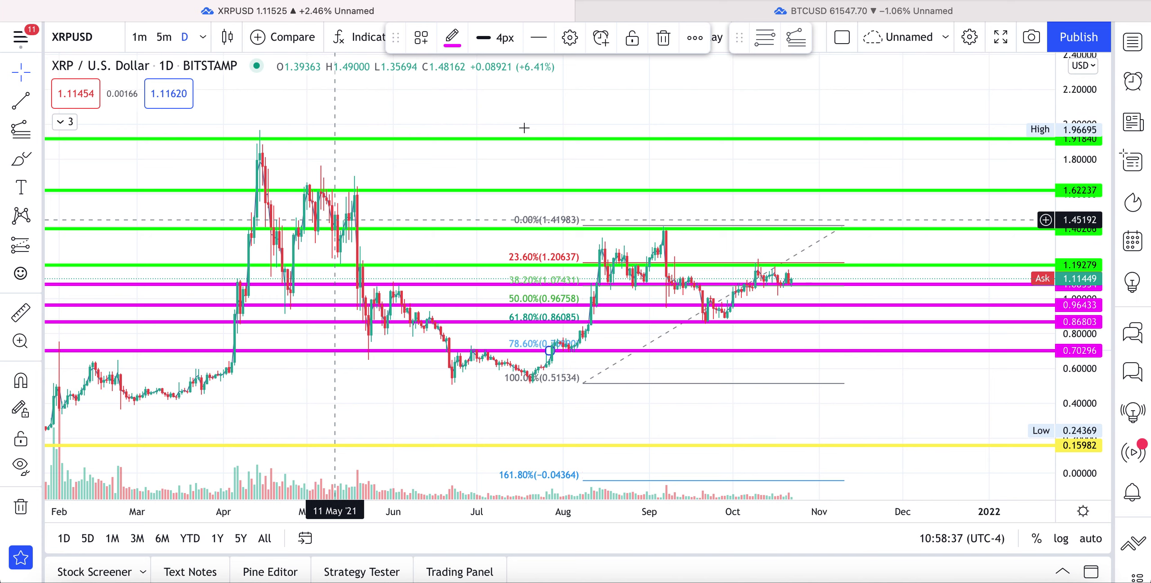
Draw a Fibonacci retracement on XRPUSD from the yellow line near 0.163 up to the April high near 1.97
{"action": "left_click", "coordinate": [37, 129]}
{"action": "left_click", "coordinate": [121, 56]}
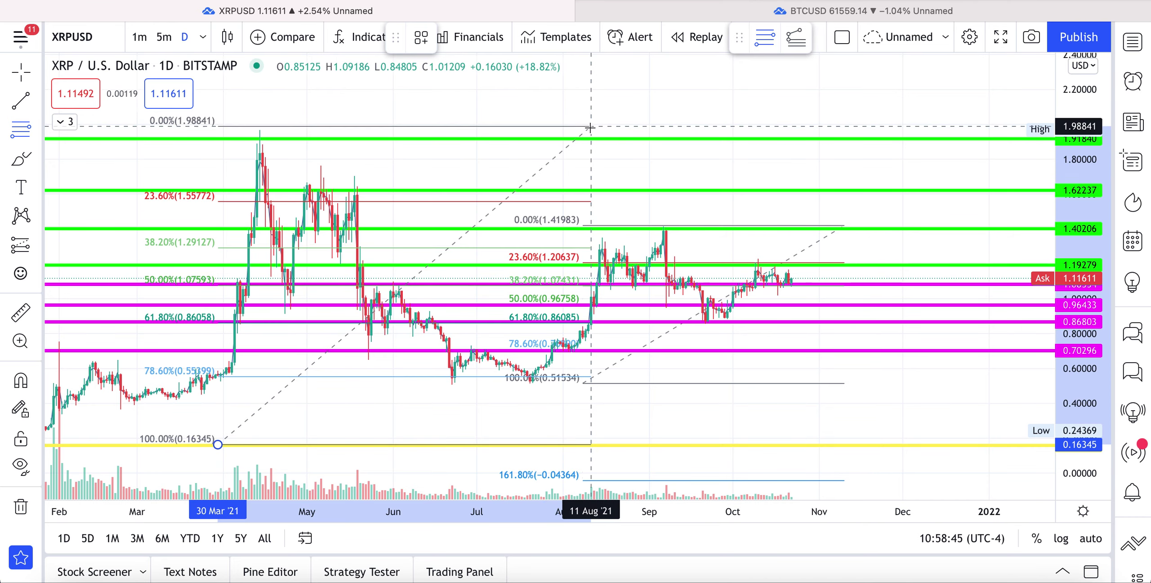
{"action": "left_click", "coordinate": [591, 130]}
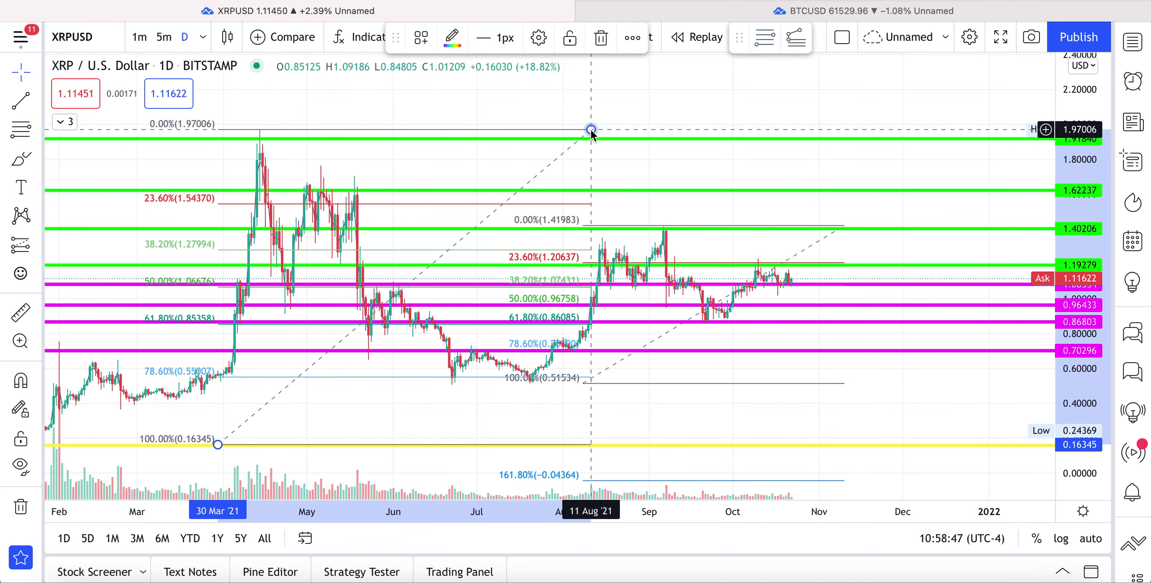
Copy a purple line from the BTCUSD chart into the XRPUSD chart and place it at about 0.561
{"action": "left_click", "coordinate": [848, 13]}
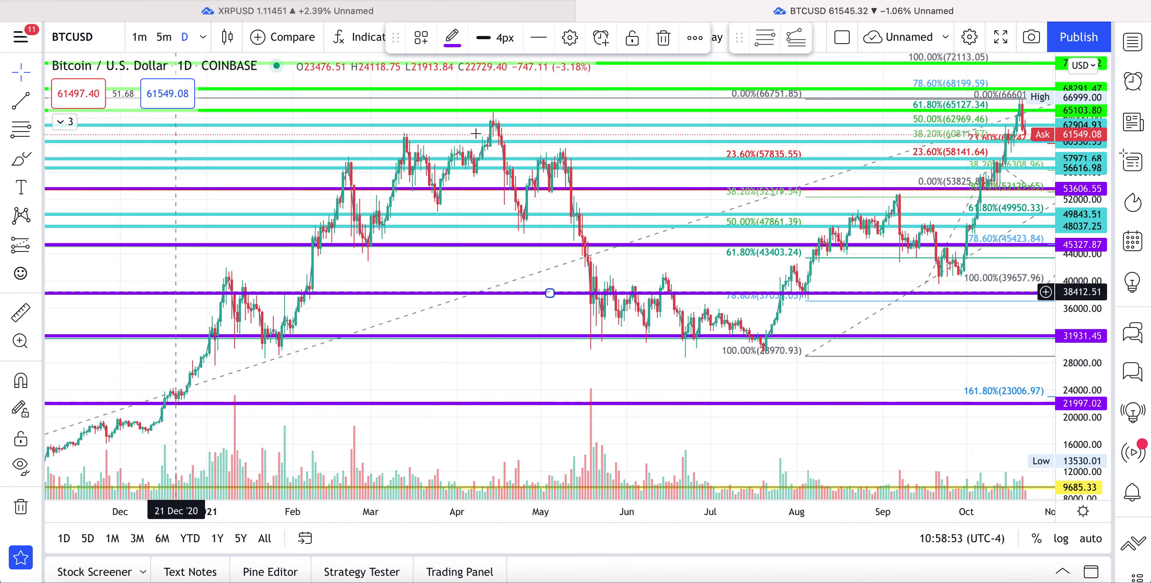
{"action": "left_click", "coordinate": [391, 12]}
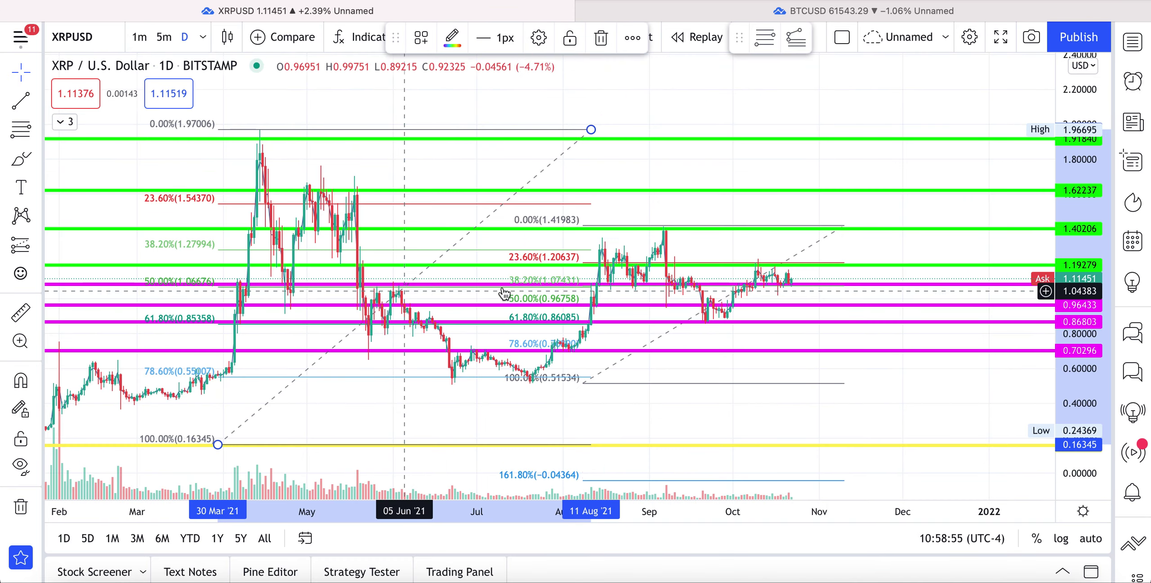
{"action": "key", "text": "super+v"}
{"action": "left_click_drag", "start_coordinate": [830, 260], "coordinate": [827, 375]}
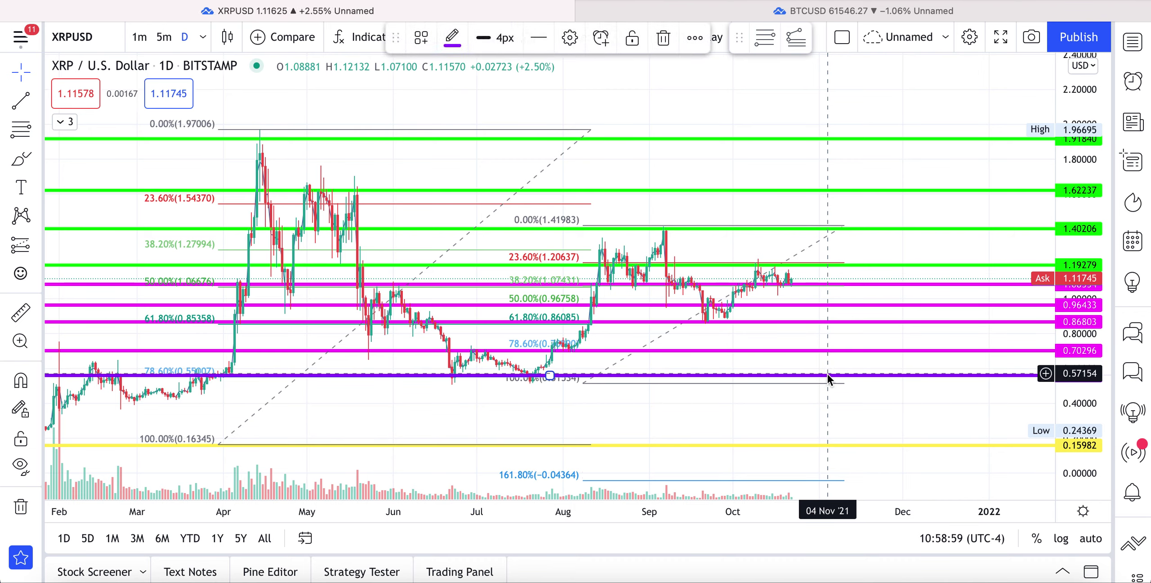
Copy a link to the XRPUSD chart image and post it under the heading XRP/USD in Discord's charts channel
{"action": "left_click", "coordinate": [1032, 47]}
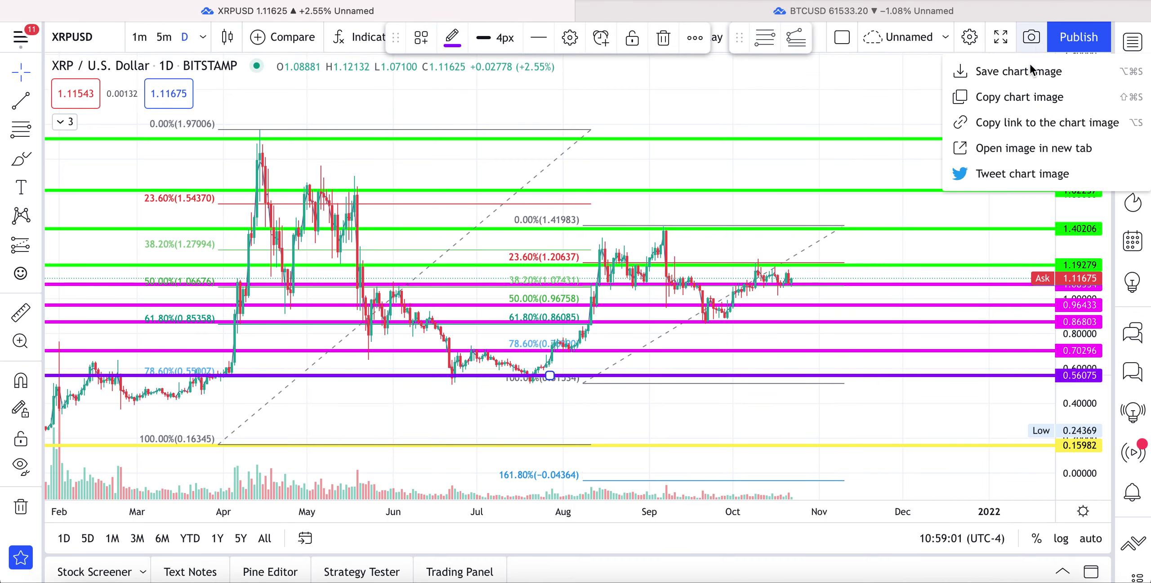
{"action": "left_click", "coordinate": [1035, 122]}
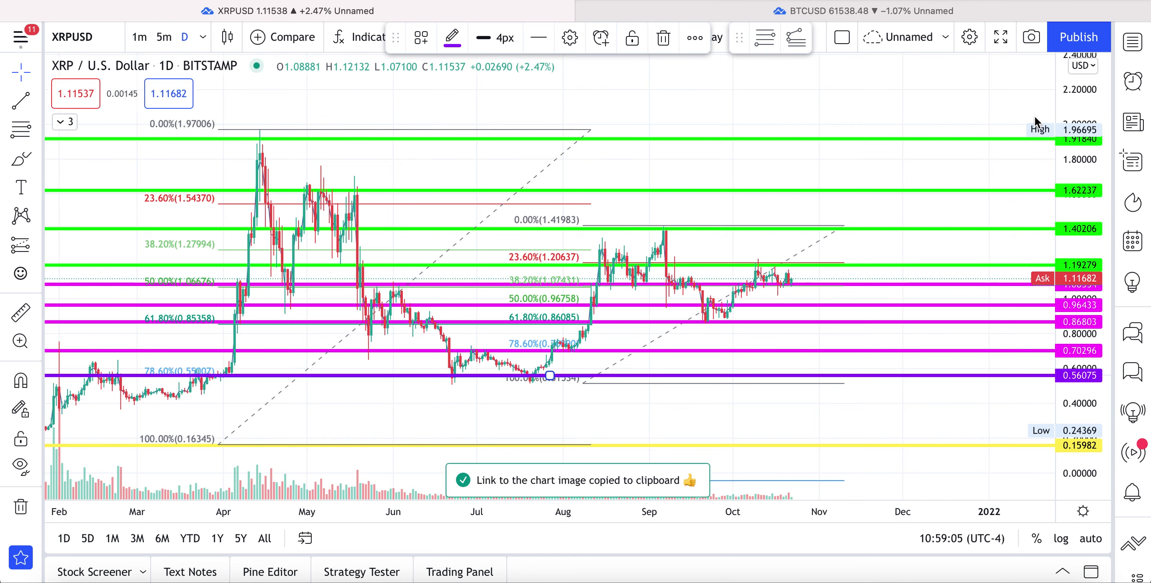
{"action": "left_click", "coordinate": [657, 580]}
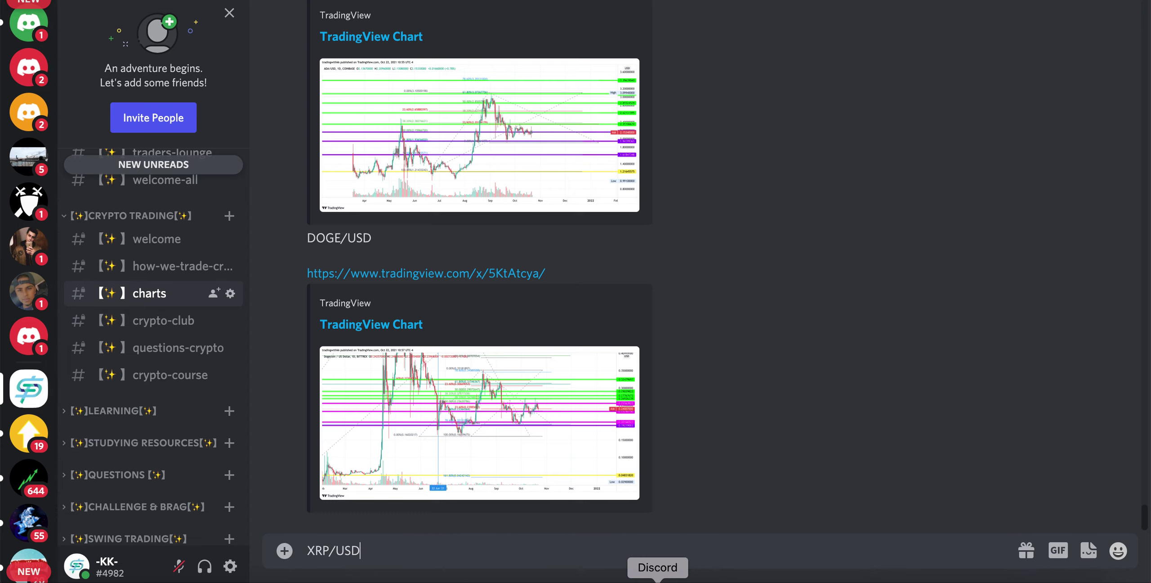
{"action": "key", "text": "shift+Return"}
{"action": "key", "text": "Return"}
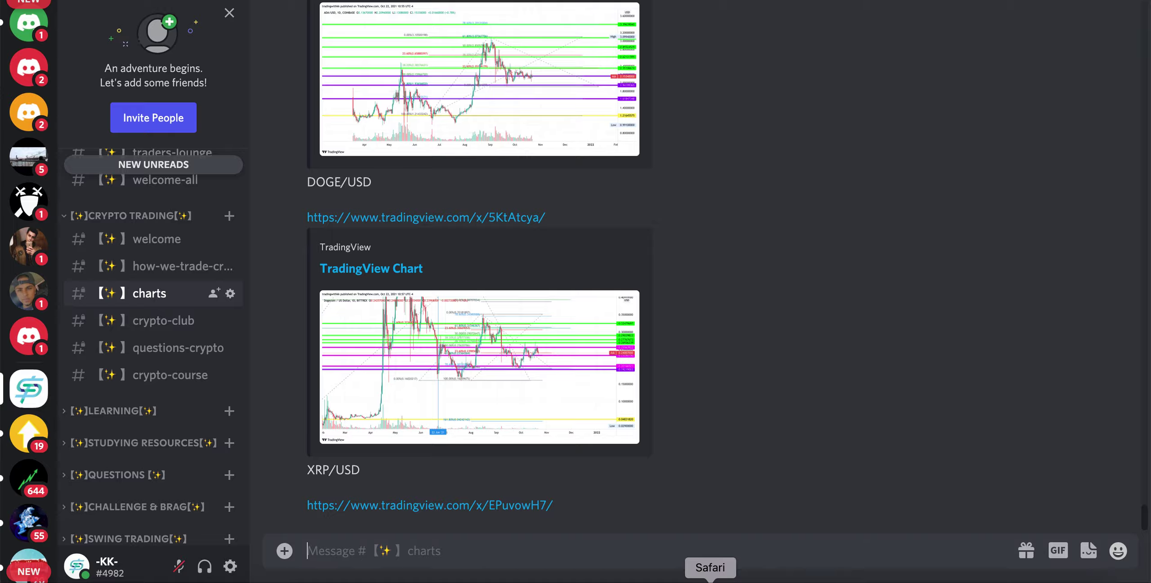
Return to the XRPUSD chart in Safari
{"action": "left_click", "coordinate": [710, 581]}
{"action": "left_click_drag", "start_coordinate": [872, 115], "coordinate": [922, 88]}
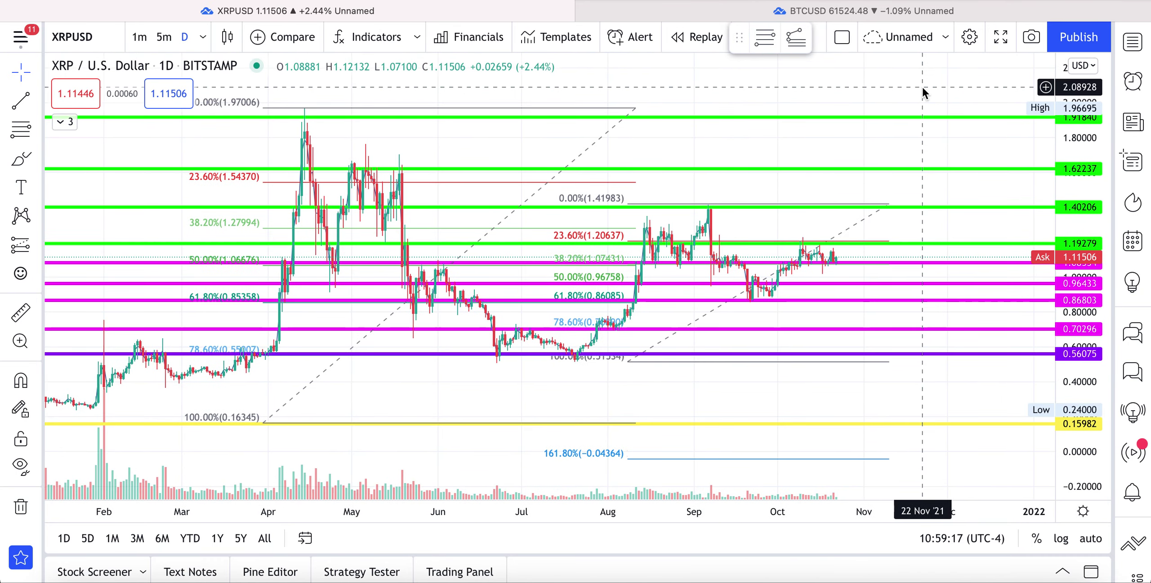